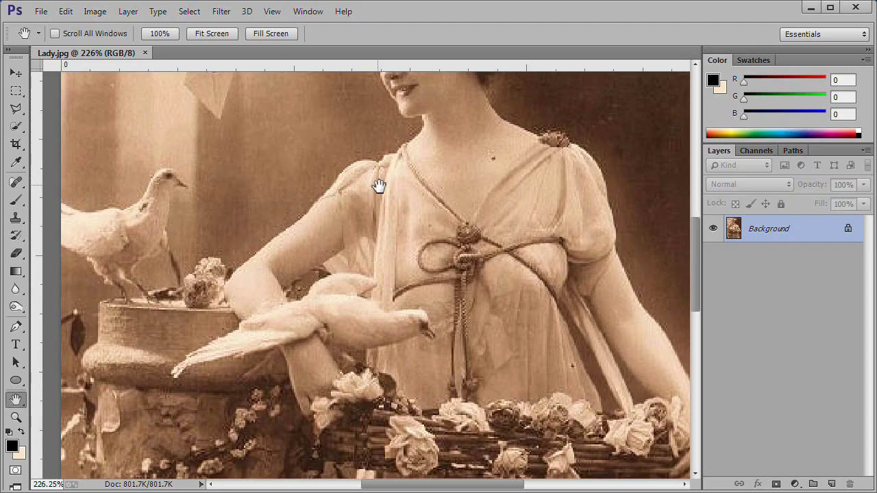
- Pan the Lady.jpg postcard to bring the woman's face into view
mouse_move(377, 186)
left_mouse_down()
mouse_move(420, 348)
mouse_move(399, 354)
mouse_move(380, 407)
mouse_move(375, 401)
left_mouse_up()
scroll(381, 389, "up", 1)
scroll(383, 385, "up", 1)
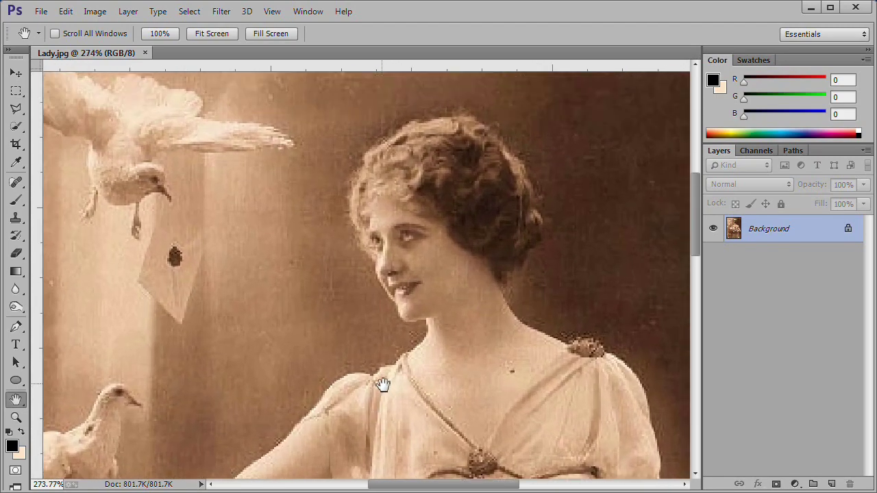
left_click_drag(387, 352, 400, 381)
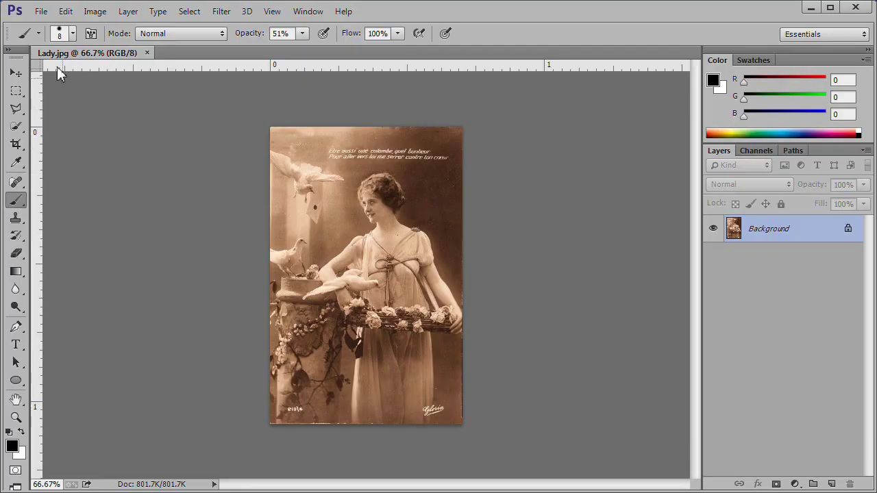
- Save the postcard as the Photoshop file Lady2.psd
left_click(39, 12)
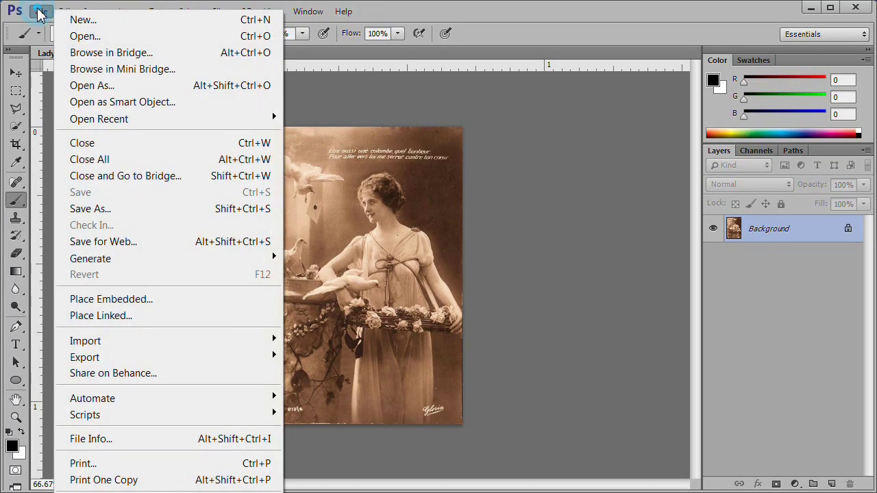
left_click(125, 210)
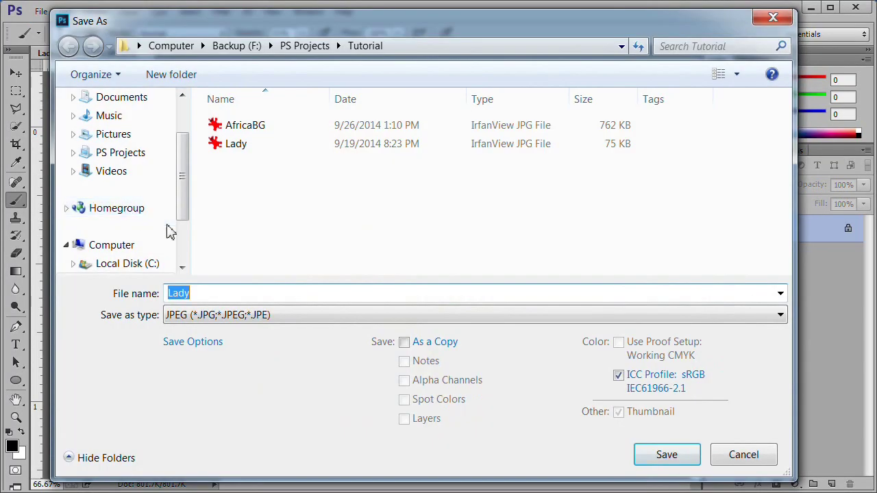
left_click(201, 314)
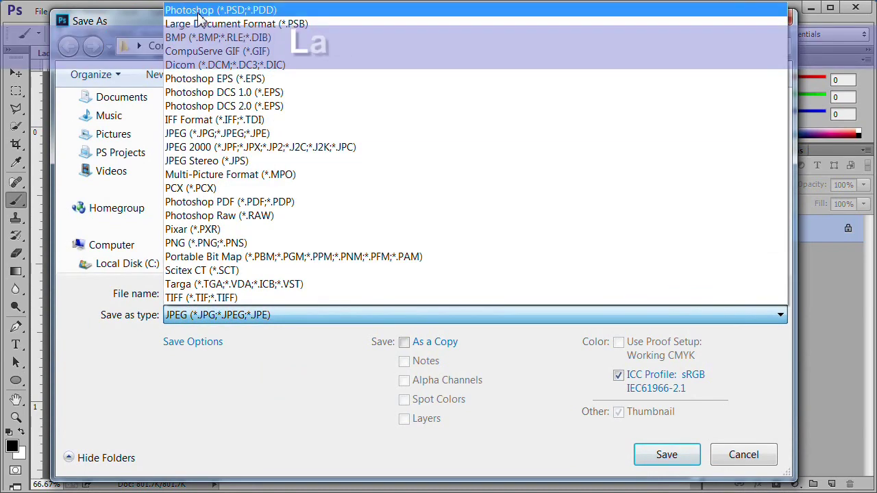
left_click(202, 11)
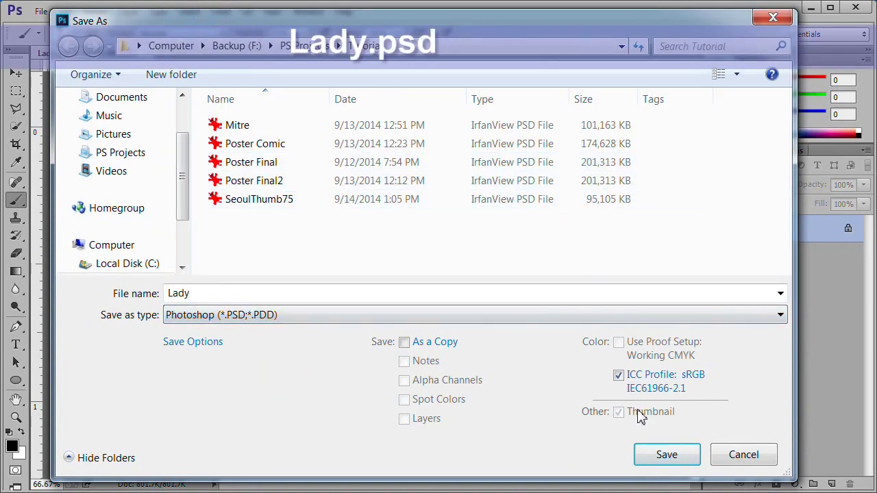
left_click(666, 456)
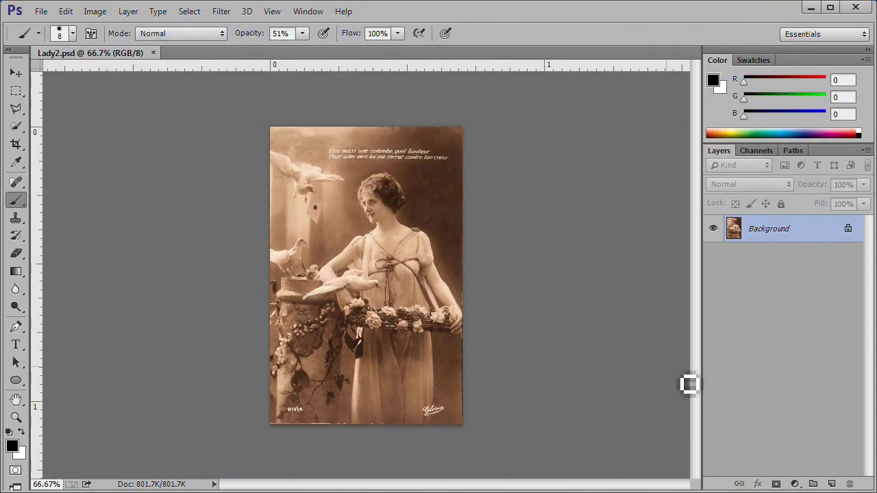
- Add a new empty layer named 'edges' above Background
left_click(832, 484)
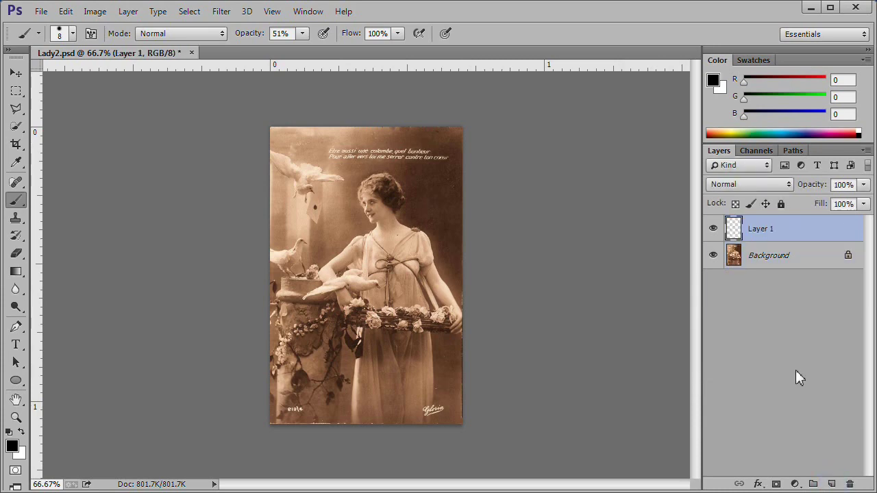
double_click(759, 230)
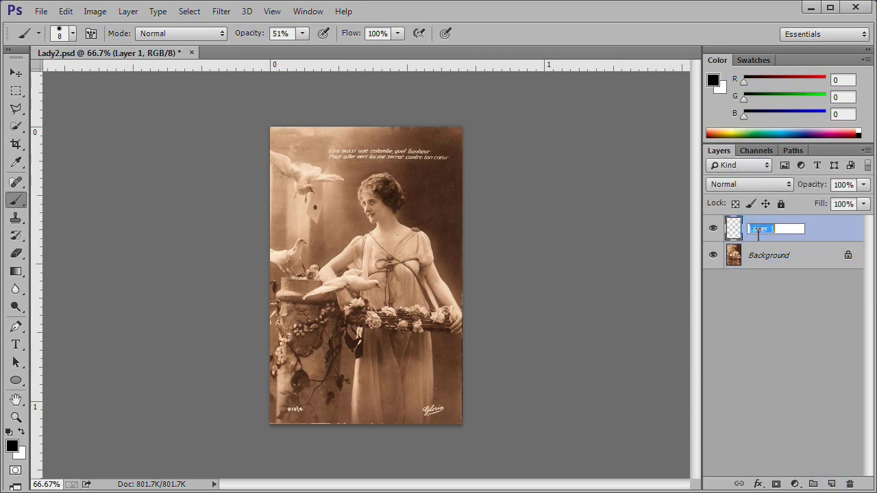
type("edges")
key("Return")
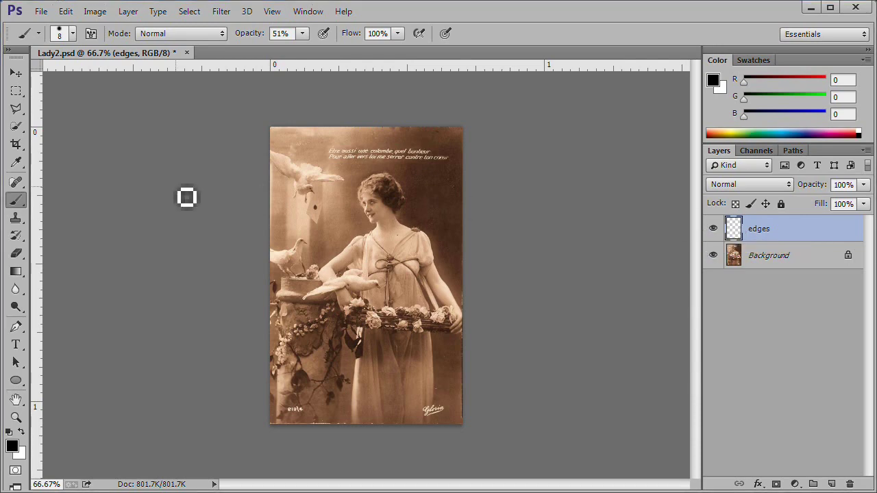
left_click(16, 218)
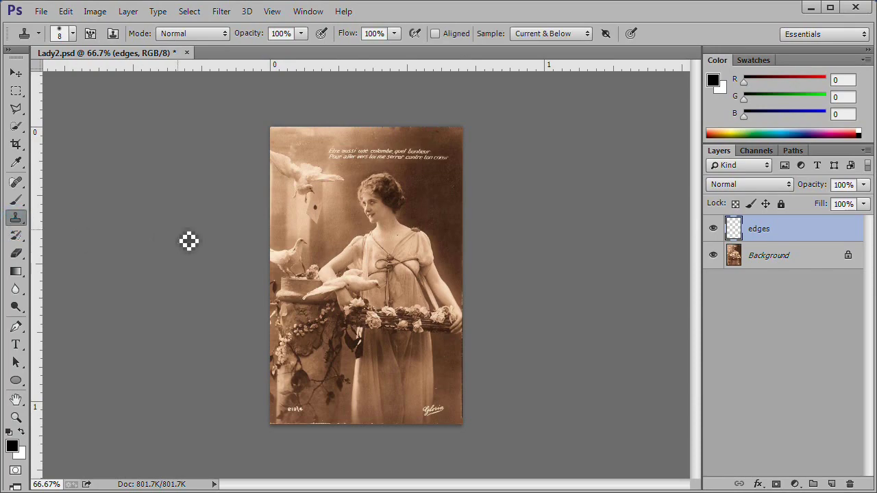
- Clone away the coloured fringe along the postcard's top edge
scroll(223, 132, "up", 2)
scroll(206, 124, "up", 1)
scroll(308, 263, "up", 1)
scroll(343, 235, "up", 3)
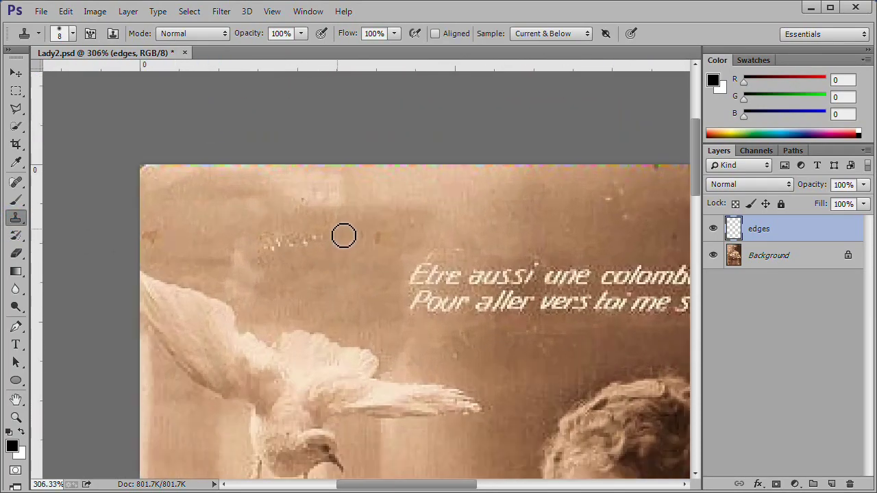
mouse_move(156, 184)
left_mouse_down()
mouse_move(350, 171)
mouse_move(630, 174)
left_mouse_up()
scroll(609, 181, "right", 5)
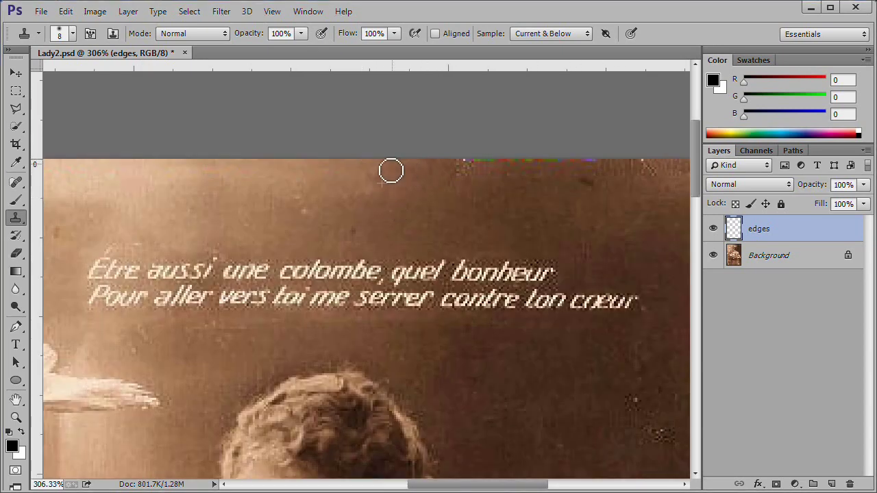
left_click_drag(459, 188, 483, 169)
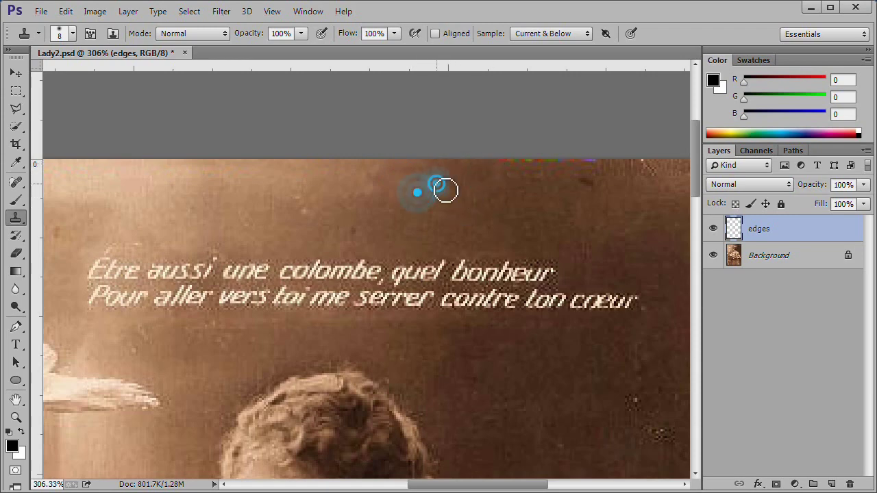
left_click_drag(444, 190, 511, 168)
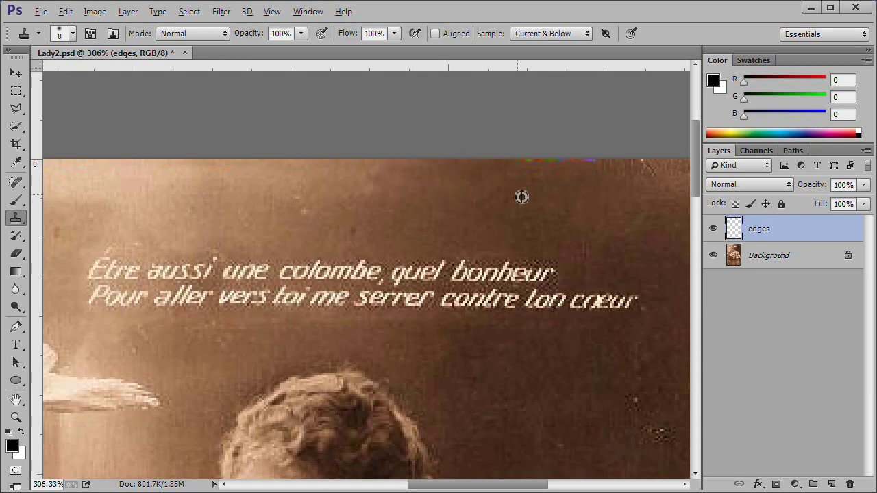
left_click_drag(534, 168, 603, 170)
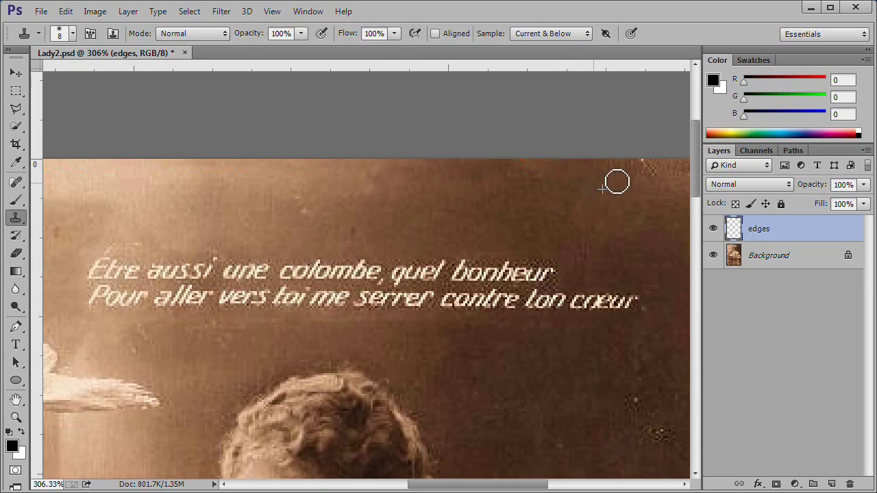
- Clone over the top-right corner and the dark line down the upper right edge
mouse_move(637, 202)
left_mouse_down()
mouse_move(426, 183)
mouse_move(460, 188)
left_mouse_up()
left_click(426, 184, "alt")
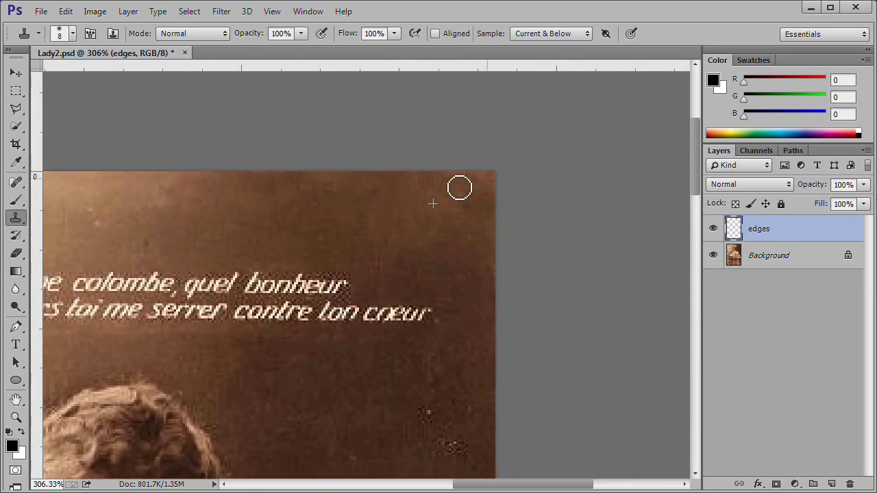
left_click_drag(471, 239, 462, 223)
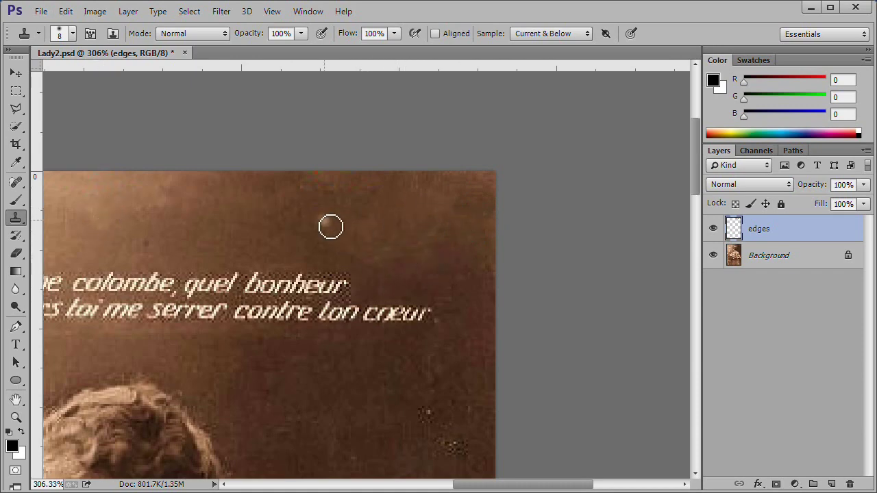
scroll(472, 185, "down", 10)
mouse_move(460, 163)
left_mouse_down()
mouse_move(484, 160)
mouse_move(488, 200)
left_mouse_up()
left_click_drag(466, 170, 478, 202)
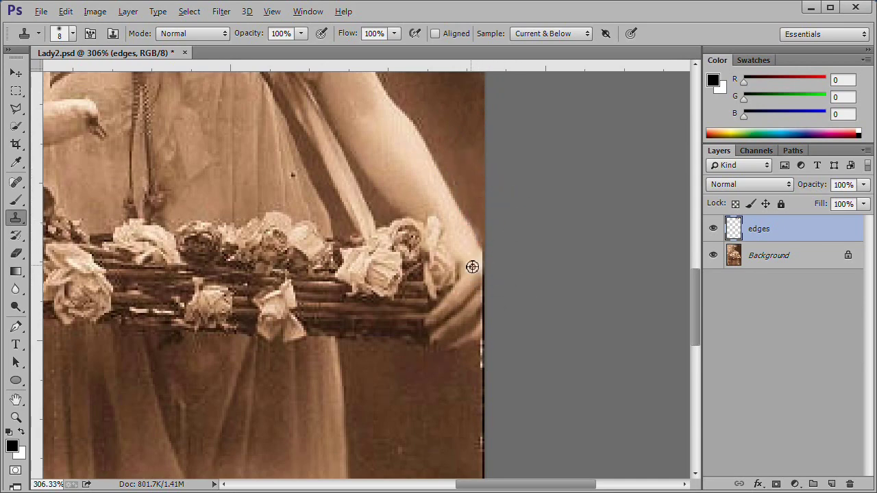
left_click(485, 264)
left_click_drag(485, 264, 495, 349)
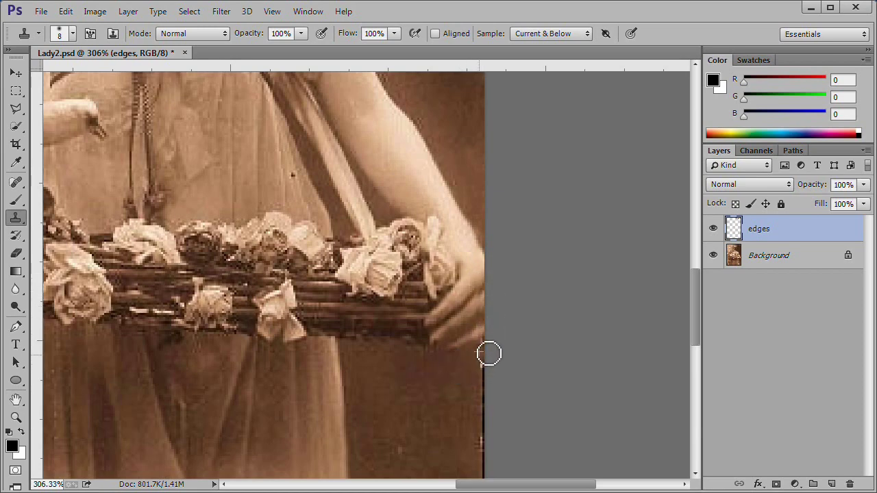
left_click(484, 315)
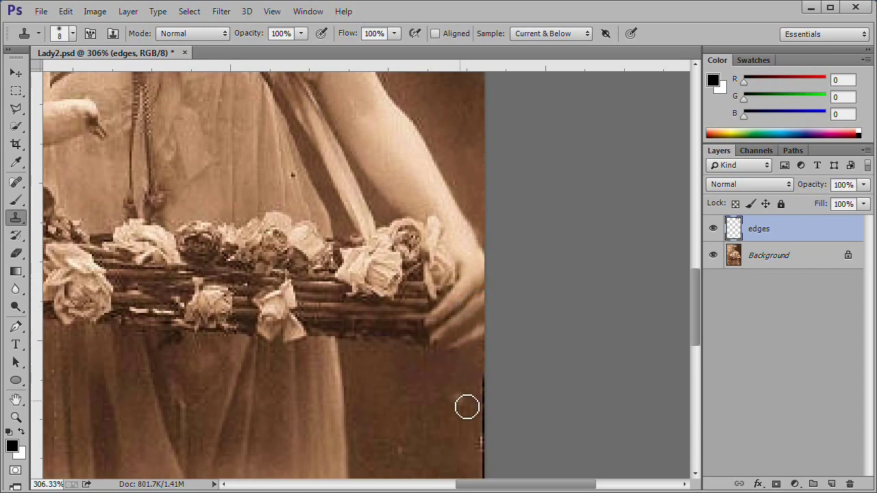
left_click(485, 385)
mouse_move(486, 384)
left_mouse_down()
mouse_move(473, 425)
mouse_move(489, 461)
left_mouse_up()
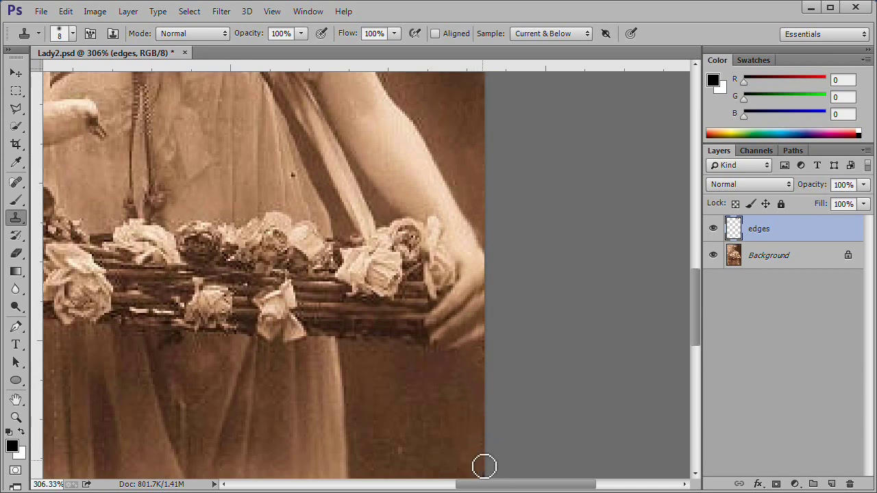
mouse_move(454, 374)
left_mouse_down()
mouse_move(480, 370)
mouse_move(457, 364)
left_mouse_up()
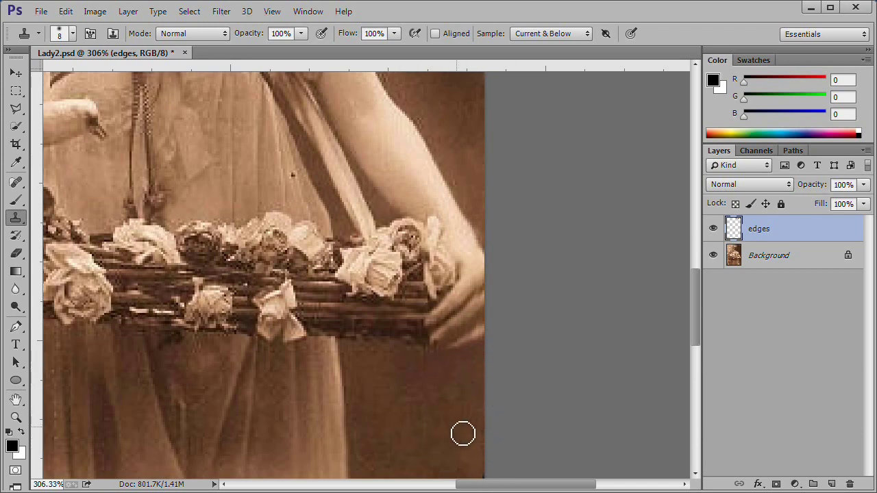
- Cover the remaining dark right-edge line beside the dress down to the bottom, then view the whole postcard
mouse_move(463, 434)
left_mouse_down()
mouse_move(445, 295)
mouse_move(451, 187)
left_mouse_up()
left_click(450, 227, "alt")
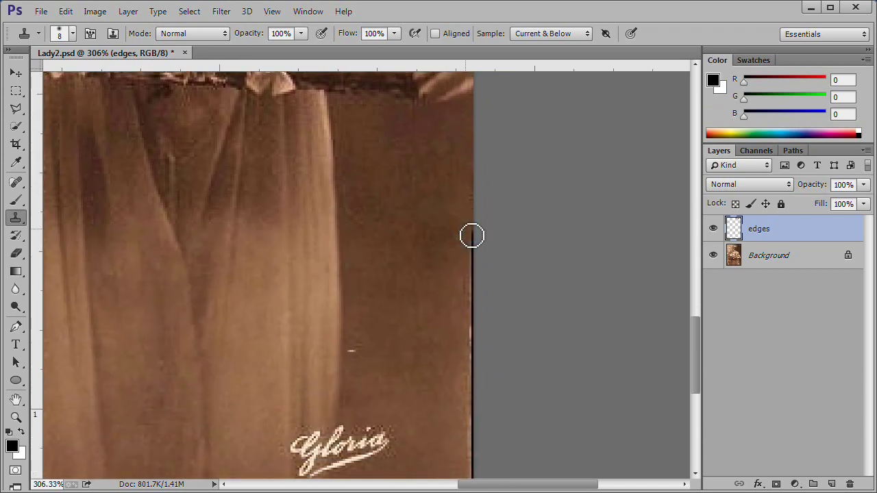
mouse_move(470, 235)
left_mouse_down()
mouse_move(475, 368)
mouse_move(473, 299)
left_mouse_up()
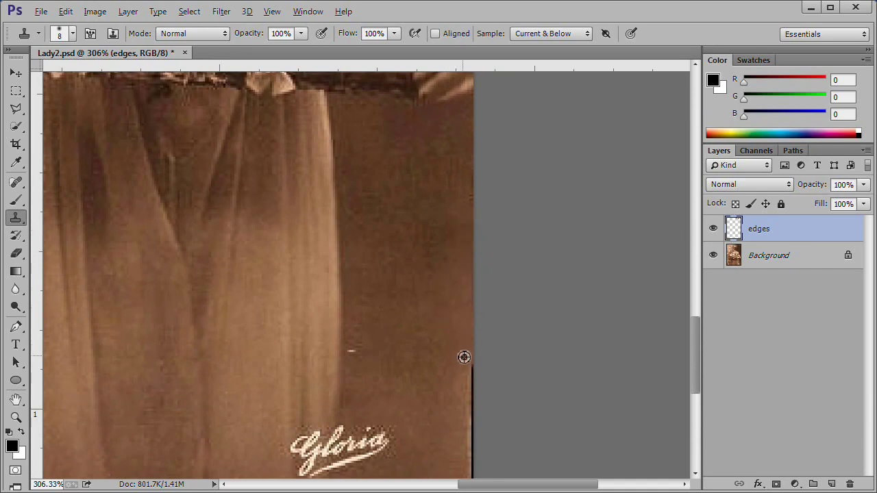
left_click(464, 357, "alt")
left_click_drag(475, 364, 473, 489)
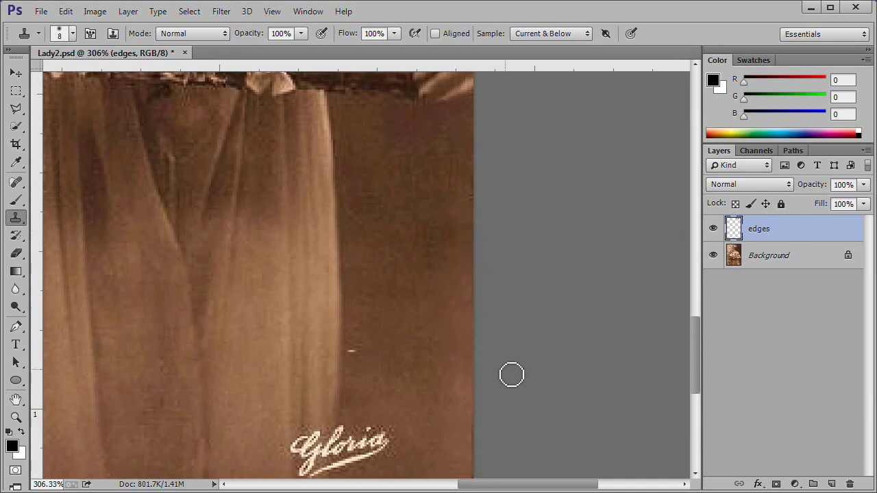
double_click(21, 402)
key("Tab")
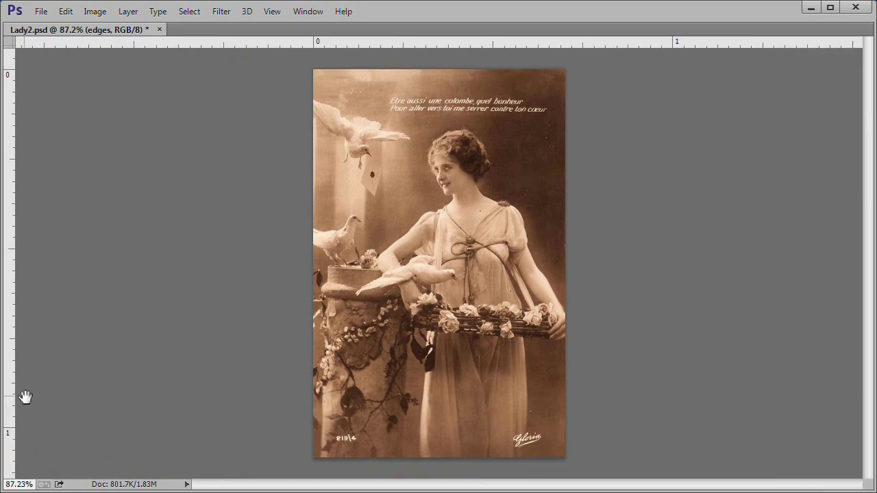
- Add another empty layer named 'spots' above edges
key("Tab")
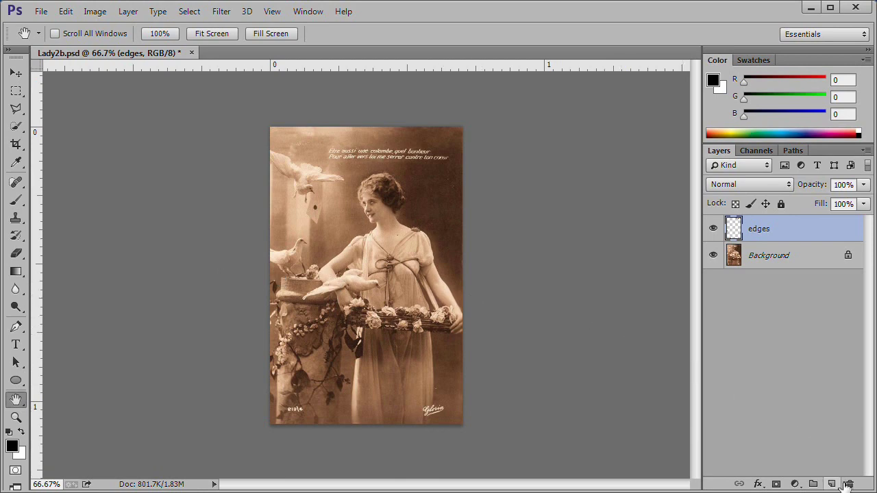
left_click(833, 484)
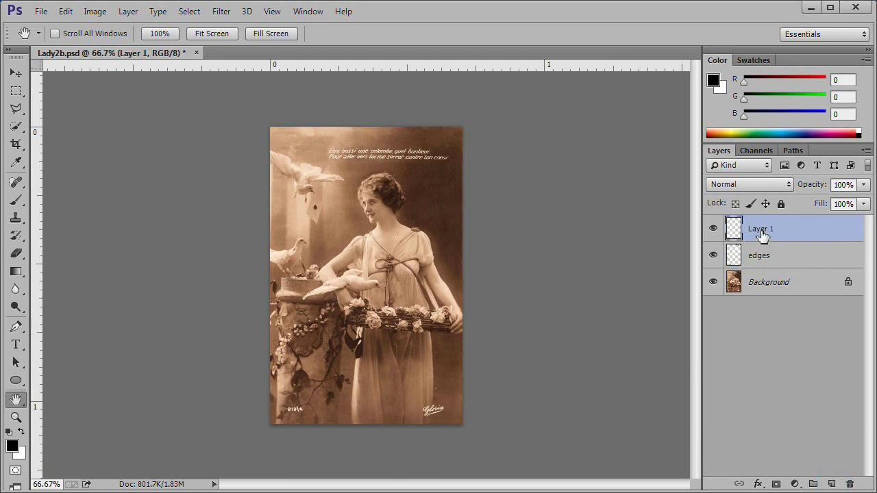
double_click(761, 230)
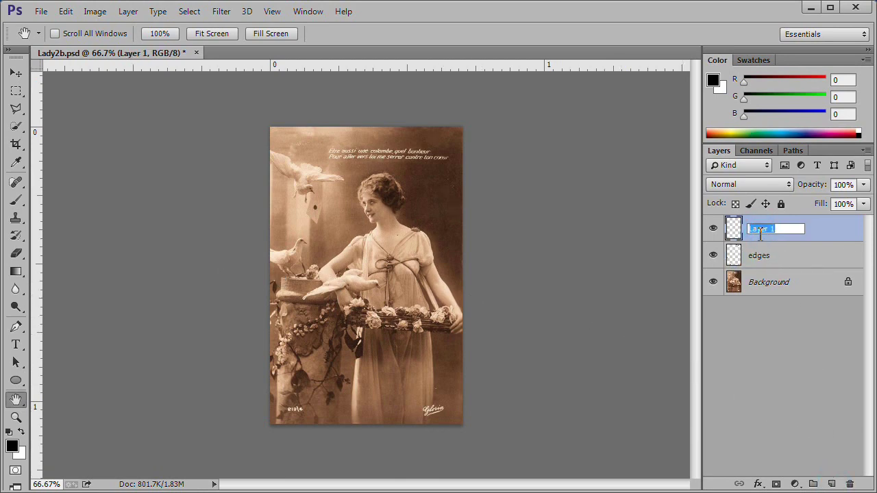
type("spots")
key("Return")
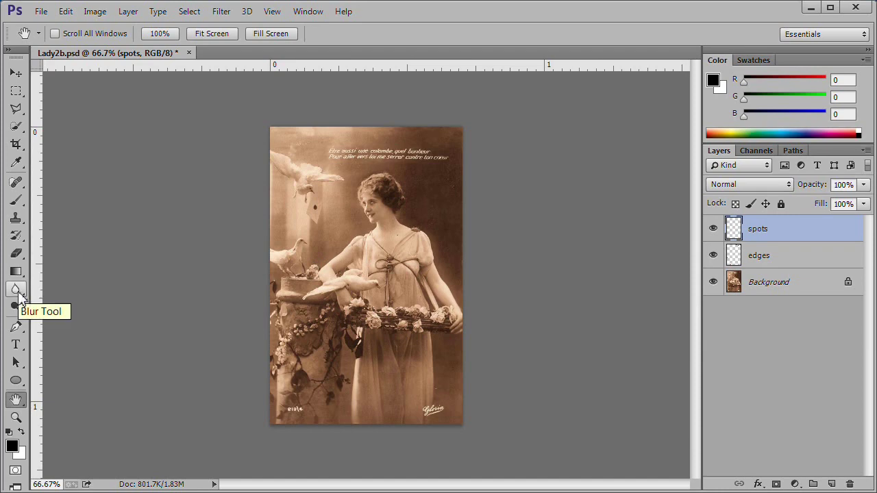
- Blur specks on the caption's first letter, the dark background and near the shoulder
left_click(16, 290)
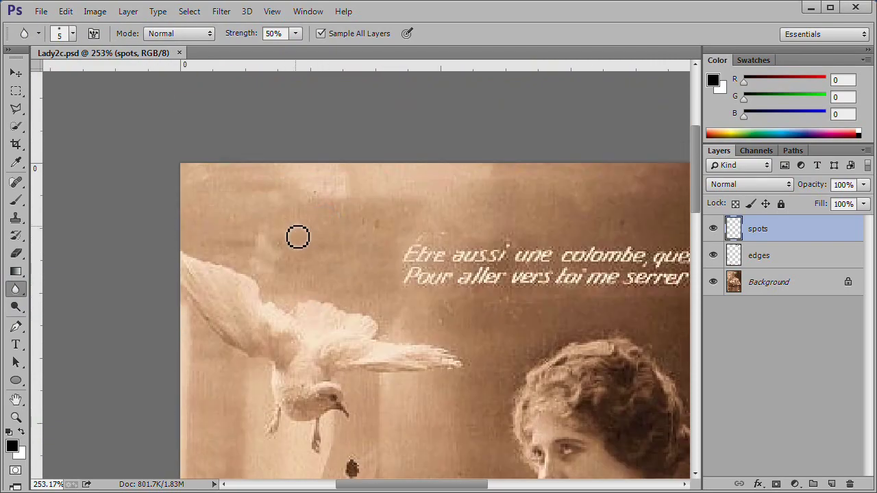
left_click_drag(423, 251, 438, 243)
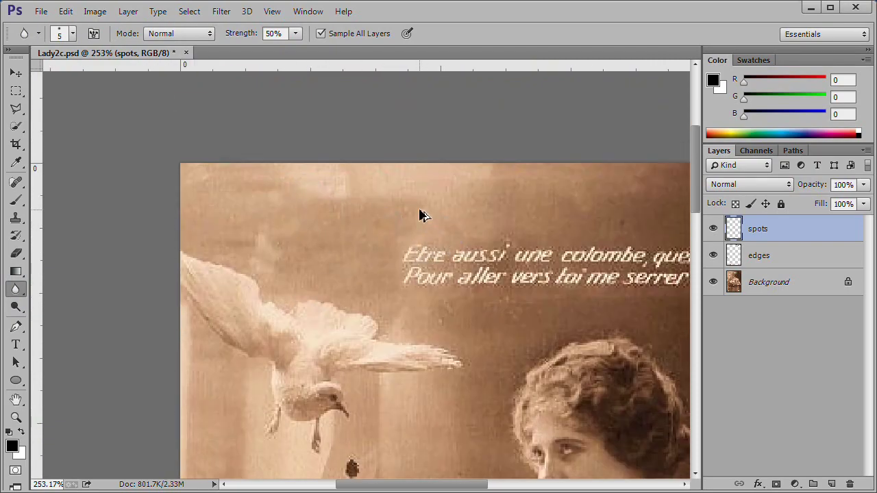
left_click_drag(539, 211, 187, 222)
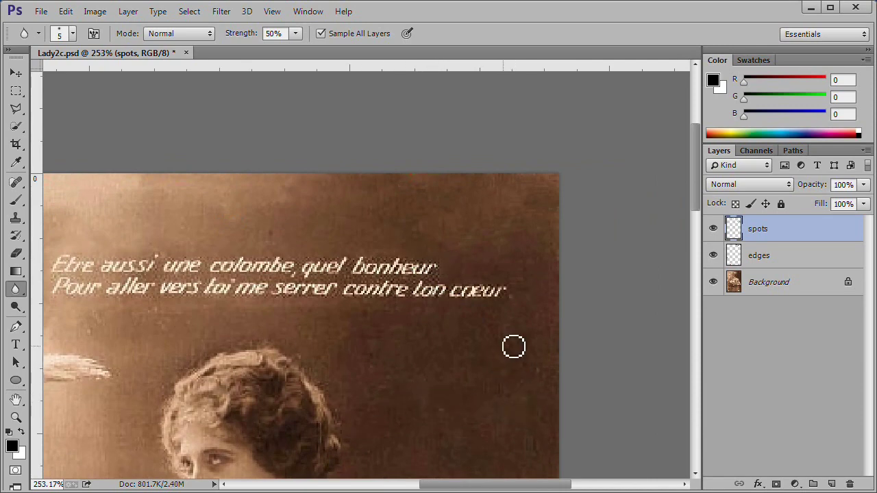
mouse_move(443, 397)
left_mouse_down()
mouse_move(462, 309)
mouse_move(494, 253)
left_mouse_up()
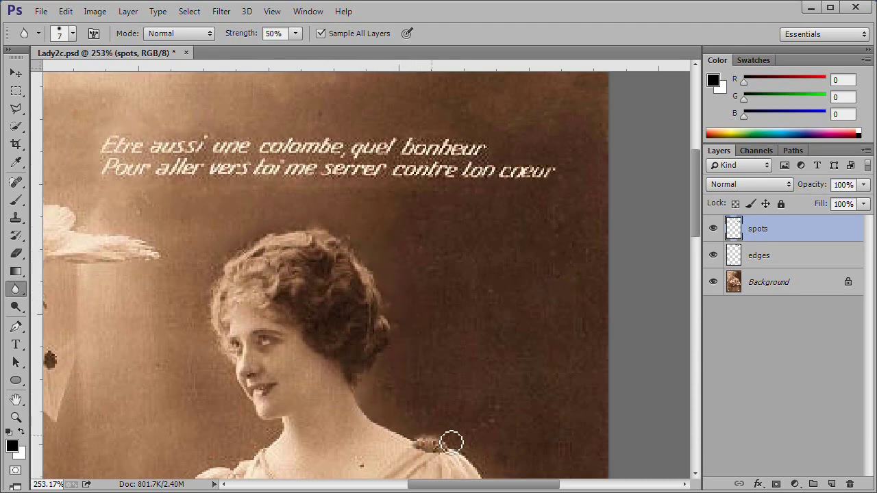
left_click_drag(516, 289, 401, 133)
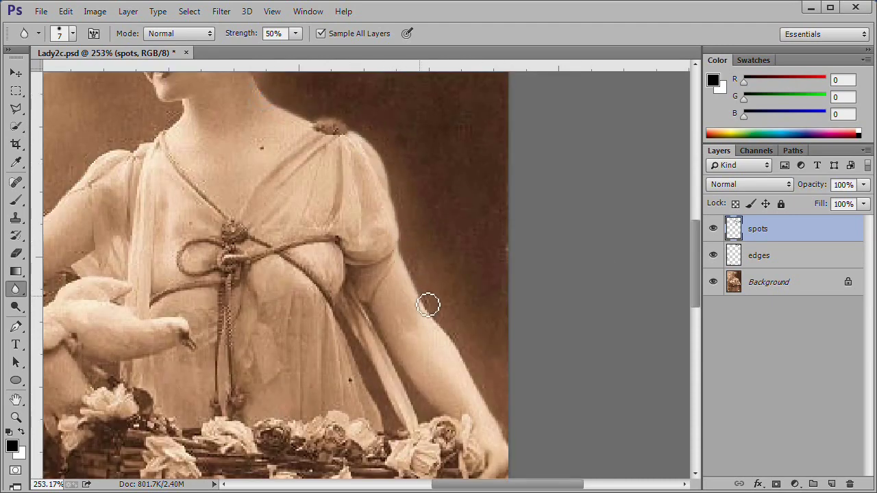
left_click(363, 122)
- Blur two spots just above the vase rim
scroll(464, 210, "down", 2)
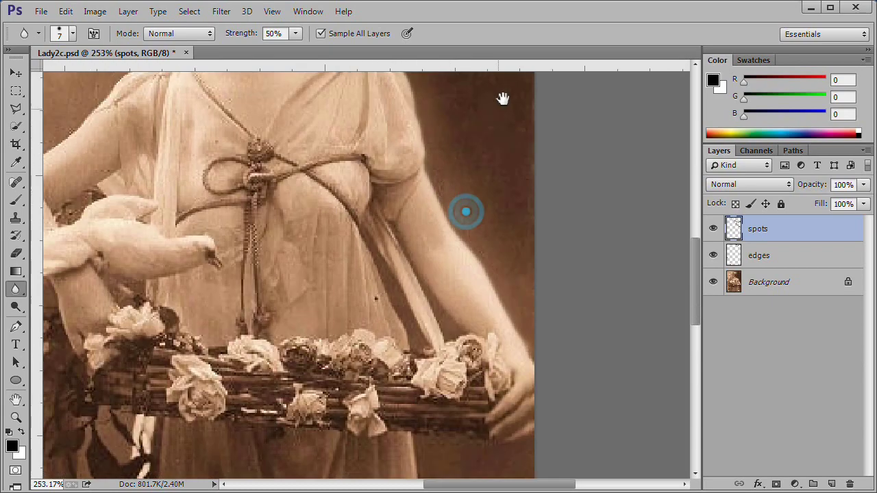
scroll(459, 288, "down", 1)
scroll(479, 329, "down", 2)
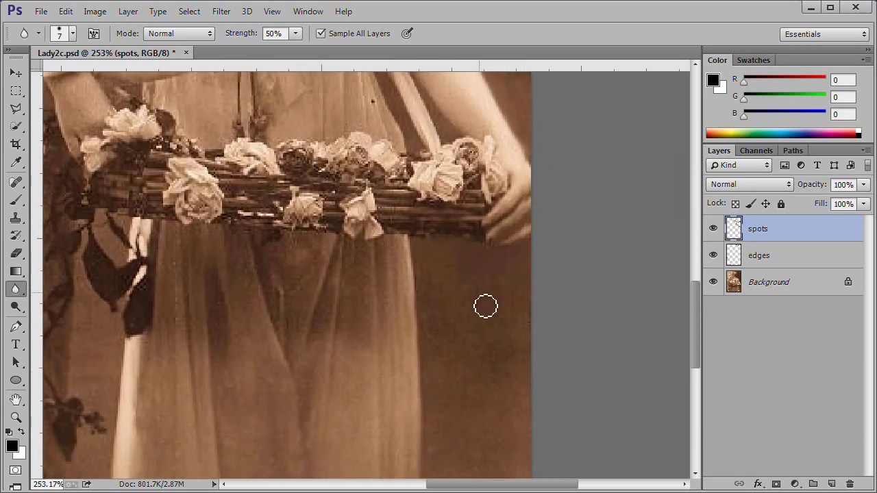
scroll(443, 334, "down", 4)
scroll(233, 332, "left", 2)
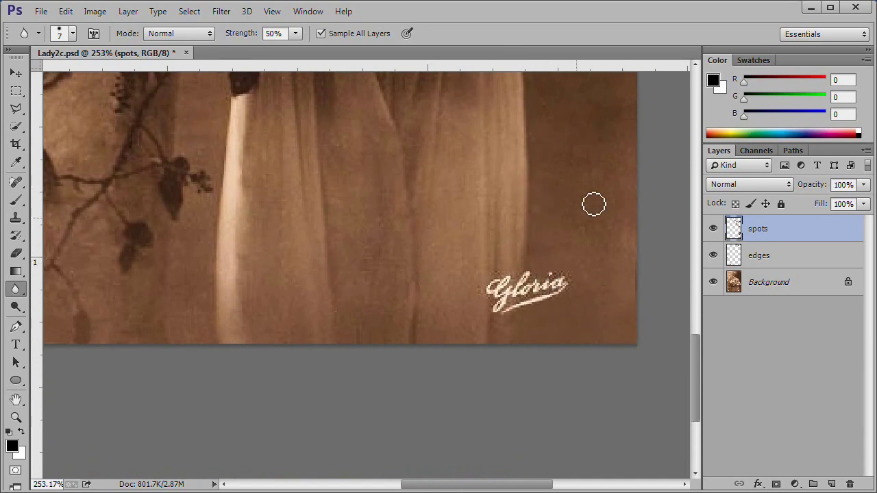
scroll(590, 219, "left", 4)
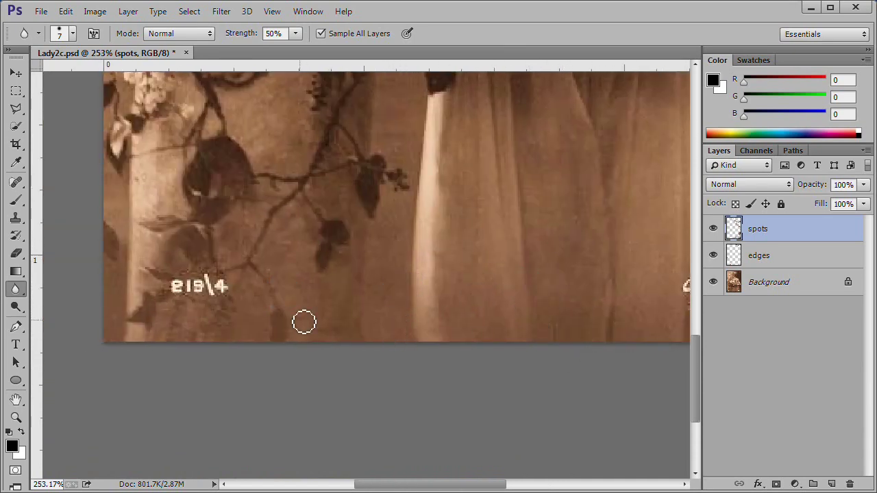
scroll(335, 288, "left", 3)
scroll(358, 277, "up", 4)
scroll(358, 277, "left", 2)
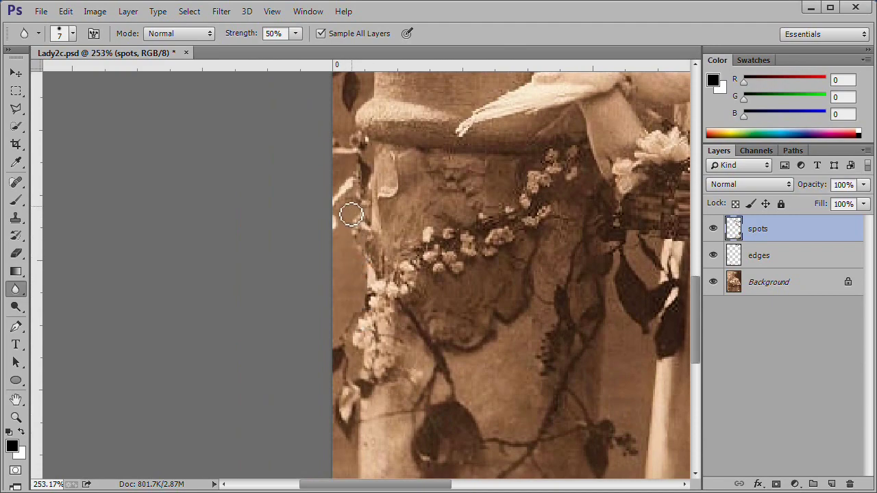
scroll(480, 191, "up", 3)
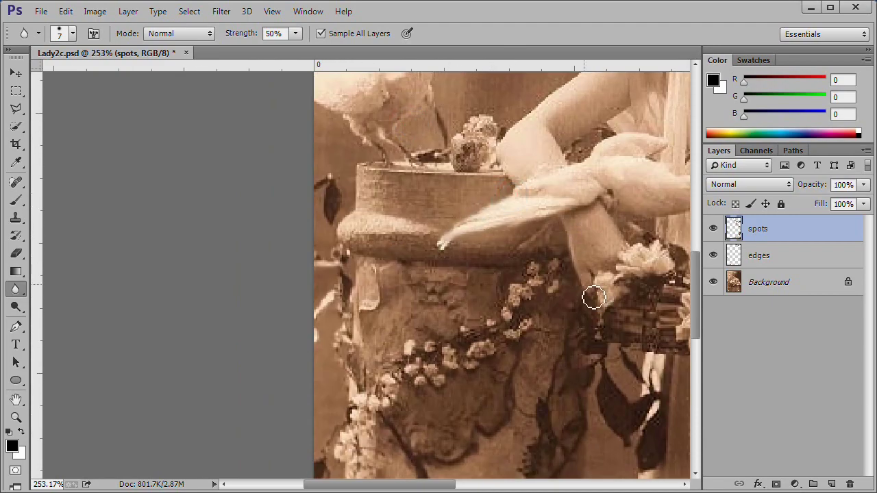
left_click(500, 123)
left_click(430, 122)
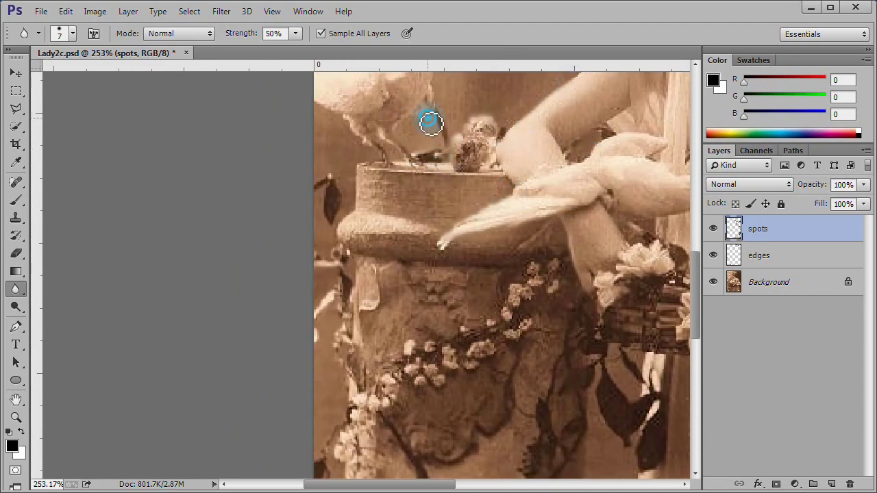
- Enlarge the blur brush and check the face, caption, torso and skirt before fitting the postcard on screen
scroll(401, 157, "up", 5)
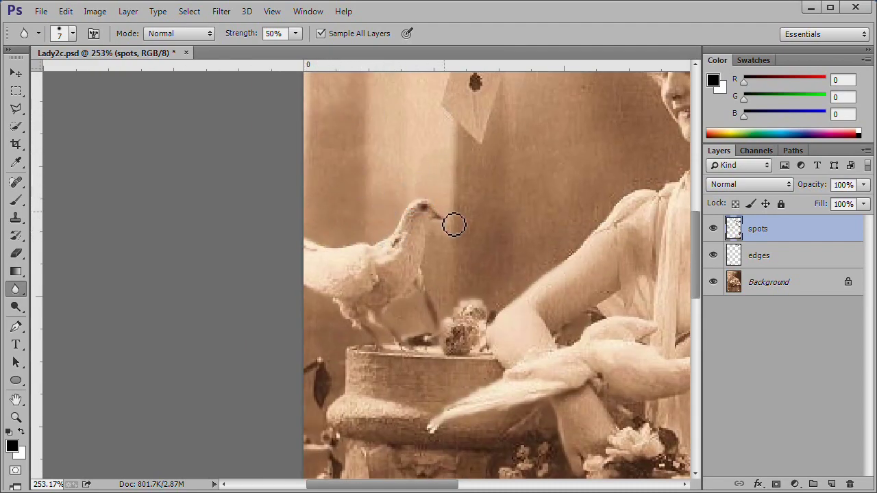
left_click_drag(604, 169, 325, 244)
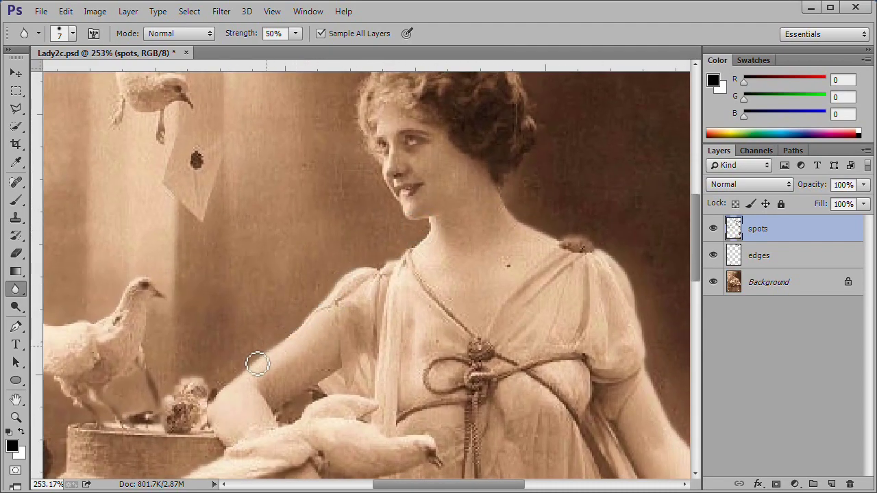
scroll(370, 158, "up", 3)
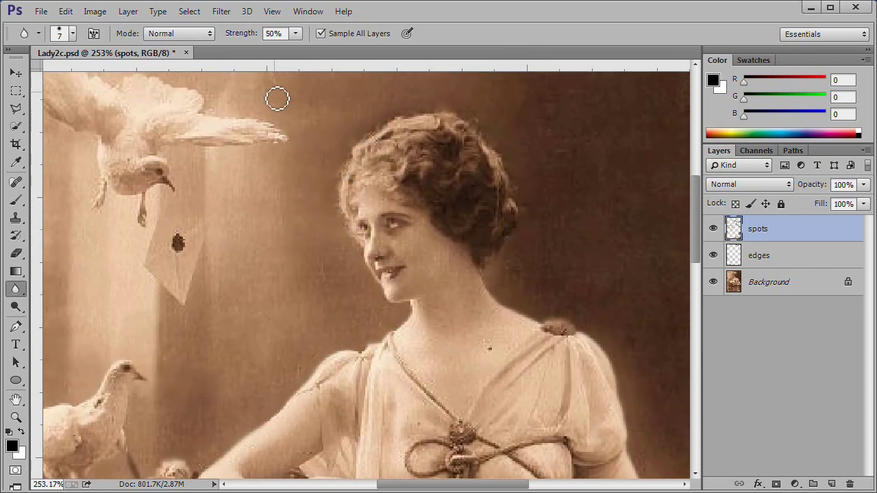
scroll(277, 99, "up", 2)
scroll(260, 109, "left", 2)
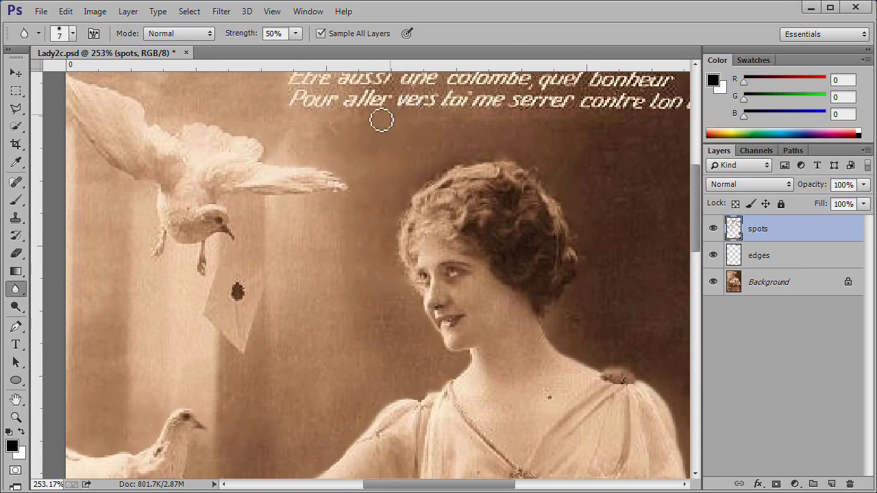
scroll(167, 127, "up", 3)
scroll(167, 127, "left", 4)
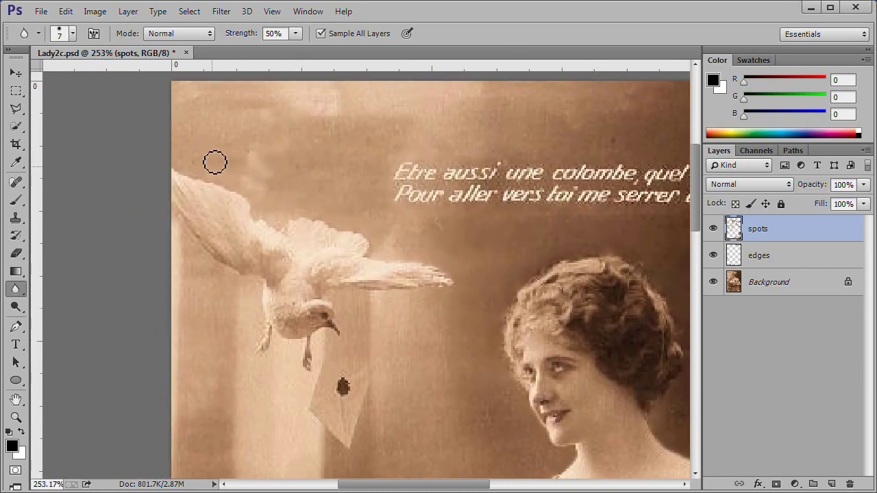
left_click_drag(526, 150, 427, 119)
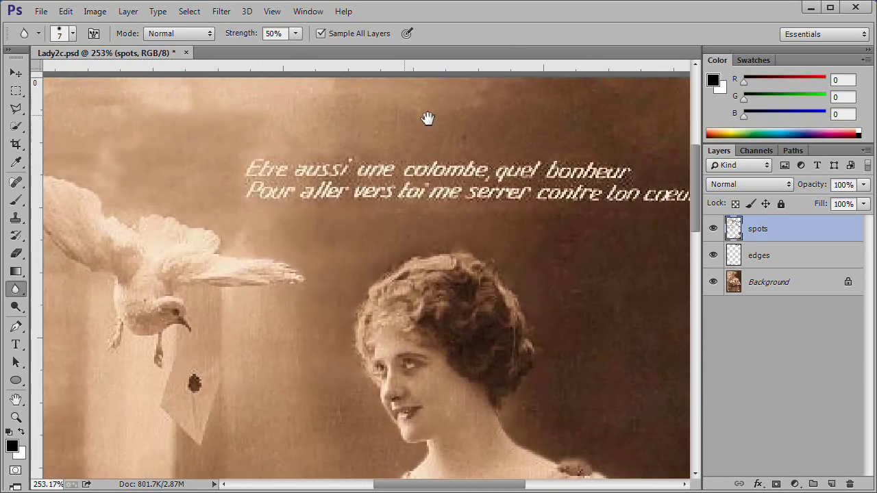
key("bracketright")
key("bracketright")
key("bracketright")
scroll(566, 174, "right", 2)
scroll(445, 174, "down", 3)
scroll(446, 174, "right", 7)
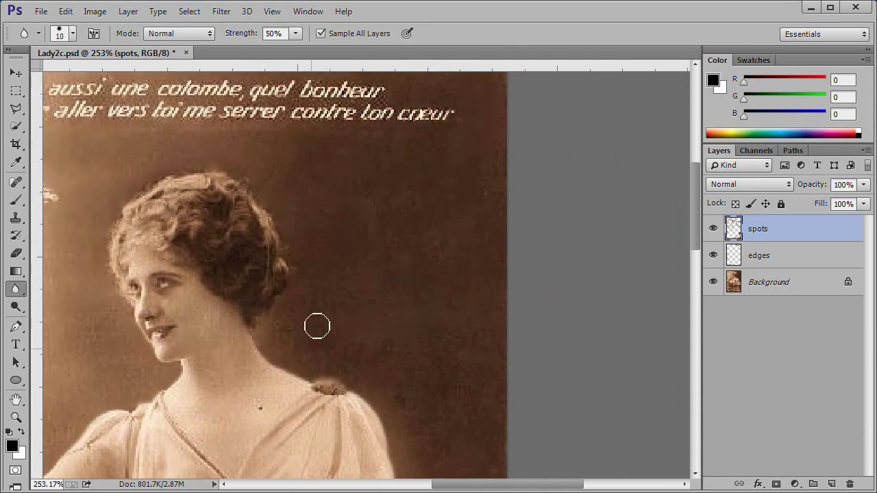
left_click_drag(438, 357, 487, 153)
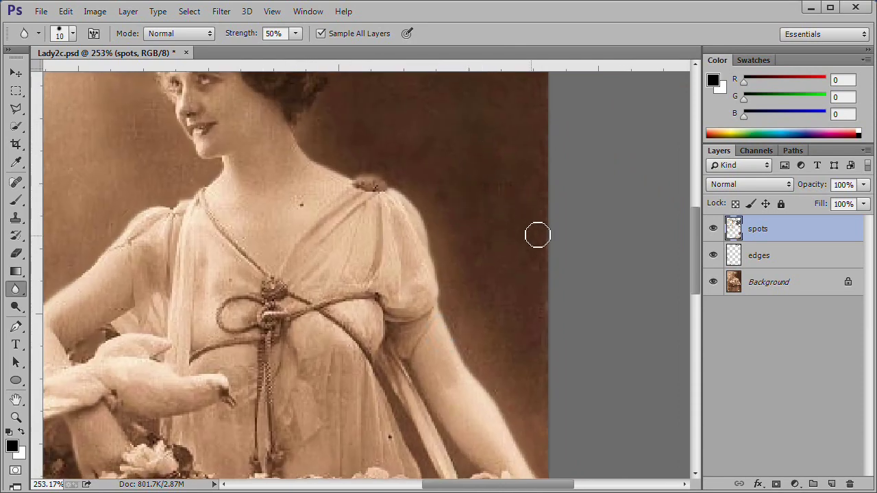
mouse_move(528, 407)
left_mouse_down()
mouse_move(583, 185)
mouse_move(562, 76)
left_mouse_up()
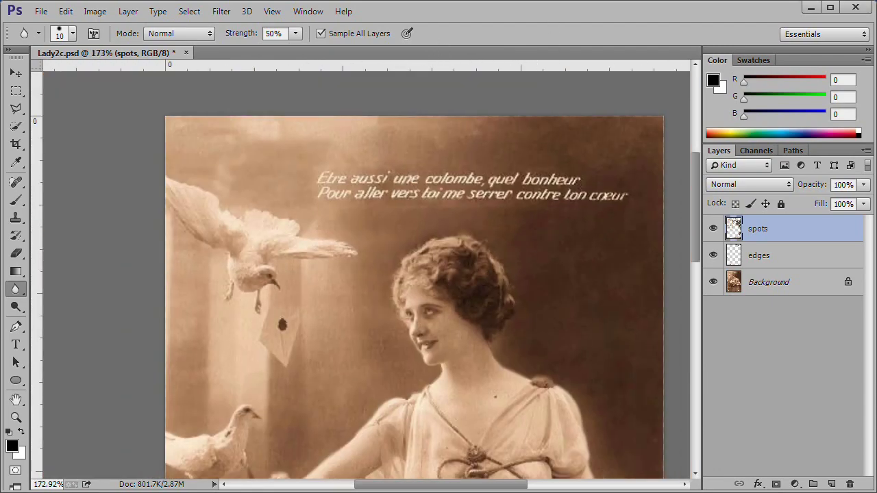
double_click(15, 399)
- Resize the image to 4 inches wide at 300 pixels/inch (1200 × 1853 px)
left_click(94, 12)
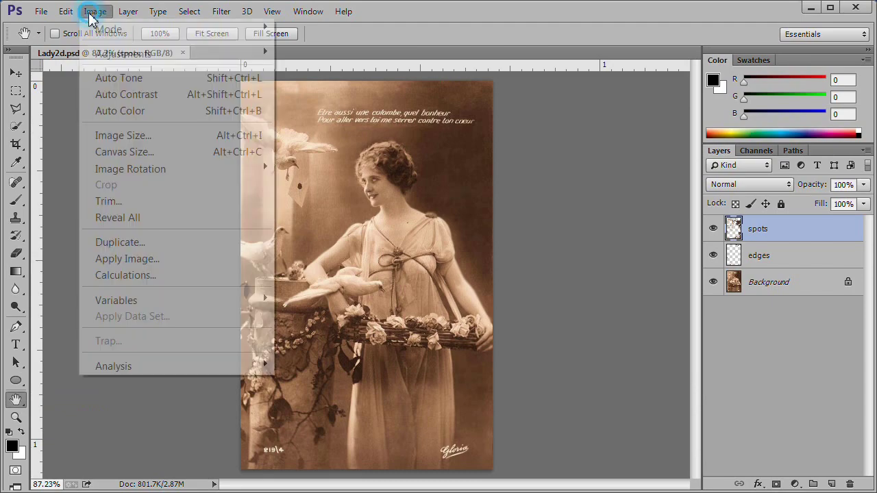
left_click(168, 139)
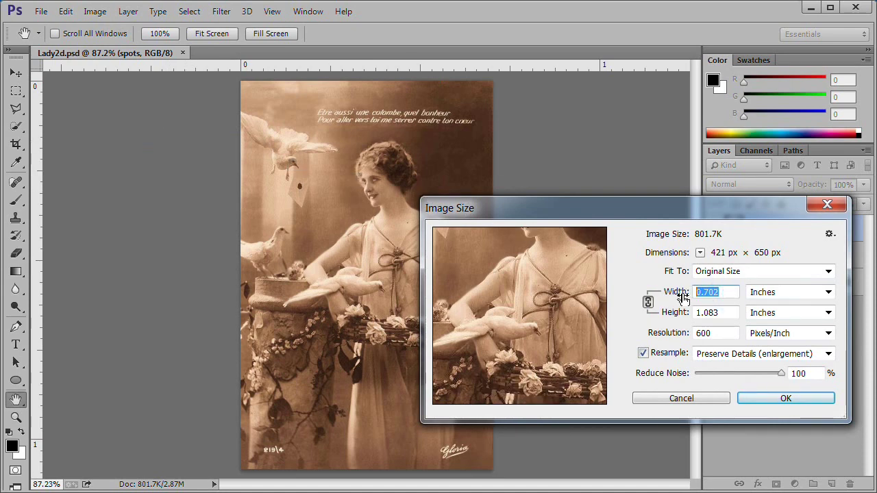
type("4")
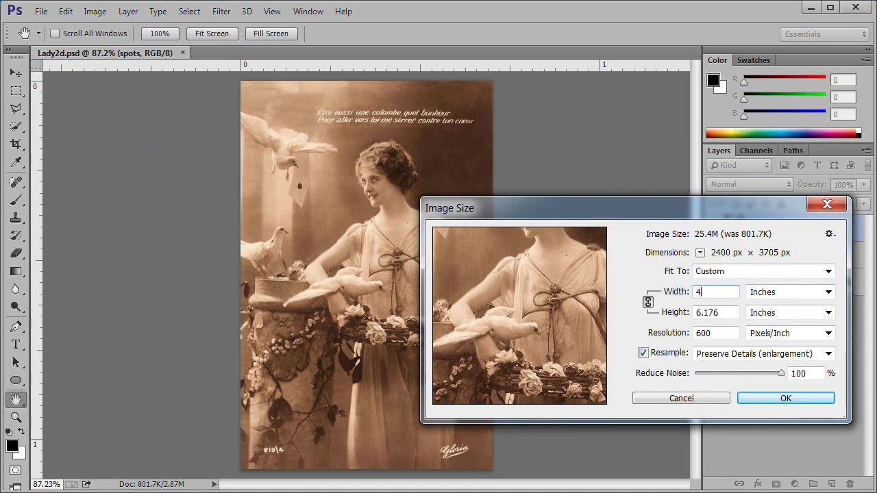
key("Tab")
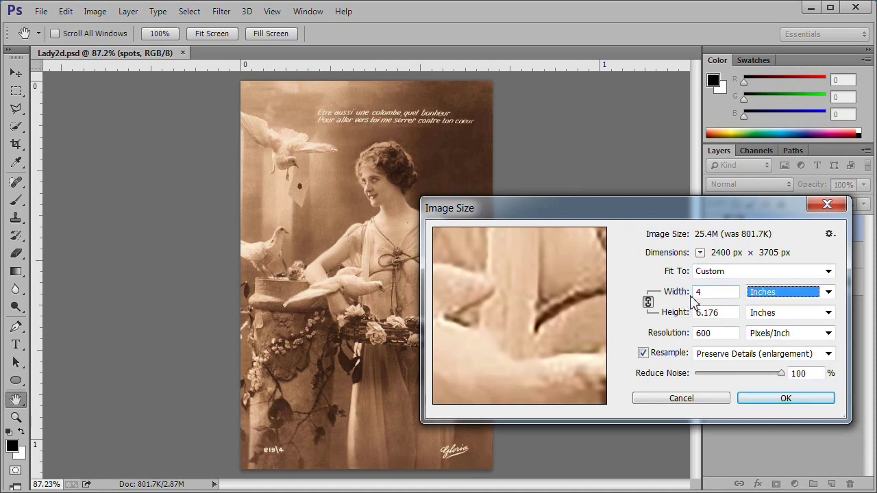
double_click(704, 334)
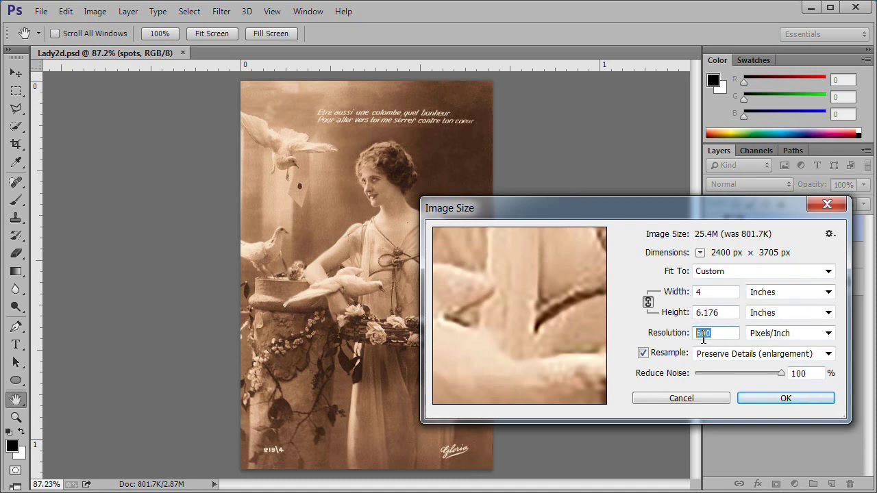
type("3")
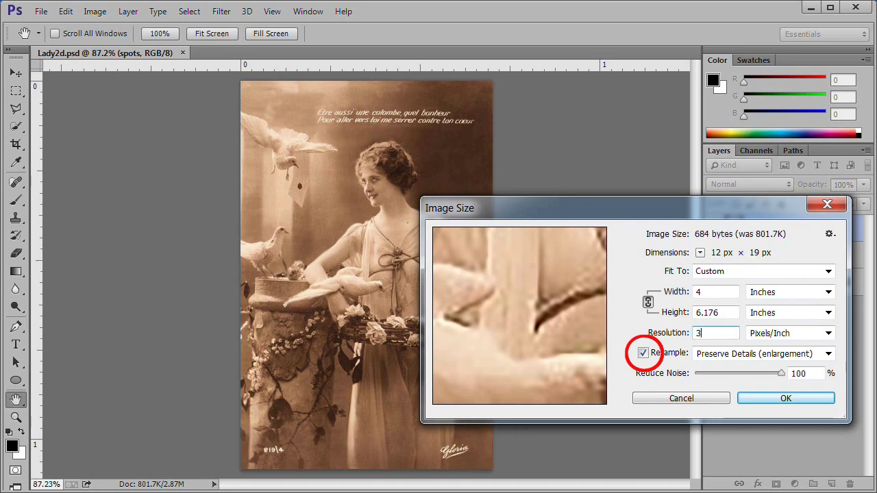
type("00")
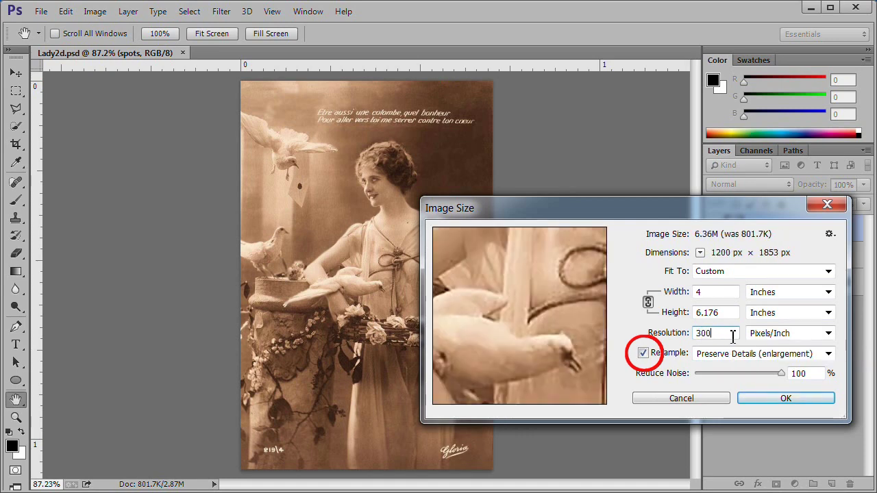
key("Tab")
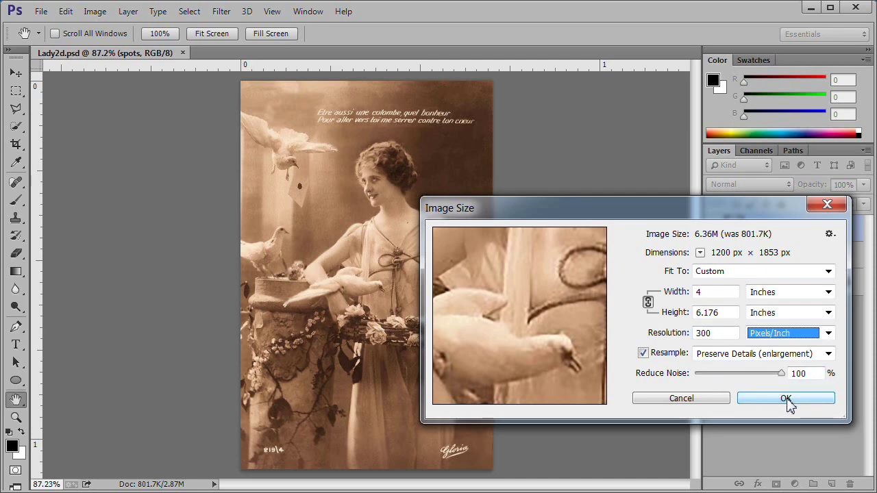
left_click(786, 401)
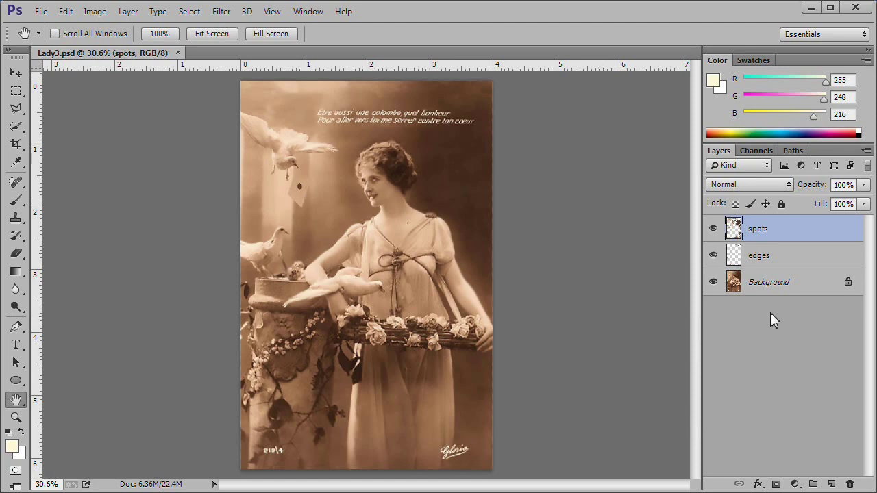
- Unlock the Background layer and rename it 'bg'
left_click(774, 283)
left_click(849, 283)
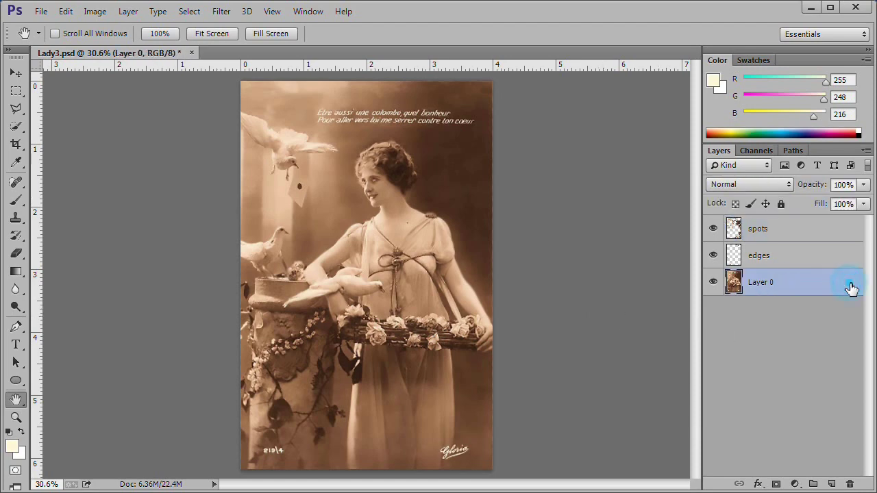
double_click(762, 282)
type("bg")
key("Return")
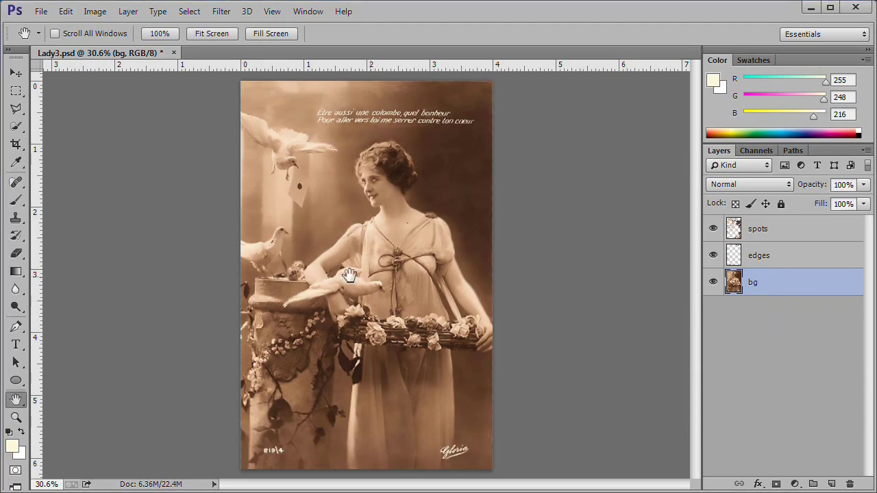
- Zoom in on the postcard's caption
scroll(373, 92, "up", 3)
scroll(373, 91, "up", 2)
scroll(358, 102, "up", 2)
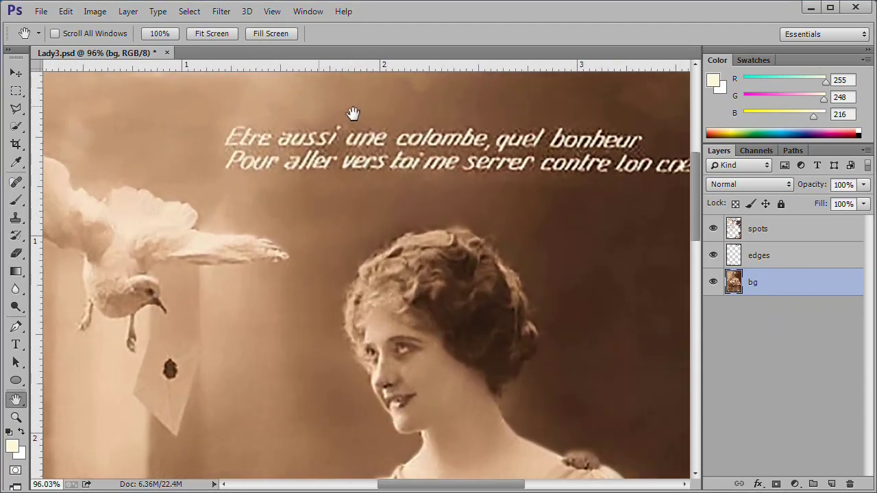
scroll(352, 112, "up", 2)
scroll(352, 111, "up", 2)
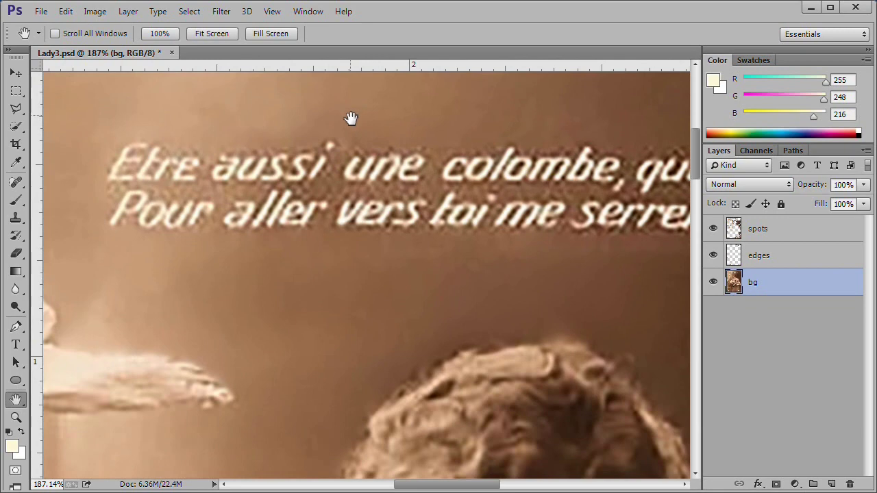
- Outline the 's' in 'aussi' with a Polygonal Lasso selection
left_click(17, 111)
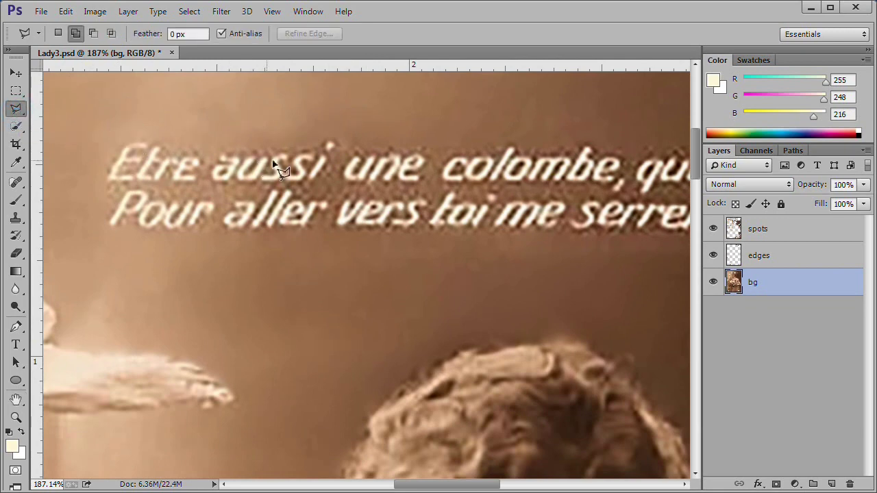
scroll(297, 155, "up", 2)
scroll(328, 159, "up", 2)
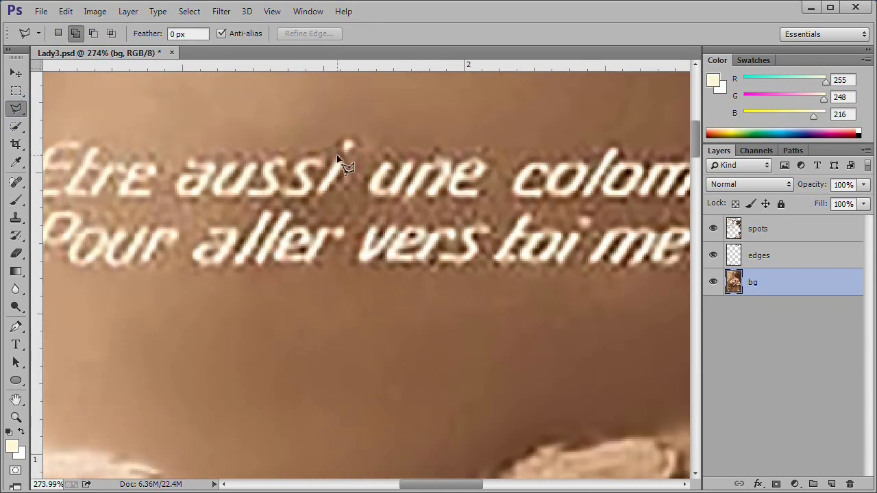
left_click(331, 156)
left_click(321, 174)
left_click(317, 185)
left_click(294, 200)
left_click(278, 197)
left_click(285, 183)
left_click(291, 167)
left_click(331, 156)
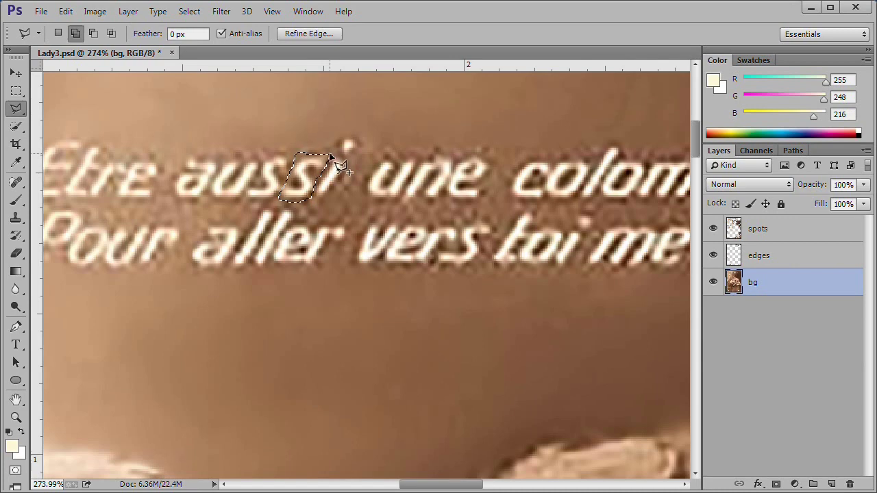
- Copy the selected 's' onto a new Layer 1 with Ctrl+J
key("ctrl+j")
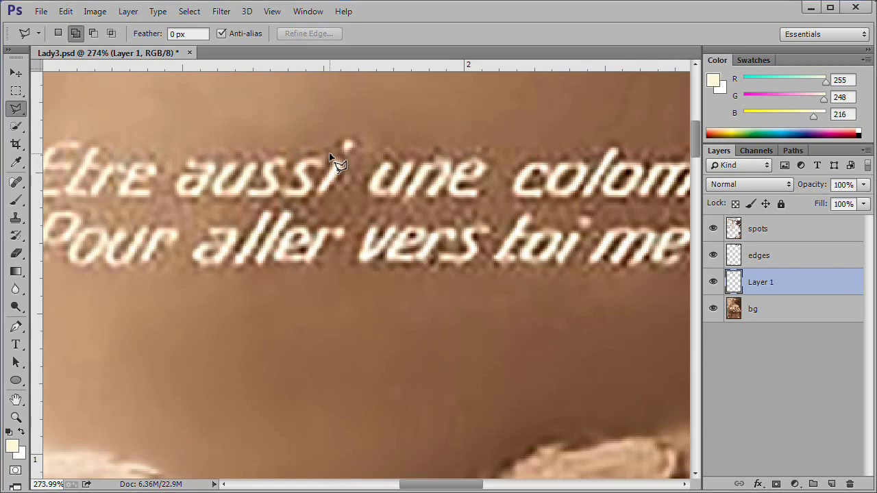
scroll(330, 157, "down", 2)
scroll(330, 157, "down", 4)
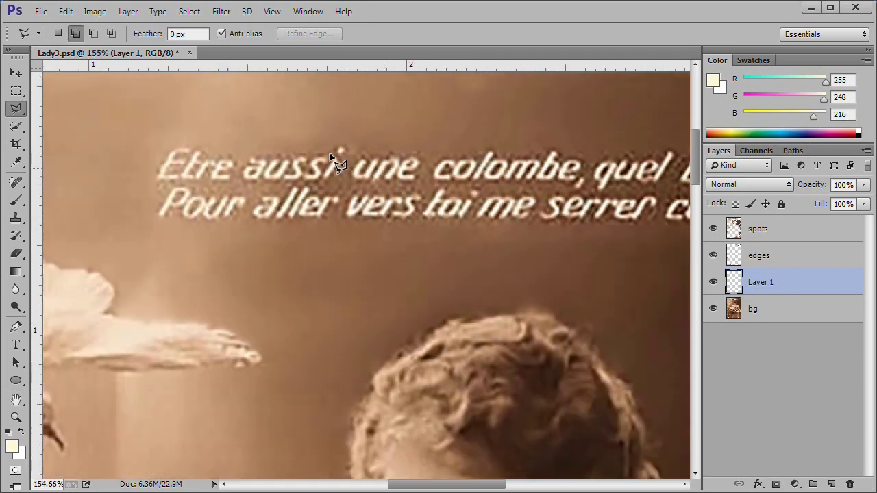
left_click_drag(412, 488, 444, 486)
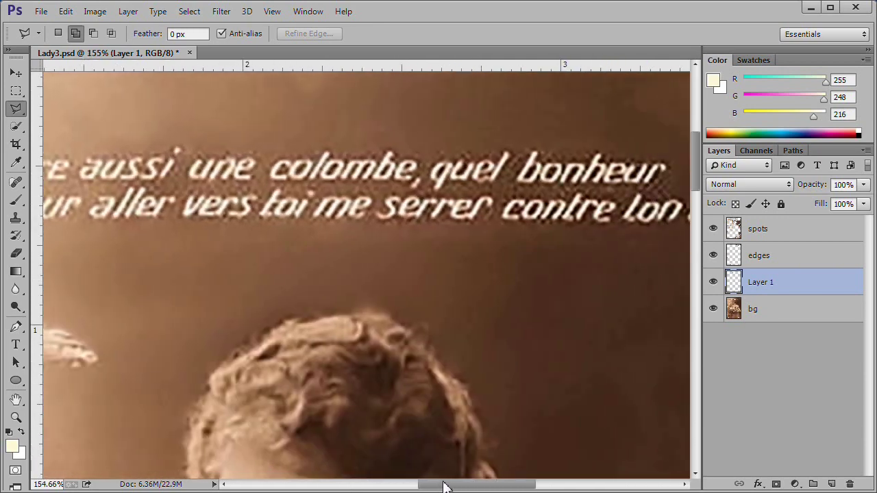
left_click_drag(444, 487, 446, 486)
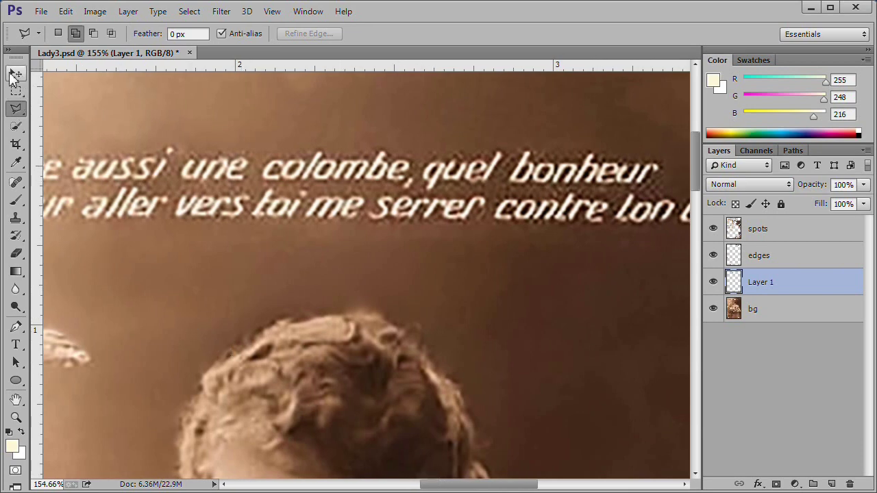
left_click(12, 77)
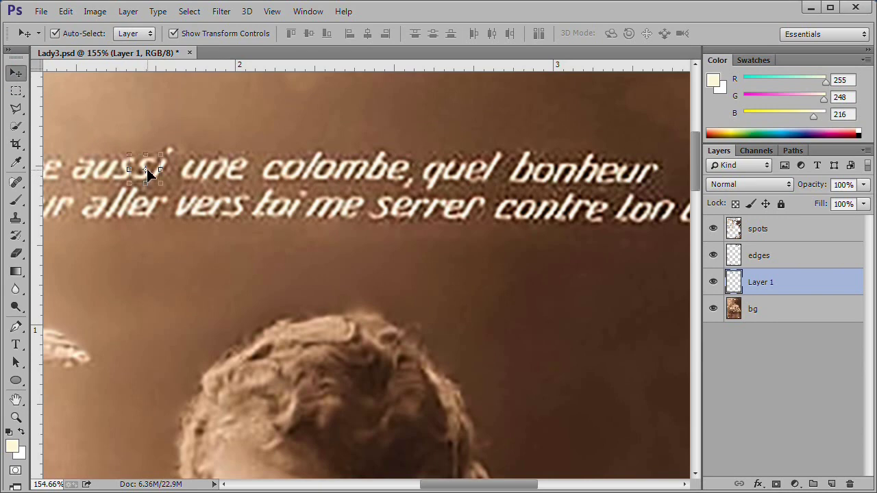
- Move the copied 's' patch over the 't' of 'ton' so it reads 'son', then select bg
mouse_move(144, 168)
left_mouse_down()
mouse_move(431, 204)
mouse_move(622, 205)
left_mouse_up()
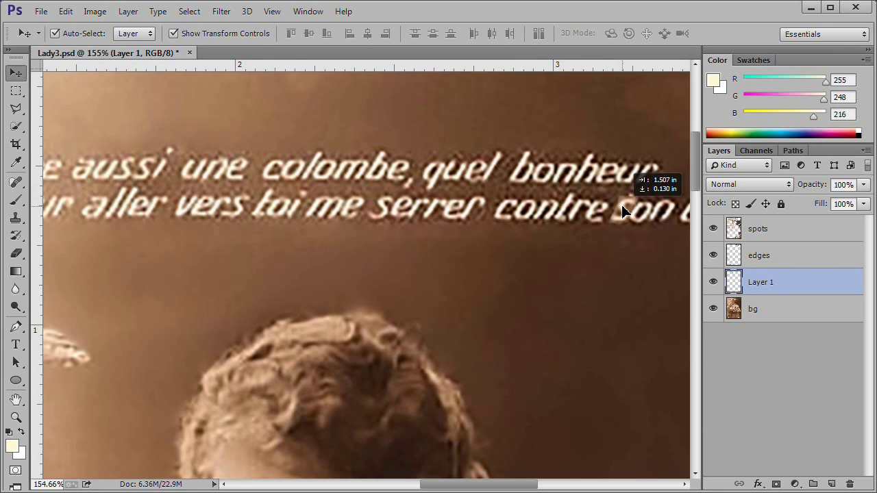
left_click_drag(621, 204, 621, 204)
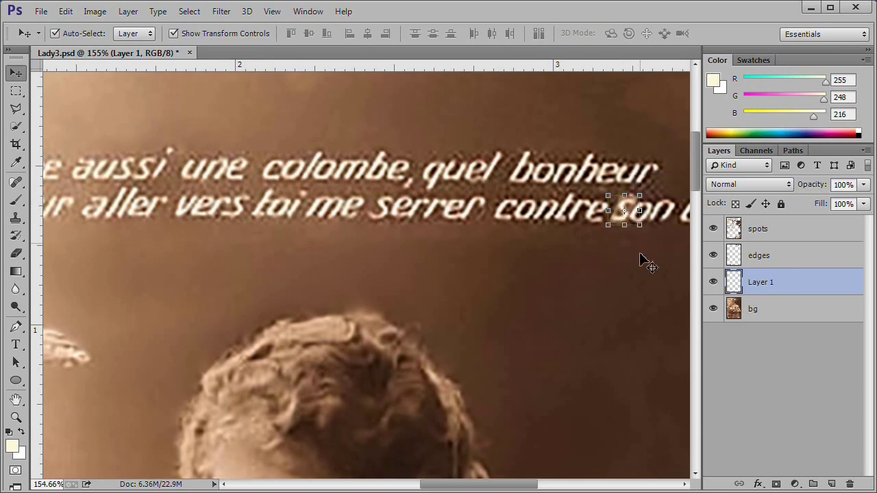
left_click(616, 341)
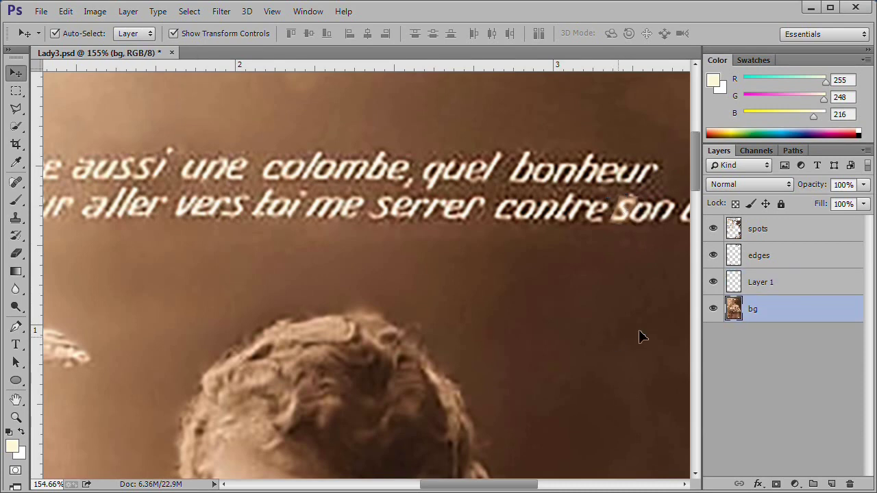
- Merge Layer 1 with bg and keep the merged layer named 'bg'
left_click(795, 287)
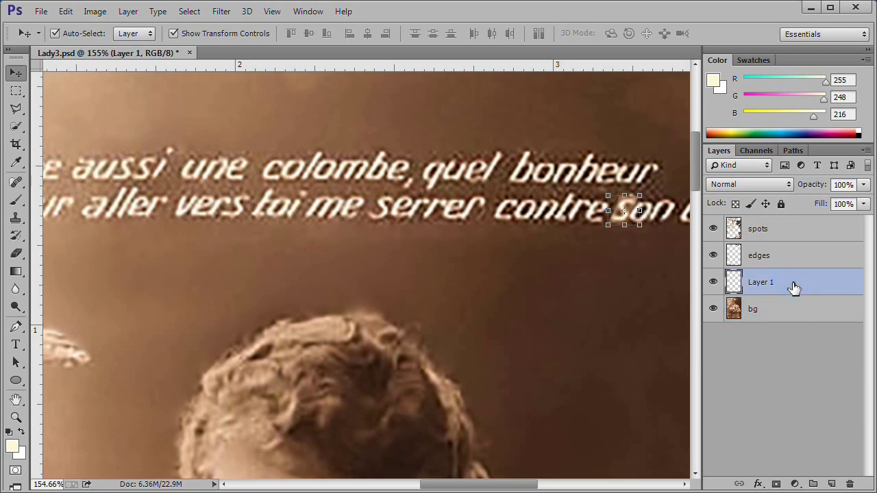
left_click(799, 313, "shift")
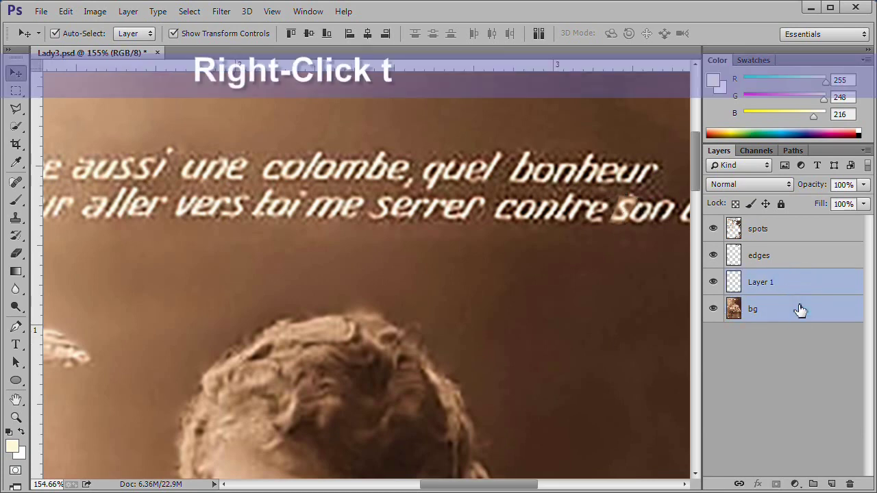
right_click(800, 311)
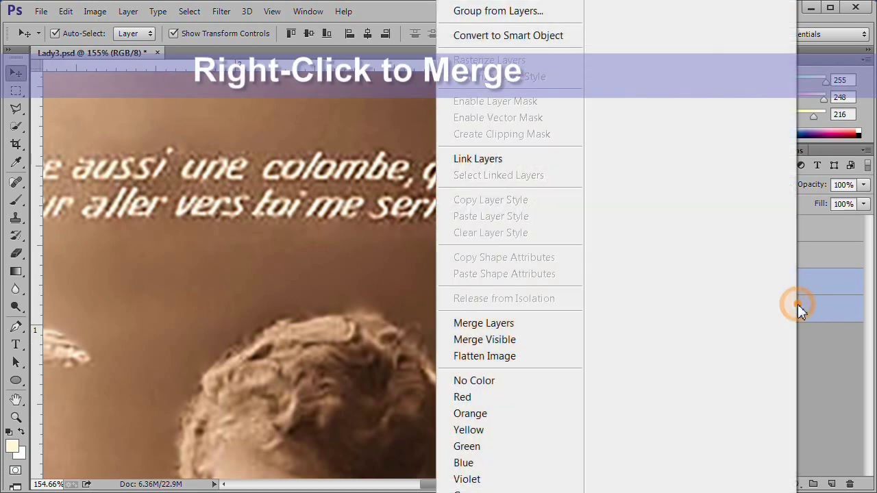
left_click(540, 320)
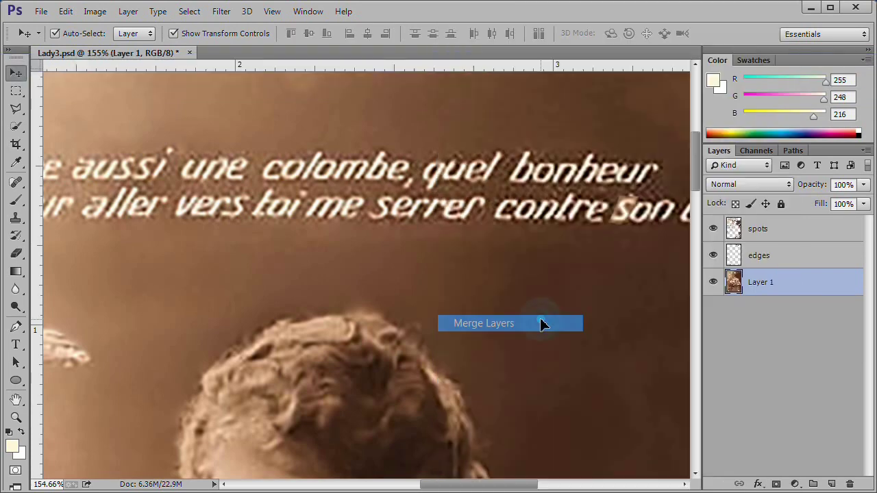
double_click(760, 283)
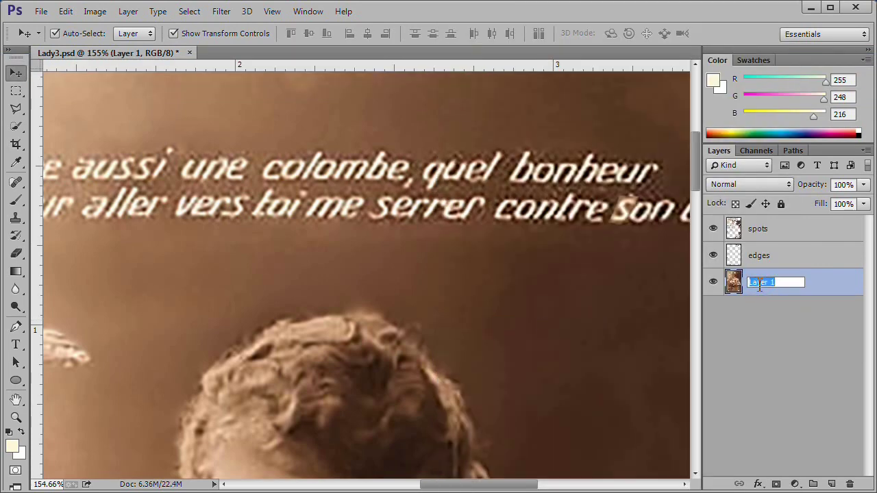
type("bg")
key("Return")
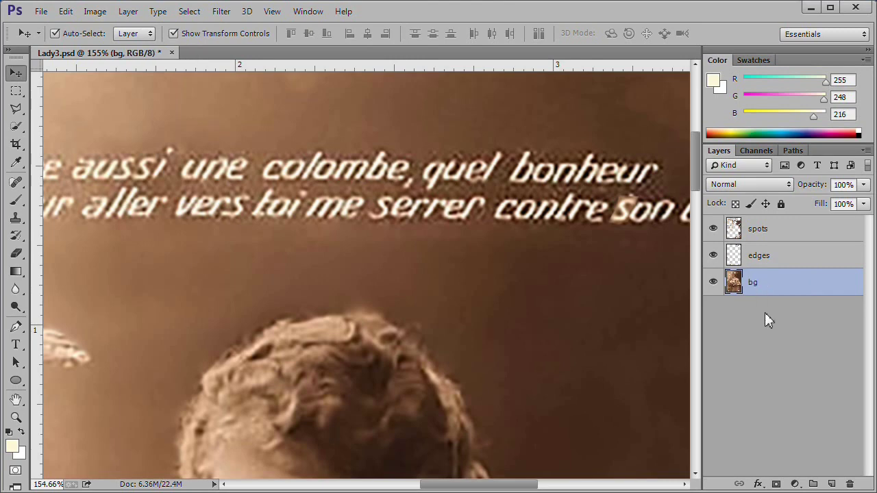
left_click(768, 327)
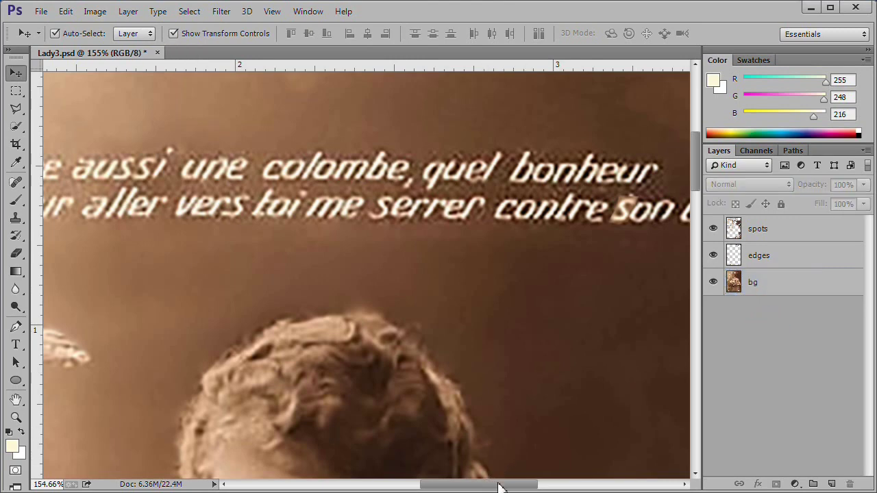
left_click_drag(498, 487, 470, 485)
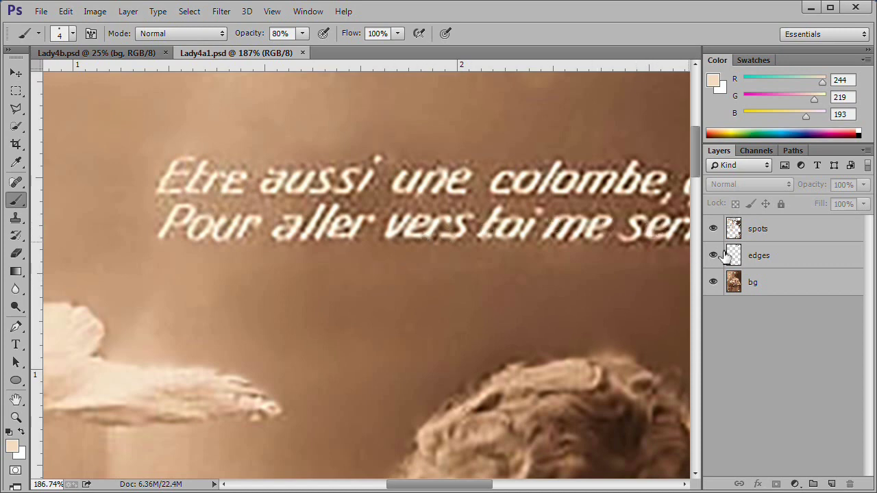
- On the bg layer, sample a warm cream from the caption letters as the brush colour
left_click(789, 286)
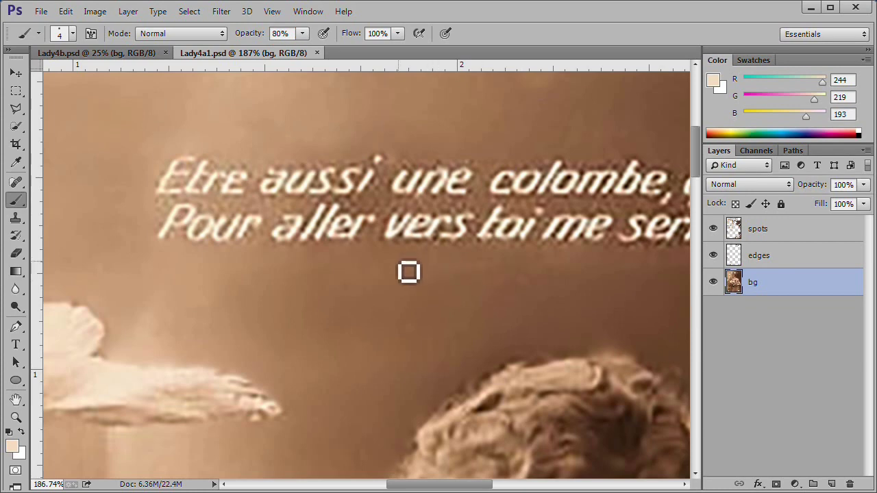
scroll(408, 272, "up", 1)
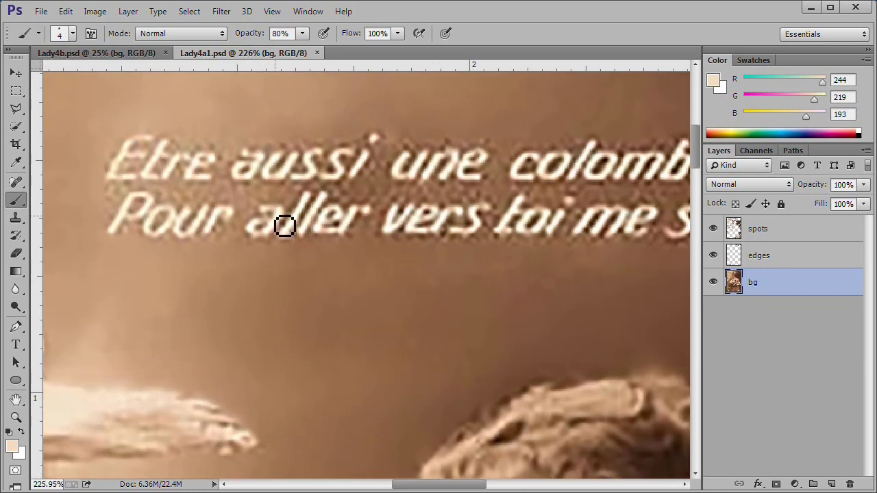
left_click(12, 446)
left_click_drag(681, 24, 637, 62)
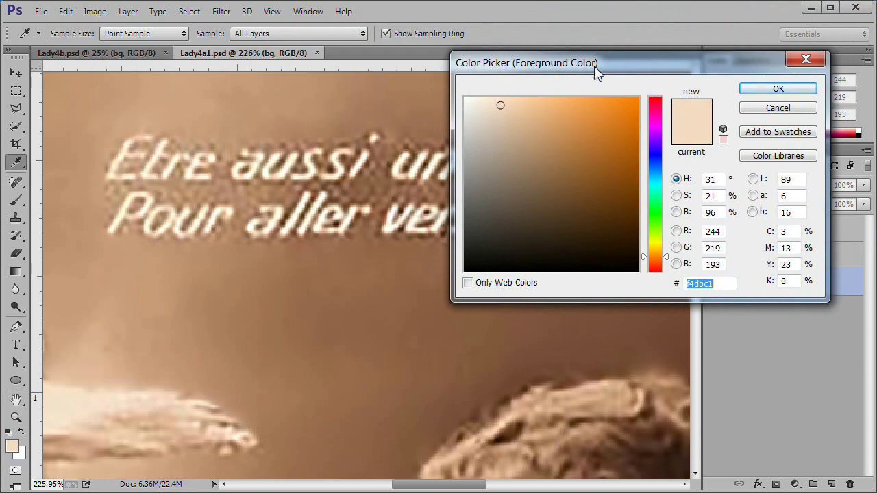
left_click(192, 173)
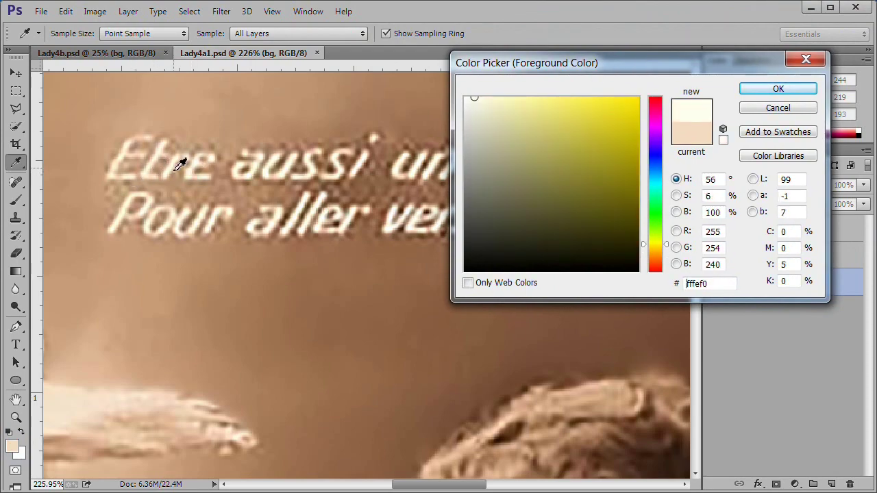
left_click(182, 163)
left_click(778, 89)
key("b")
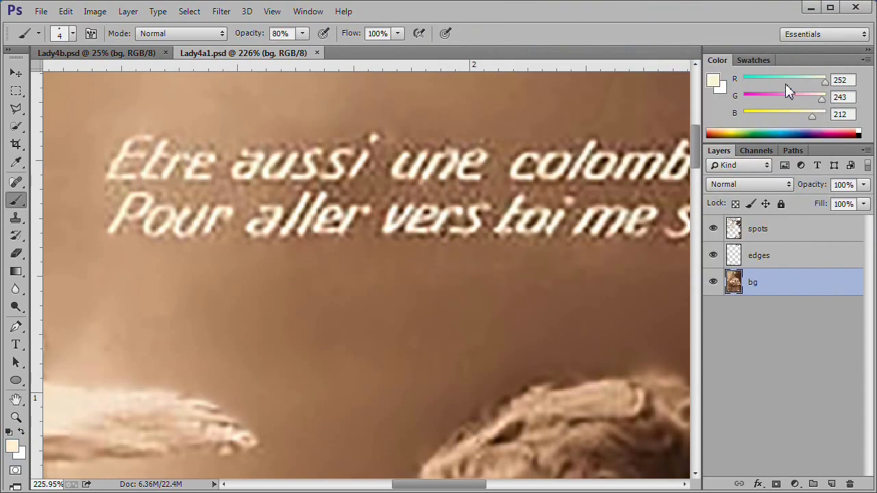
- Repaint in cream the E of Etre, the a of aussi, colombe's ending and uel of quel
left_click_drag(208, 159, 190, 184)
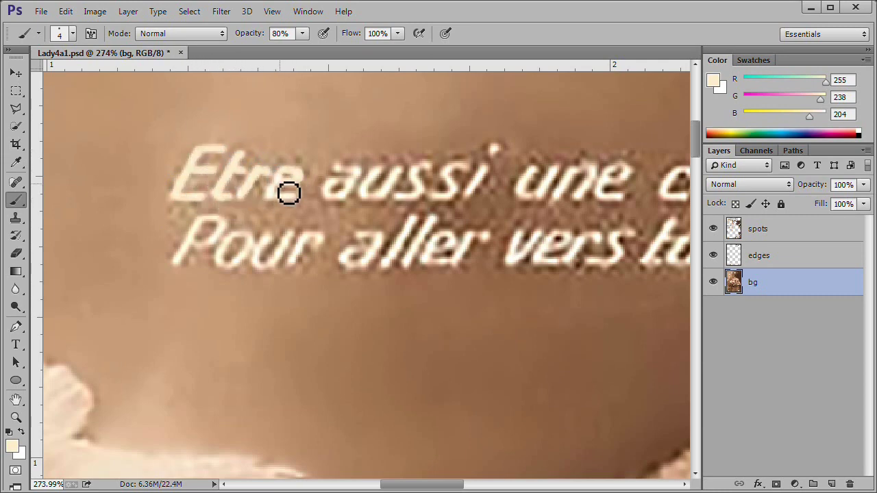
left_click_drag(333, 180, 375, 199)
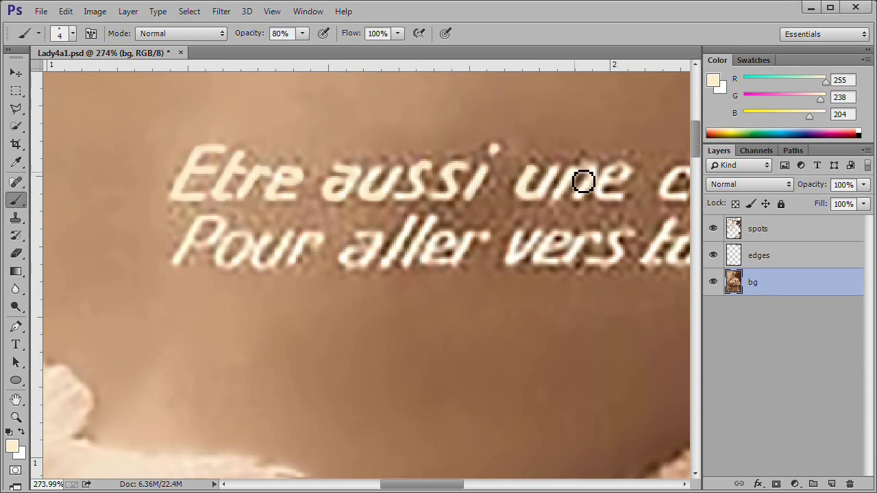
mouse_move(622, 187)
left_mouse_down()
mouse_move(413, 232)
mouse_move(326, 238)
left_mouse_up()
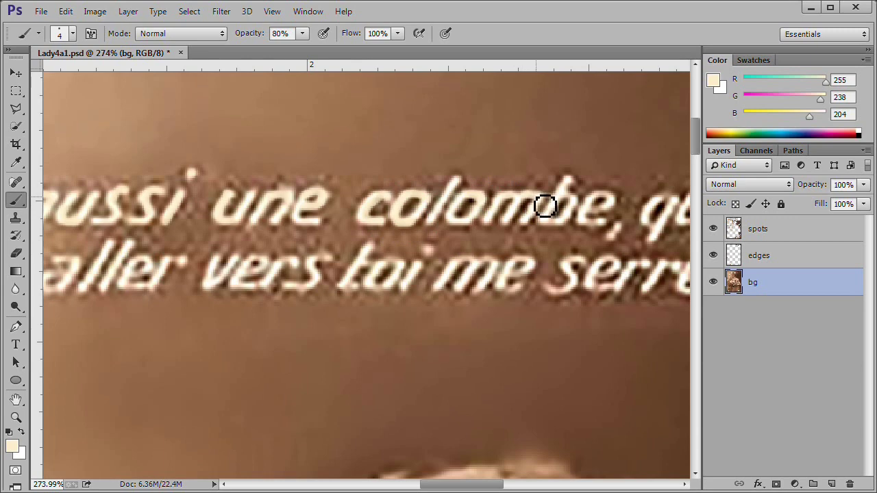
mouse_move(617, 209)
left_mouse_down()
mouse_move(611, 231)
mouse_move(434, 235)
left_mouse_up()
left_click_drag(488, 204, 536, 229)
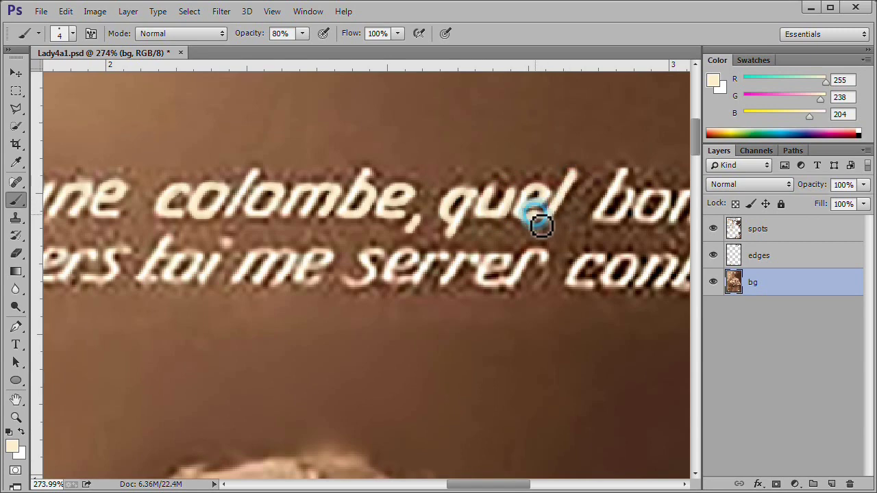
- Repaint bonheur, the bottoms of Pour aller, vers, toi and me in cream
left_click_drag(633, 228, 428, 228)
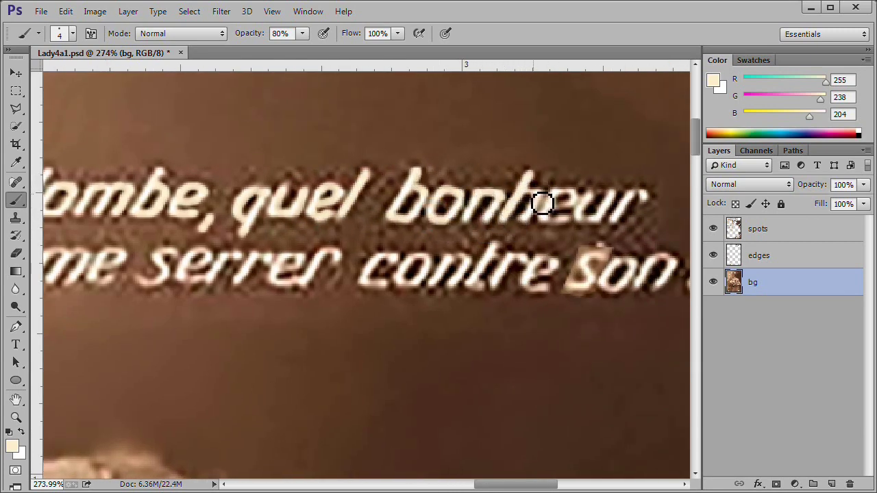
mouse_move(542, 202)
left_mouse_down()
mouse_move(560, 210)
mouse_move(555, 215)
mouse_move(587, 219)
mouse_move(640, 200)
left_mouse_up()
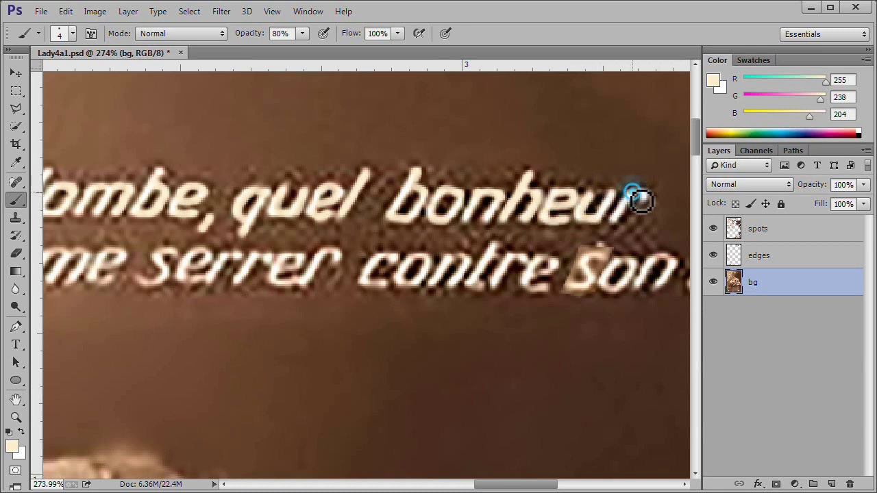
scroll(317, 343, "left", 5)
scroll(307, 246, "left", 3)
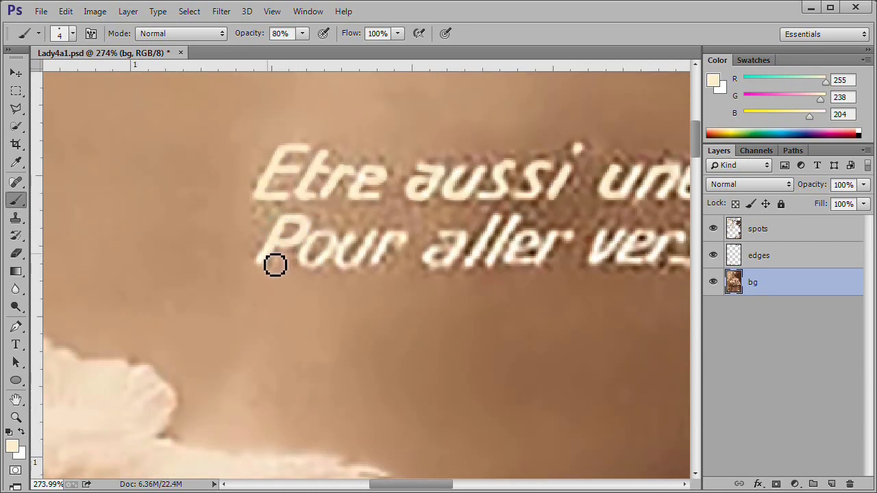
mouse_move(275, 265)
left_mouse_down()
mouse_move(350, 268)
mouse_move(449, 241)
mouse_move(445, 270)
mouse_move(527, 258)
mouse_move(435, 297)
mouse_move(387, 261)
mouse_move(489, 254)
mouse_move(495, 274)
mouse_move(522, 275)
mouse_move(339, 296)
left_mouse_up()
mouse_move(413, 261)
left_mouse_down()
mouse_move(416, 276)
mouse_move(438, 293)
mouse_move(473, 258)
mouse_move(565, 271)
mouse_move(566, 296)
left_mouse_up()
mouse_move(571, 336)
left_mouse_down()
mouse_move(403, 292)
mouse_move(440, 274)
mouse_move(434, 288)
mouse_move(477, 270)
mouse_move(531, 276)
mouse_move(525, 268)
mouse_move(569, 262)
mouse_move(597, 309)
mouse_move(353, 271)
mouse_move(342, 292)
mouse_move(372, 272)
mouse_move(462, 256)
mouse_move(450, 291)
mouse_move(514, 268)
mouse_move(501, 282)
mouse_move(573, 260)
mouse_move(561, 289)
mouse_move(579, 294)
mouse_move(636, 274)
mouse_move(372, 294)
mouse_move(426, 274)
mouse_move(417, 257)
mouse_move(477, 248)
mouse_move(464, 281)
mouse_move(505, 258)
mouse_move(494, 282)
mouse_move(518, 242)
mouse_move(523, 270)
mouse_move(552, 262)
mouse_move(561, 246)
mouse_move(468, 296)
mouse_move(226, 212)
mouse_move(227, 313)
left_mouse_up()
- Trace the G of the Gloria signature in cream, then fit the whole postcard in the window
mouse_move(196, 236)
left_mouse_down()
mouse_move(103, 262)
mouse_move(559, 358)
mouse_move(299, 239)
left_mouse_up()
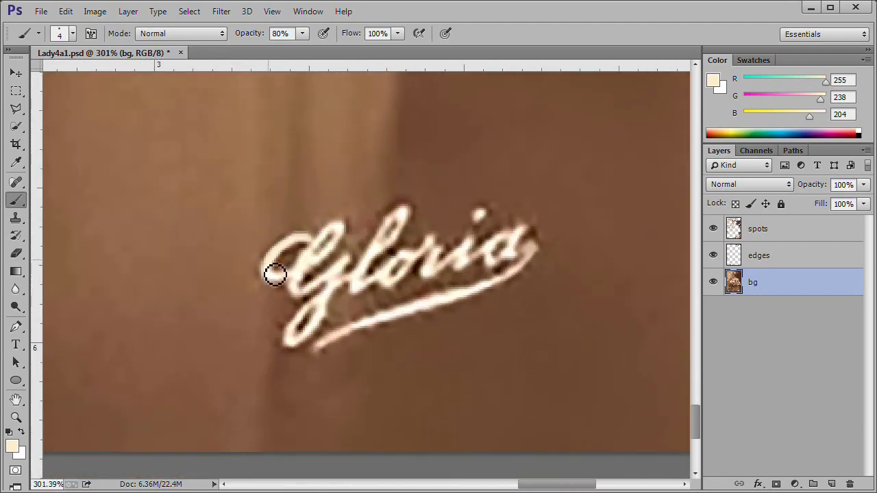
mouse_move(275, 274)
left_mouse_down()
mouse_move(326, 242)
mouse_move(338, 280)
mouse_move(297, 351)
mouse_move(323, 339)
mouse_move(402, 244)
mouse_move(402, 265)
mouse_move(472, 267)
mouse_move(513, 242)
mouse_move(542, 257)
mouse_move(525, 274)
mouse_move(372, 336)
mouse_move(485, 294)
mouse_move(438, 305)
left_mouse_up()
scroll(556, 263, "down", 3)
double_click(16, 399)
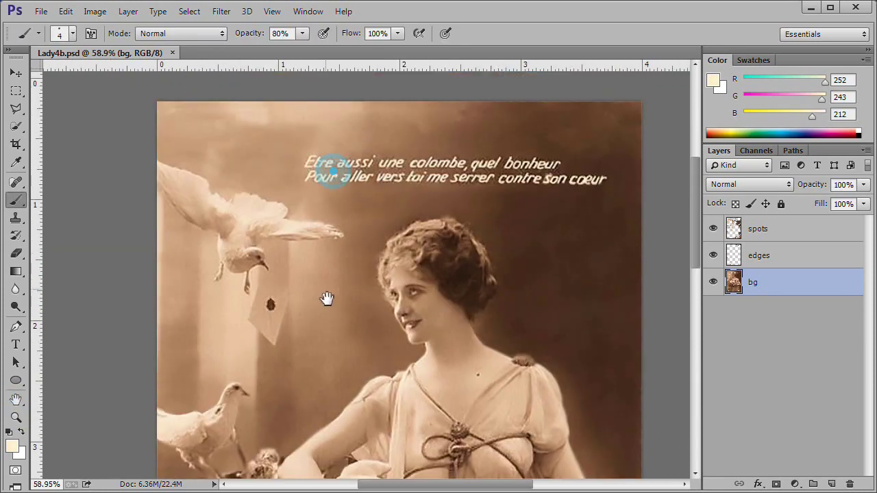
scroll(302, 331, "down", 1)
scroll(333, 309, "up", 2)
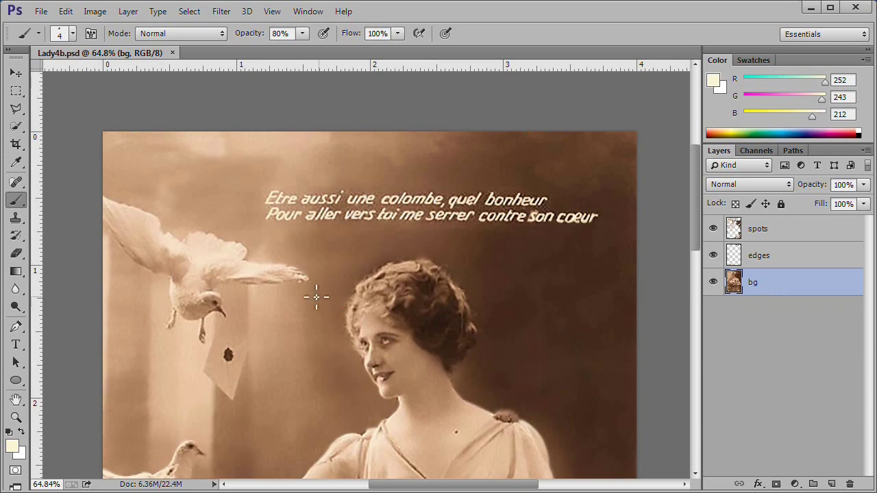
- Draw a rectangular marquee around the two caption lines
left_click(16, 93)
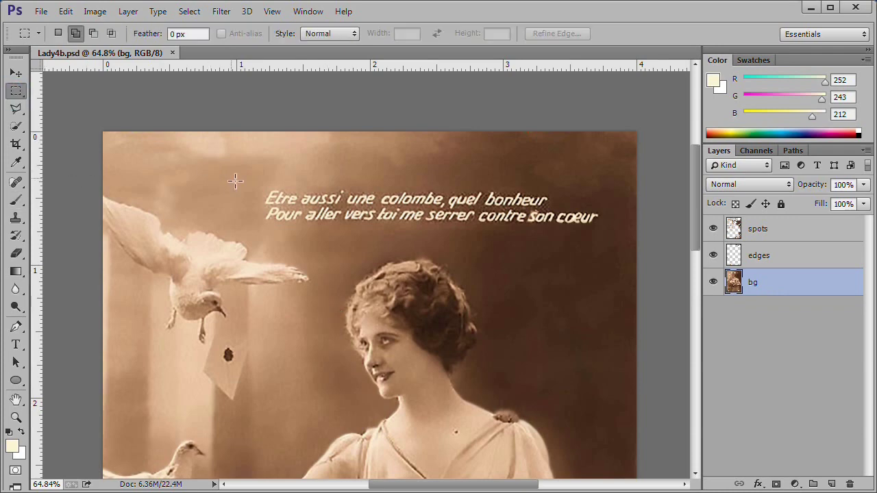
left_click_drag(264, 187, 595, 230)
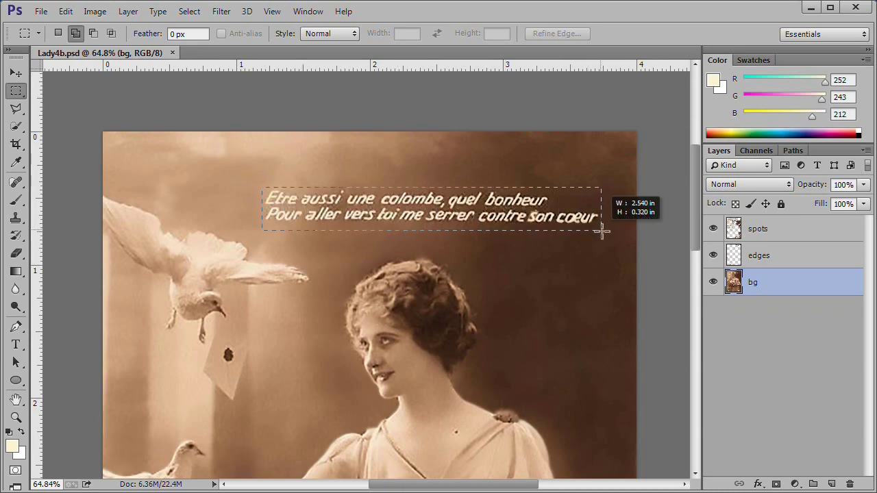
left_click_drag(595, 231, 602, 231)
left_click_drag(694, 189, 700, 348)
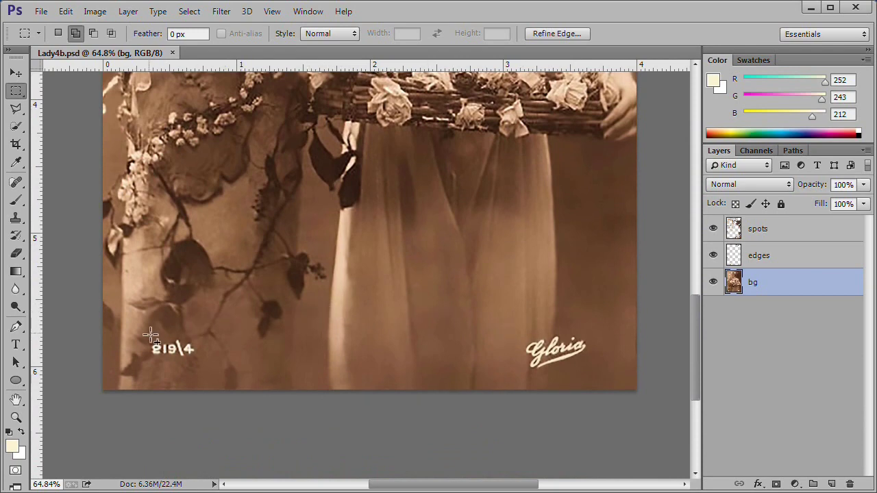
- Add the 219\4 number and Gloria signature to the selection and copy it to a new layer
left_click_drag(148, 337, 200, 360)
left_click_drag(517, 336, 591, 368)
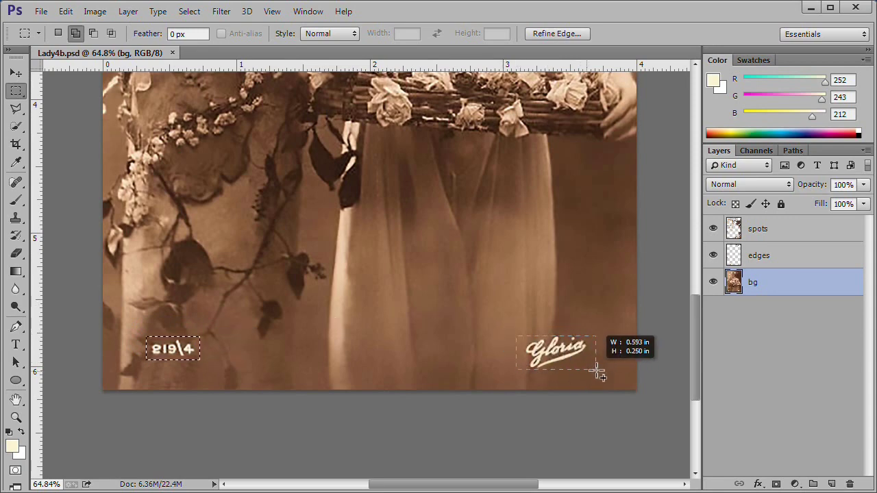
left_click_drag(591, 370, 592, 372)
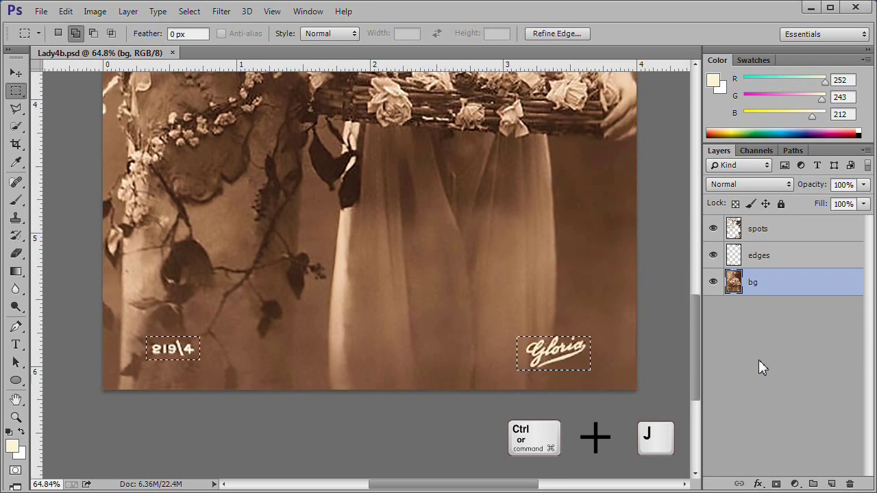
key("ctrl+j")
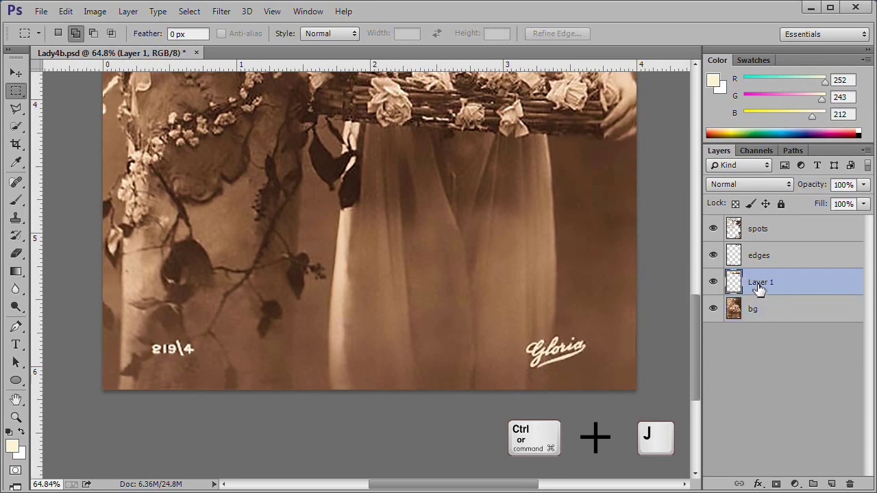
- Rename the new layer 'text work', move it to the top of the stack and hide it
double_click(759, 283)
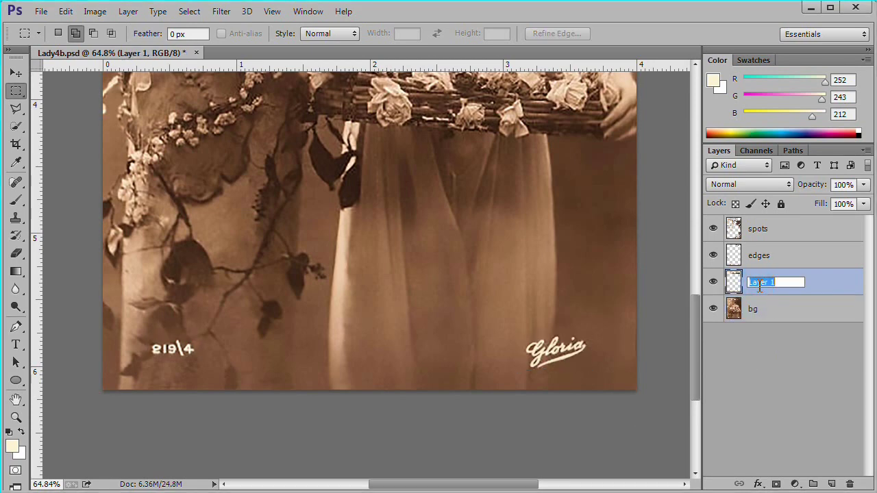
type("text work")
key("Return")
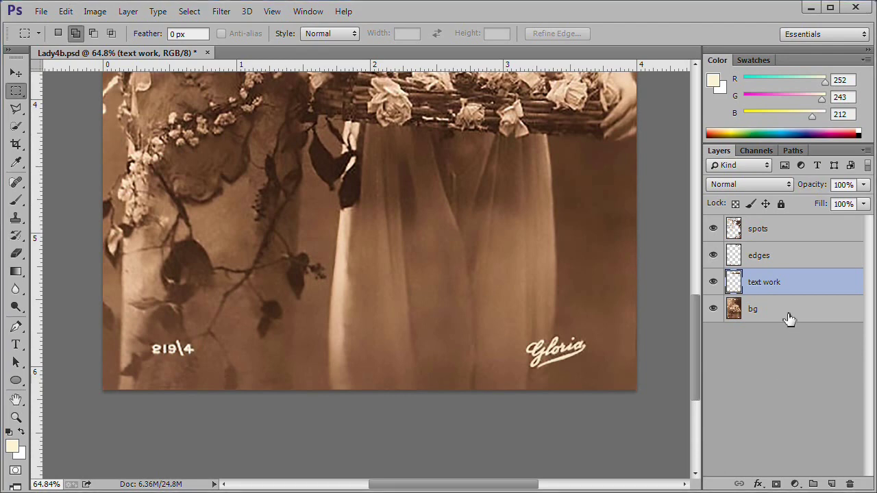
mouse_move(794, 286)
left_mouse_down()
mouse_move(797, 228)
mouse_move(750, 234)
left_mouse_up()
left_click(714, 230)
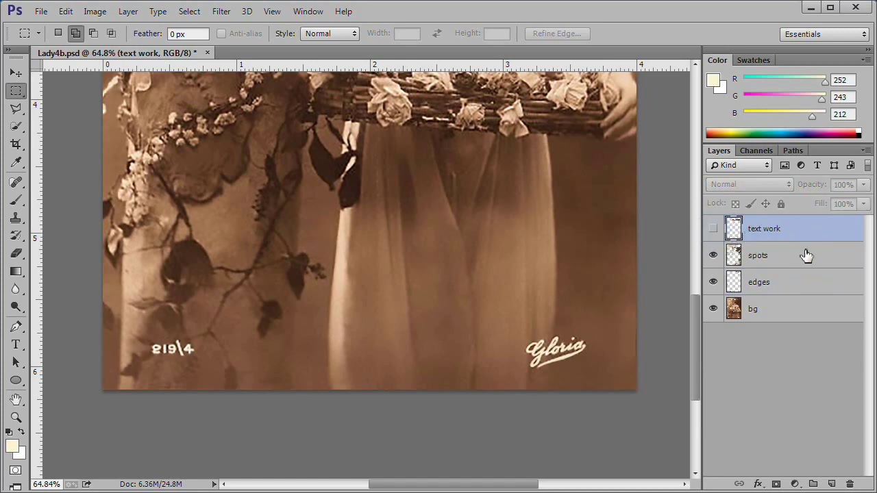
left_click(807, 260)
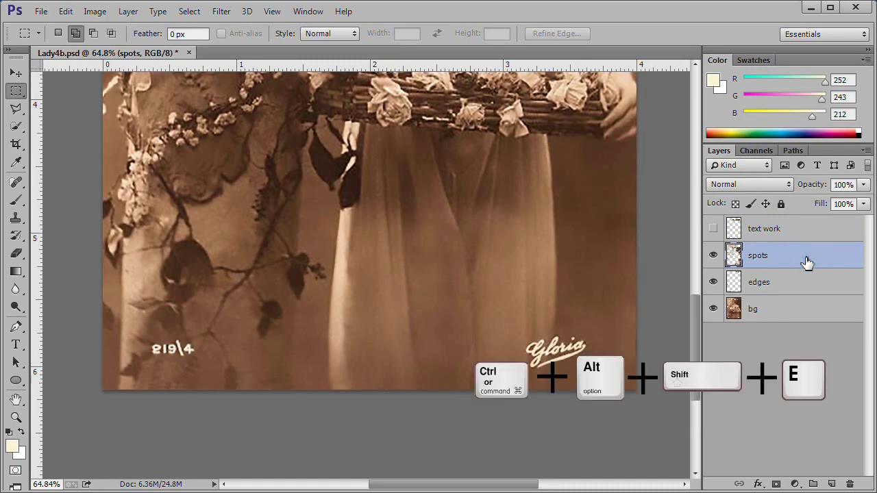
- Merge spots, edges and bg into a new layer named 'composite' and keep it active
key("ctrl+shift+e")
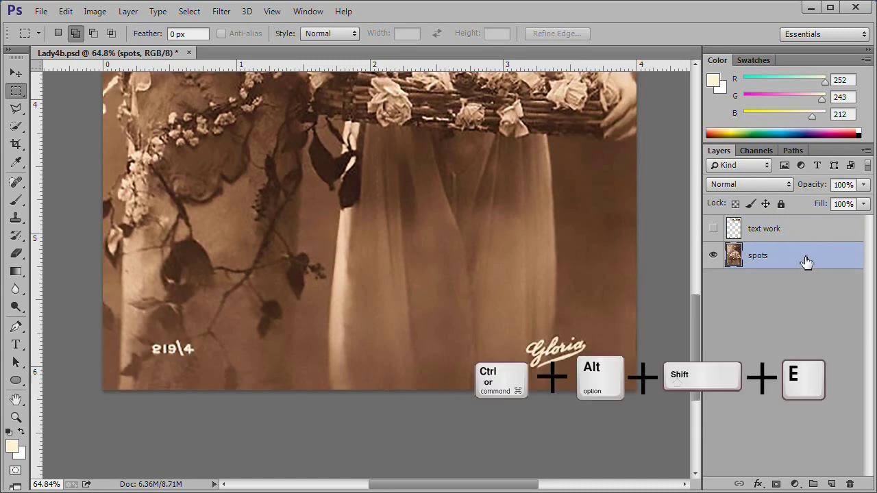
double_click(757, 258)
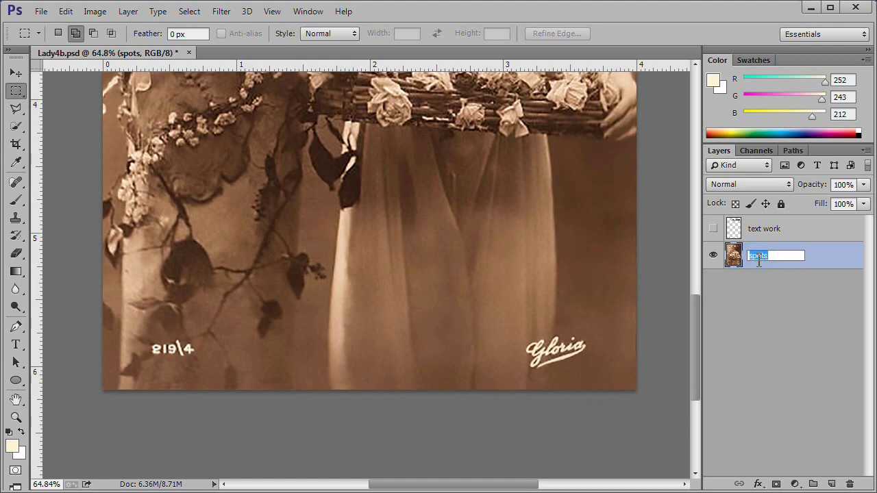
type("composite")
key("Return")
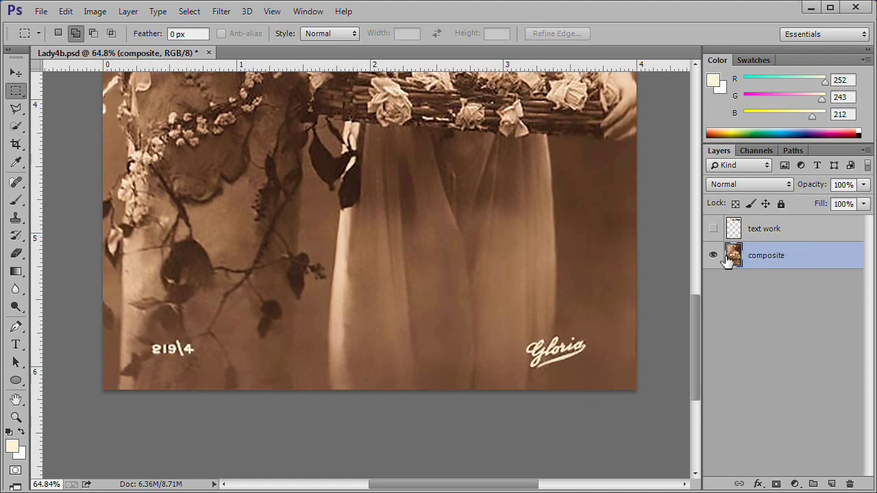
left_click(766, 323)
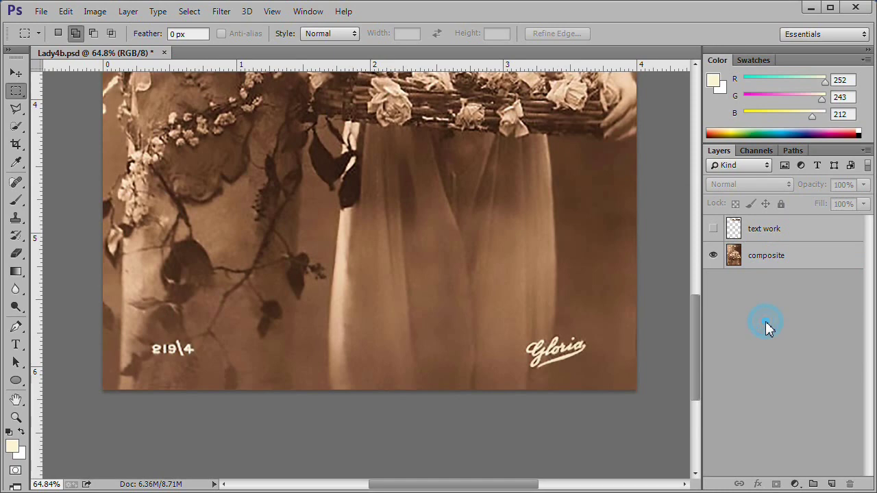
left_click(770, 261)
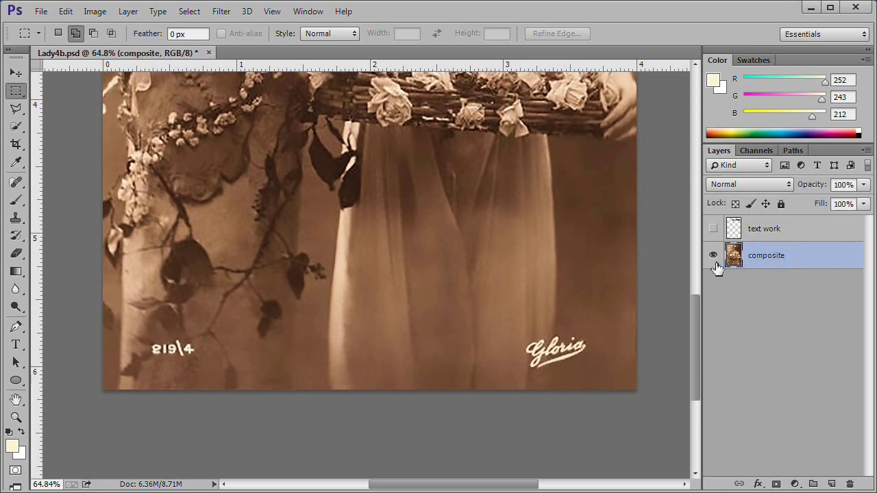
- Select the 219\4 number, Gloria signature and both caption lines on the composite layer
left_click_drag(145, 338, 203, 361)
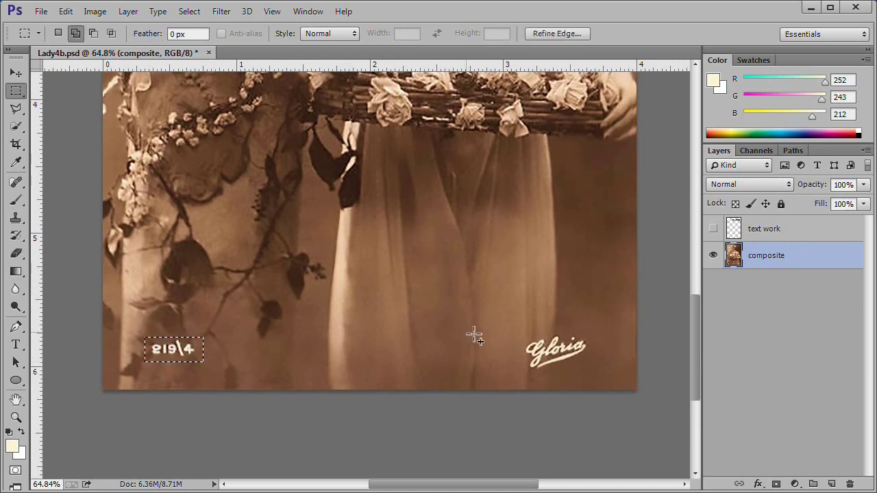
left_click_drag(519, 335, 594, 369)
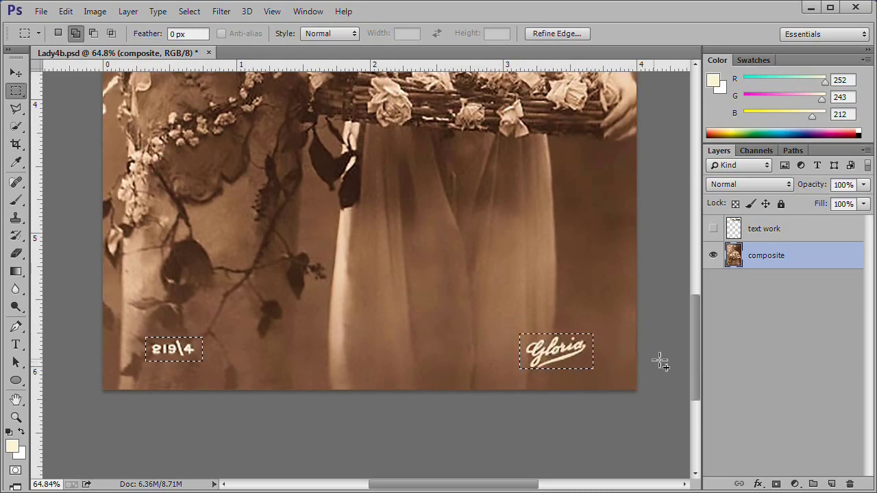
left_click_drag(695, 353, 711, 229)
scroll(677, 213, "up", 3)
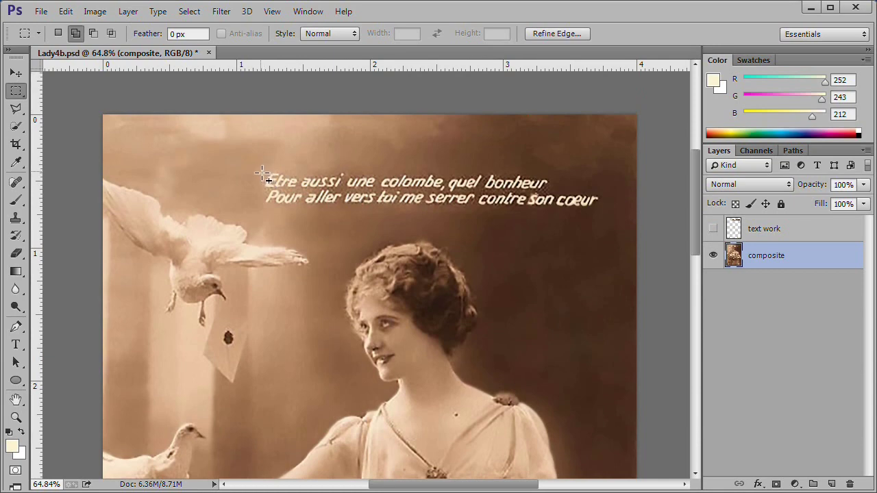
left_click_drag(261, 172, 598, 218)
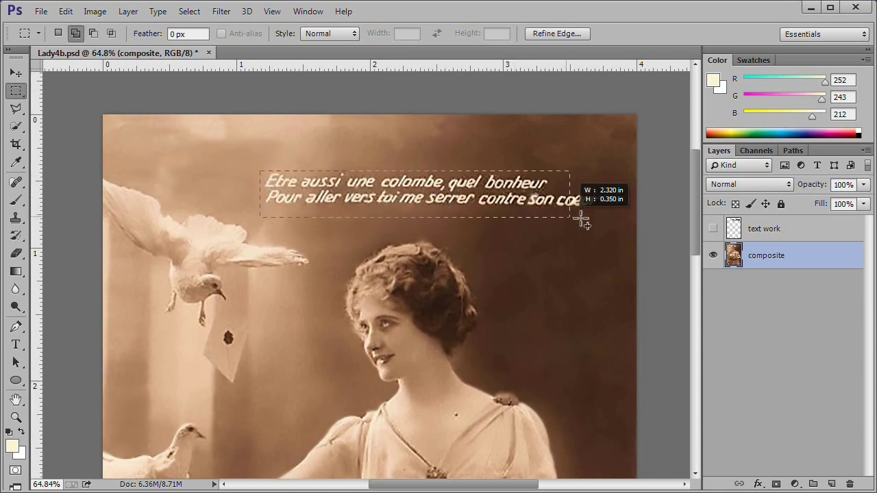
left_click_drag(598, 218, 603, 216)
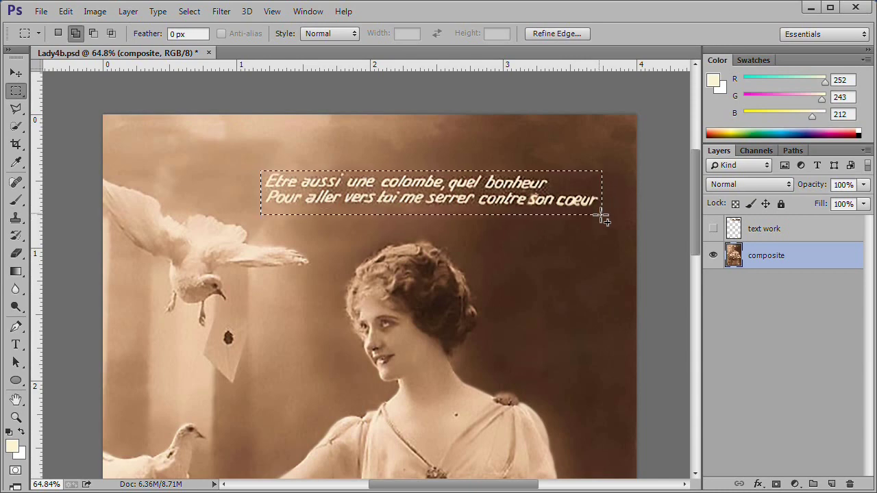
- Content-aware fill the selected text areas with surrounding background, then deselect
left_click(63, 12)
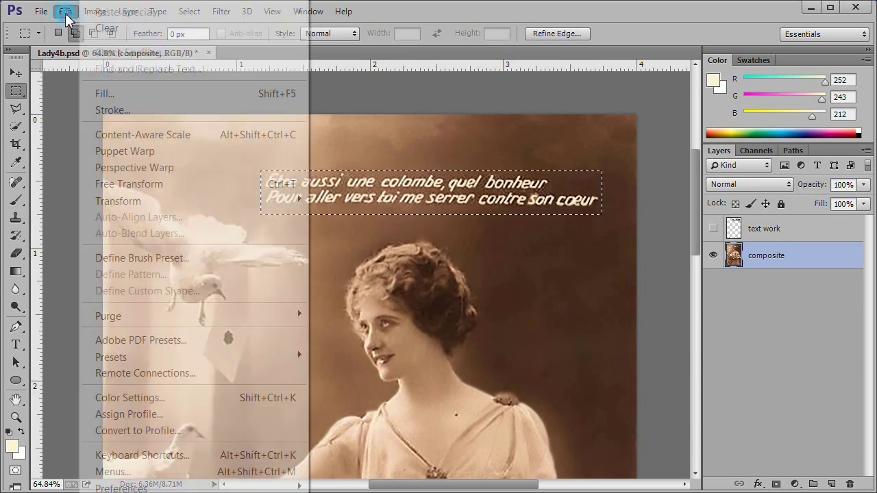
left_click(137, 91)
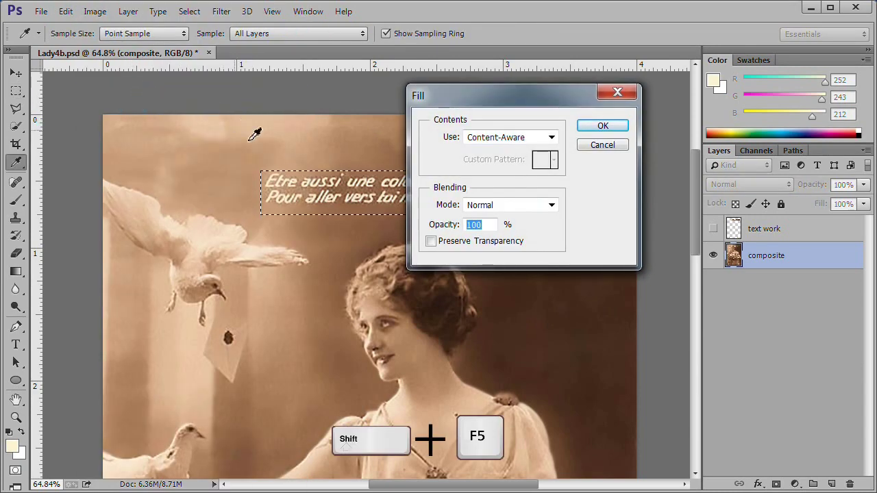
left_click(602, 129)
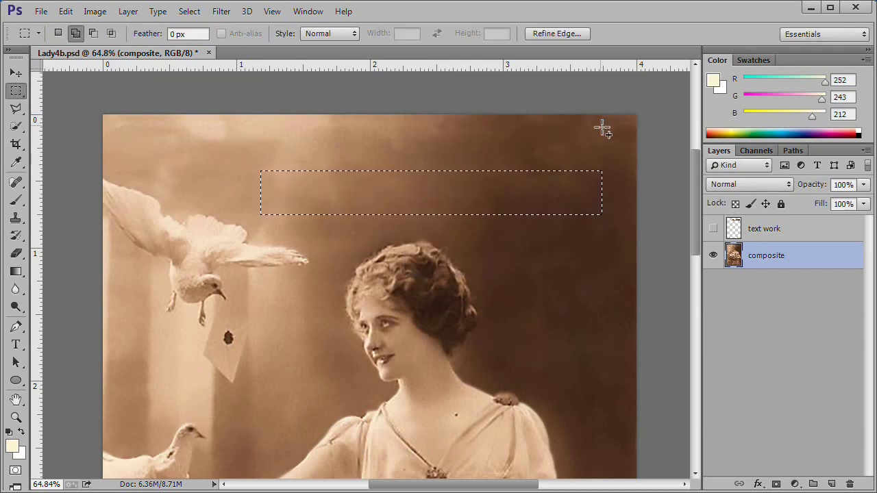
key("ctrl+d")
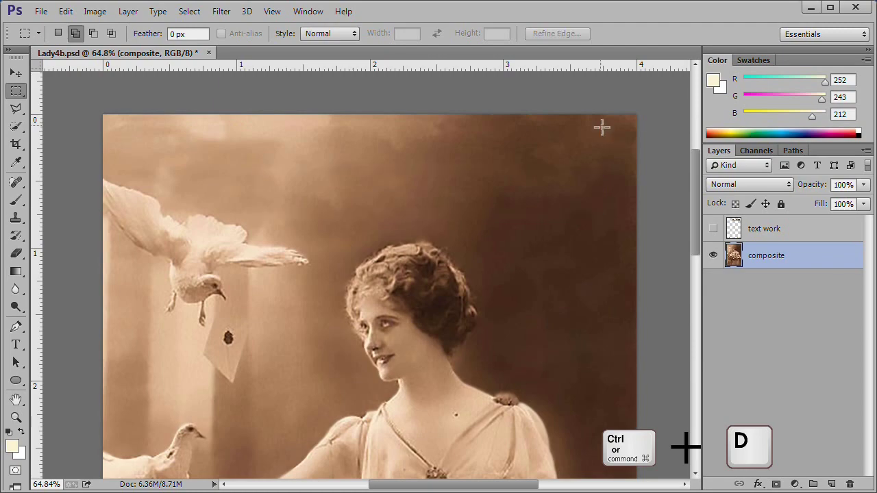
mouse_move(692, 163)
left_mouse_down()
mouse_move(706, 315)
mouse_move(714, 197)
left_mouse_up()
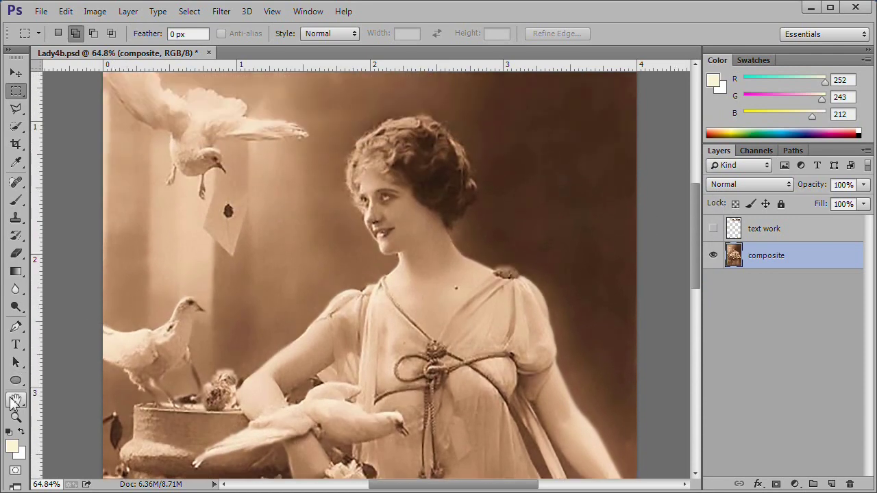
- Heal the mottling above the woman's head with the Content-Aware Spot Healing Brush
double_click(15, 400)
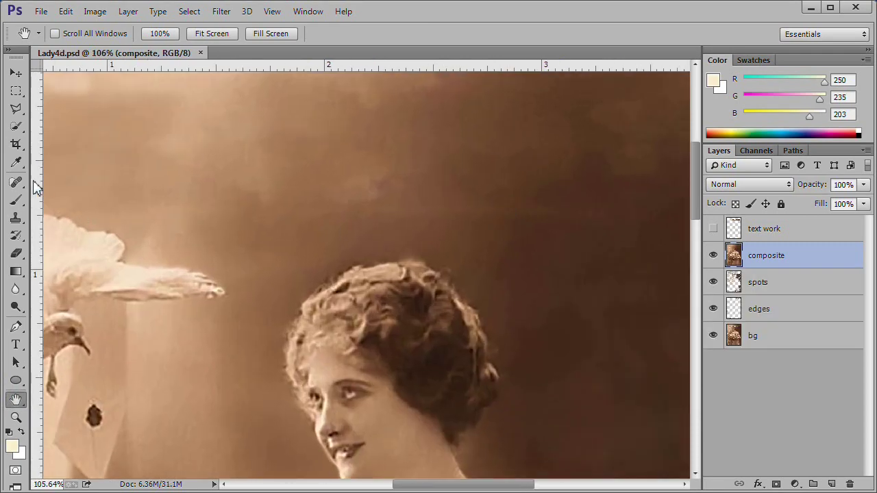
left_click(15, 182)
left_click_drag(402, 182, 353, 205)
left_click_drag(539, 221, 402, 212)
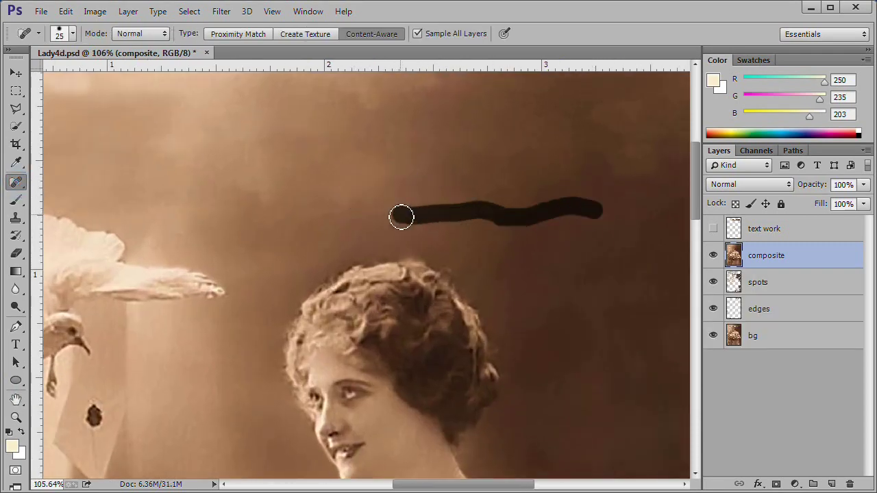
left_click_drag(619, 193, 593, 102)
- Heal the dark patches in the upper-right and upper background, above the flying dove
scroll(609, 207, "up", 2)
scroll(609, 208, "right", 5)
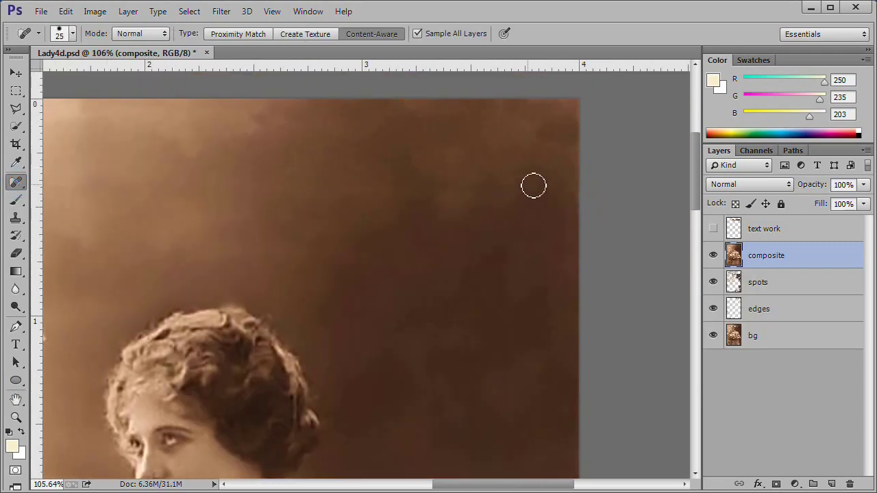
mouse_move(532, 185)
left_mouse_down()
mouse_move(459, 176)
mouse_move(505, 143)
mouse_move(466, 174)
left_mouse_up()
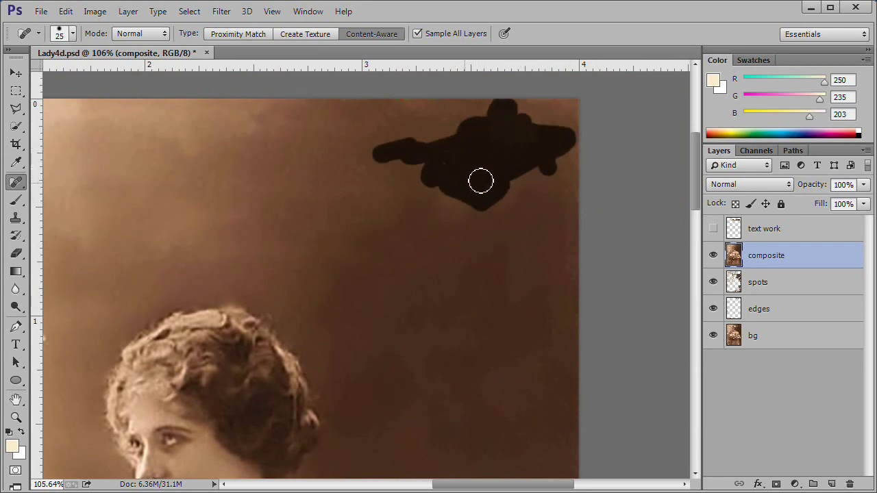
mouse_move(265, 117)
left_mouse_down()
mouse_move(186, 137)
mouse_move(206, 172)
left_mouse_up()
left_click_drag(196, 141, 160, 149)
mouse_move(242, 186)
left_mouse_down()
mouse_move(338, 162)
mouse_move(550, 192)
left_mouse_up()
left_click_drag(333, 202, 377, 188)
left_click_drag(218, 173, 193, 208)
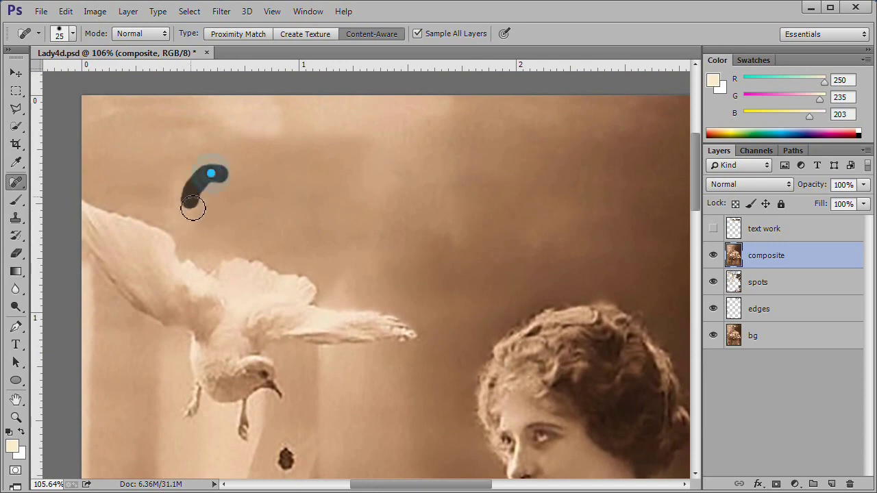
mouse_move(319, 111)
left_mouse_down()
mouse_move(244, 108)
mouse_move(249, 118)
left_mouse_up()
- Heal spots left of her head, the top-left corner, the top edge and top-right background
scroll(461, 180, "down", 2)
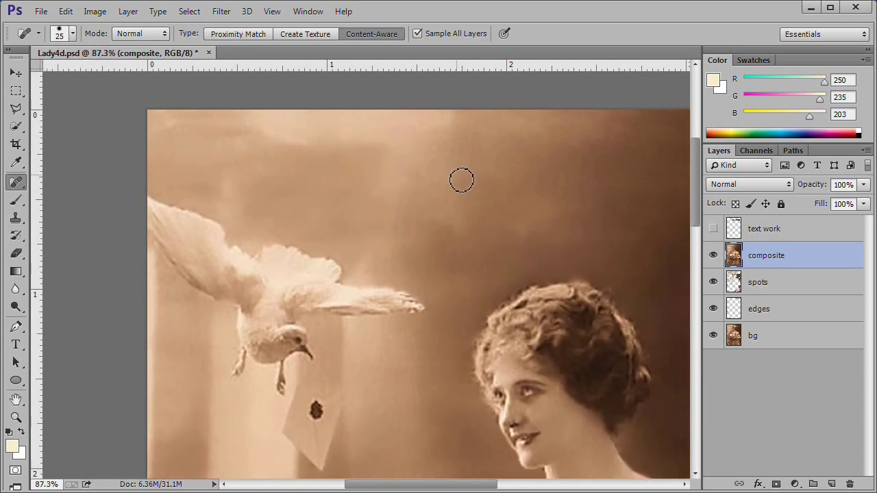
scroll(462, 180, "down", 2)
scroll(418, 161, "up", 4)
scroll(456, 174, "down", 2)
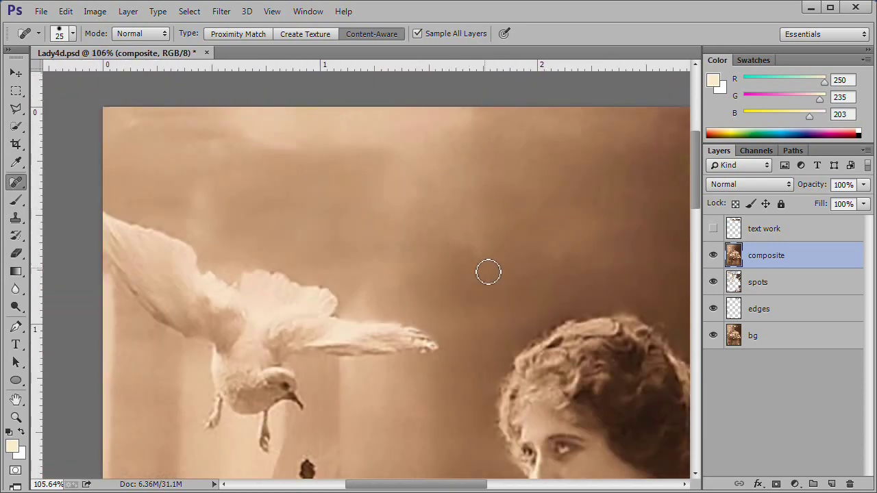
scroll(488, 273, "down", 3)
left_click_drag(639, 270, 405, 171)
scroll(349, 159, "up", 1)
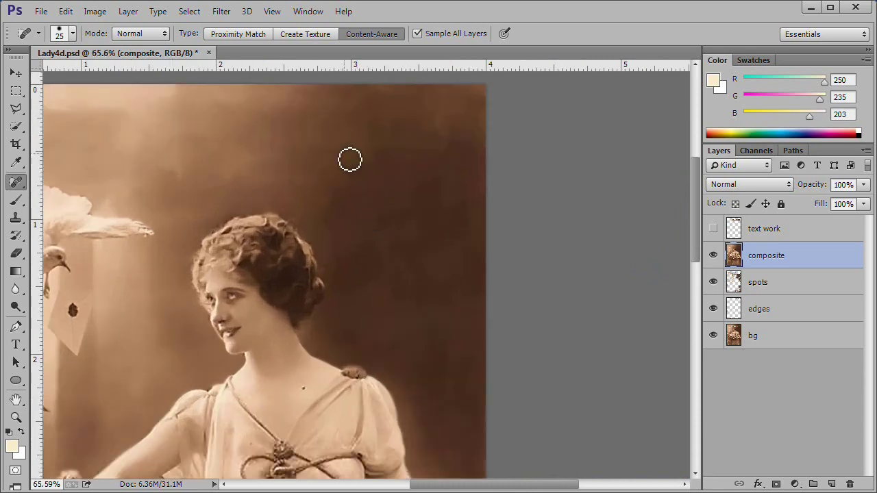
left_click_drag(165, 170, 195, 176)
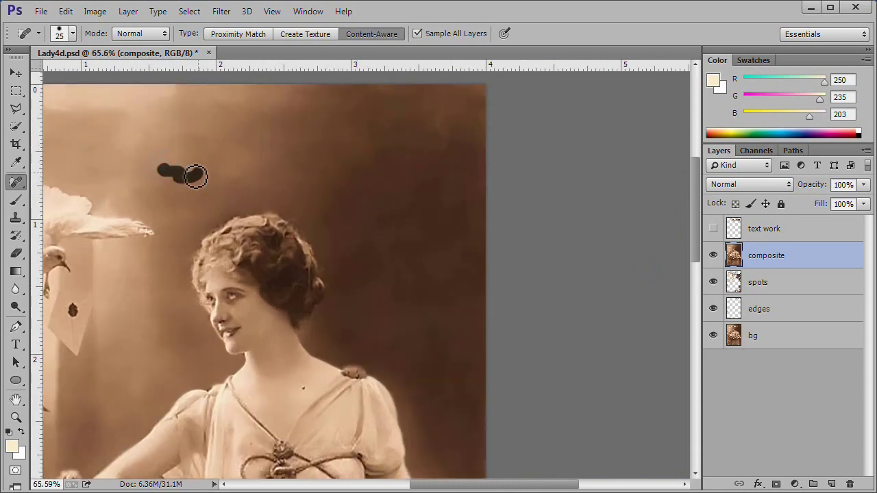
scroll(401, 308, "down", 1)
scroll(402, 307, "up", 2)
left_click_drag(434, 107, 503, 68)
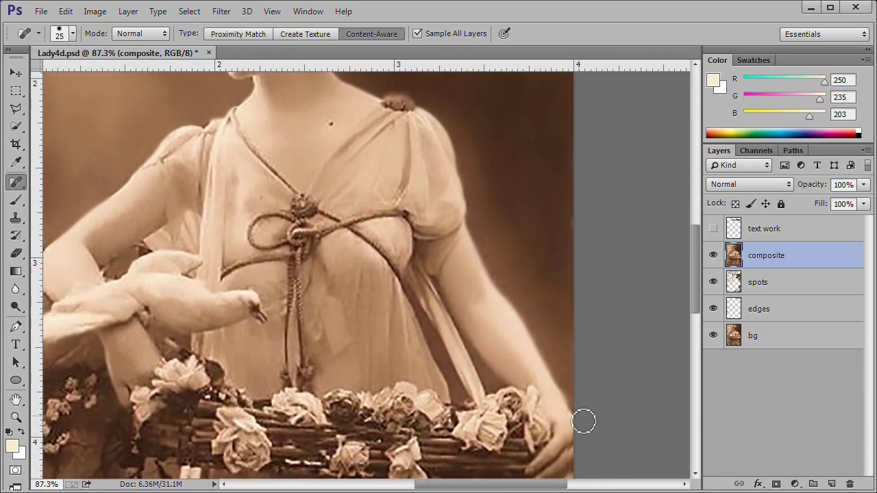
scroll(584, 422, "up", 5)
left_click_drag(475, 219, 348, 343)
left_click_drag(89, 157, 231, 146)
scroll(400, 182, "down", 1)
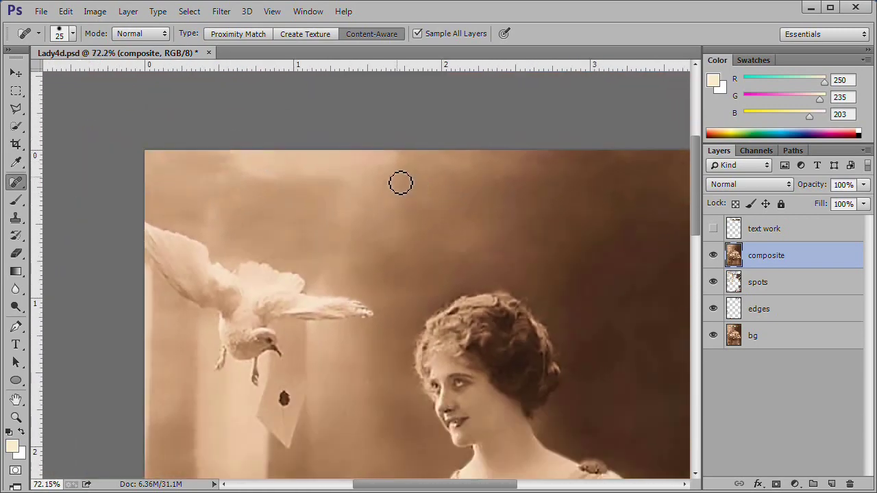
left_click_drag(468, 243, 468, 237)
scroll(531, 195, "down", 2)
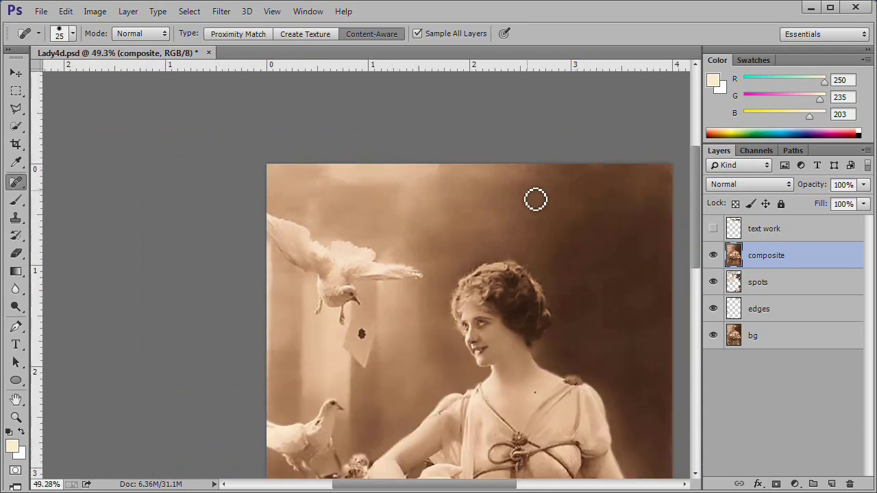
left_click_drag(627, 192, 646, 215)
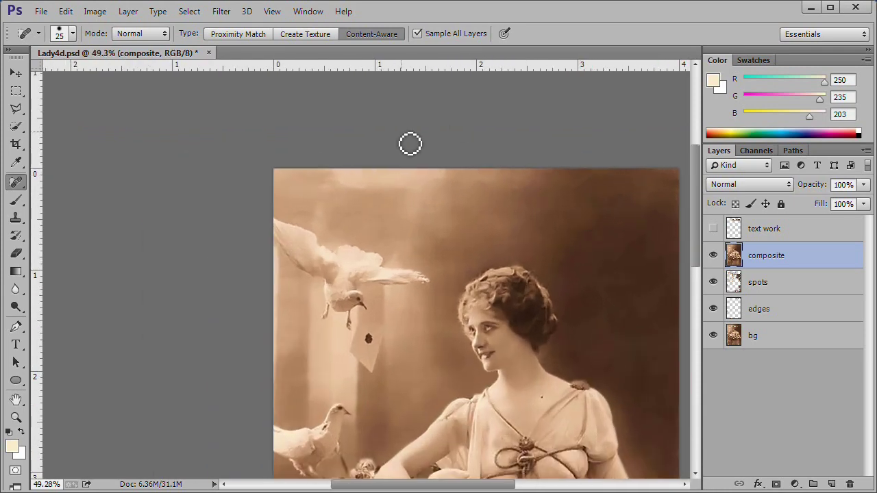
double_click(16, 400)
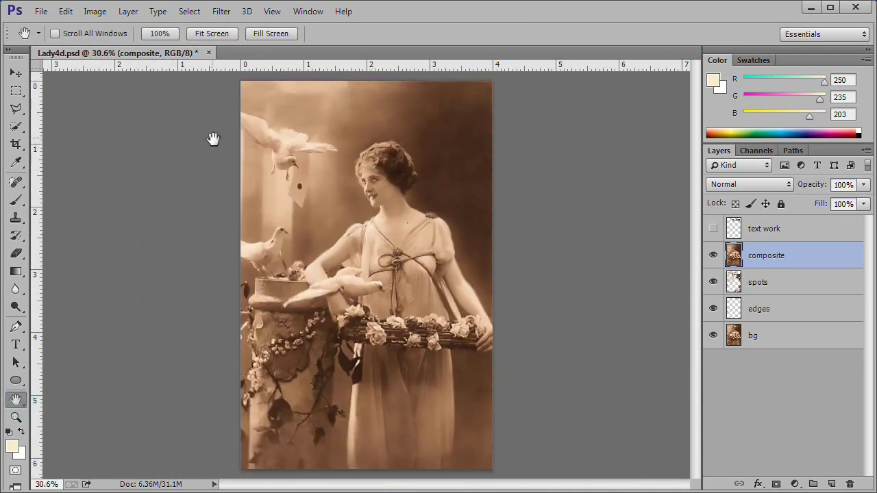
- Convert composite to a smart object and apply Reduce Noise at strength 10
right_click(781, 256)
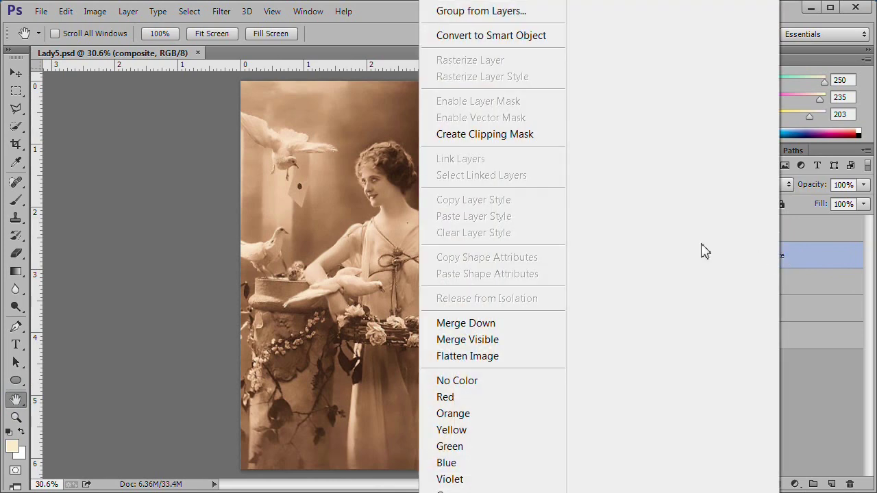
left_click(510, 38)
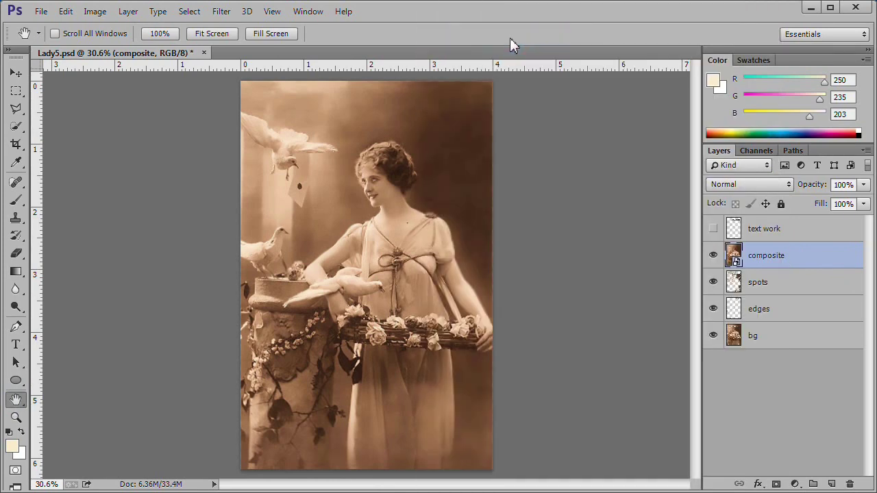
left_click(218, 14)
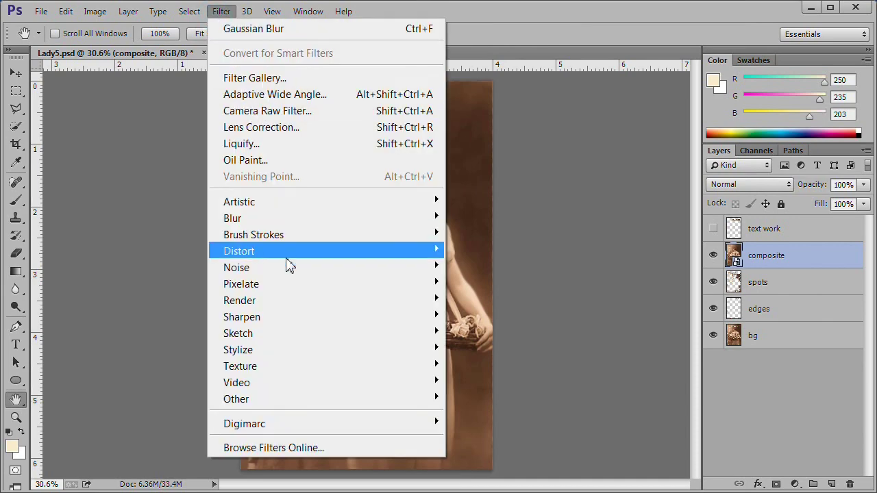
mouse_move(236, 268)
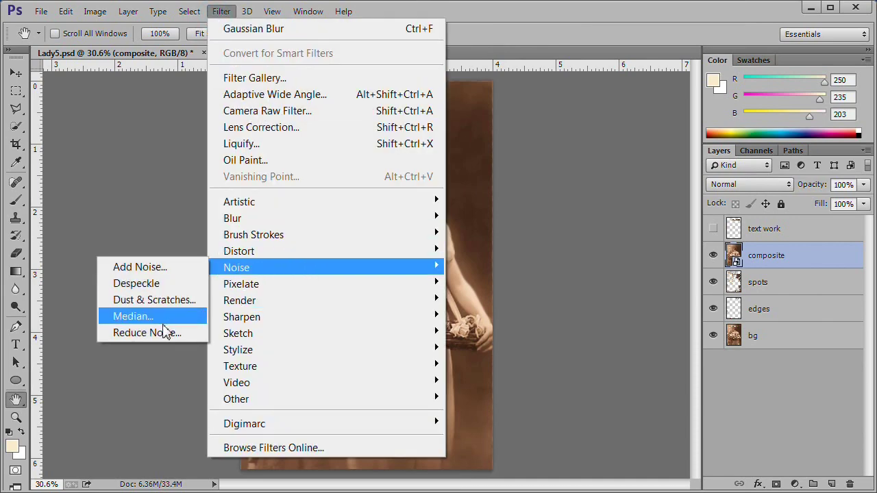
left_click(159, 332)
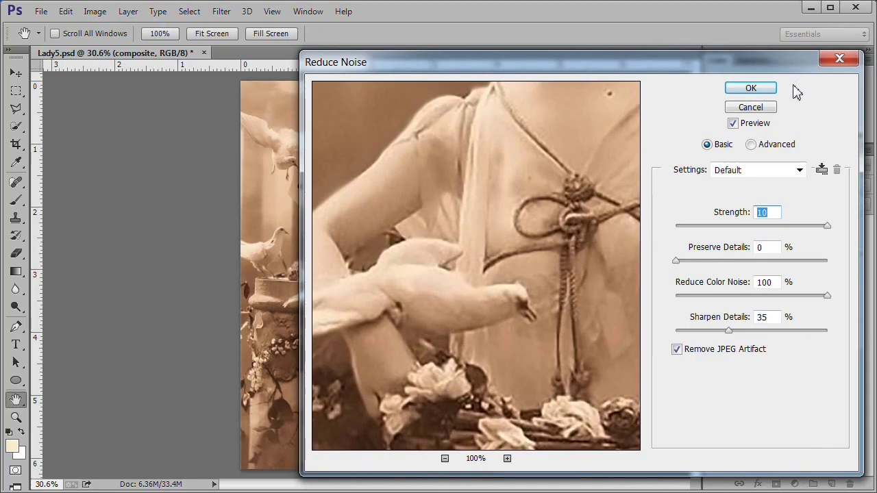
left_click(751, 89)
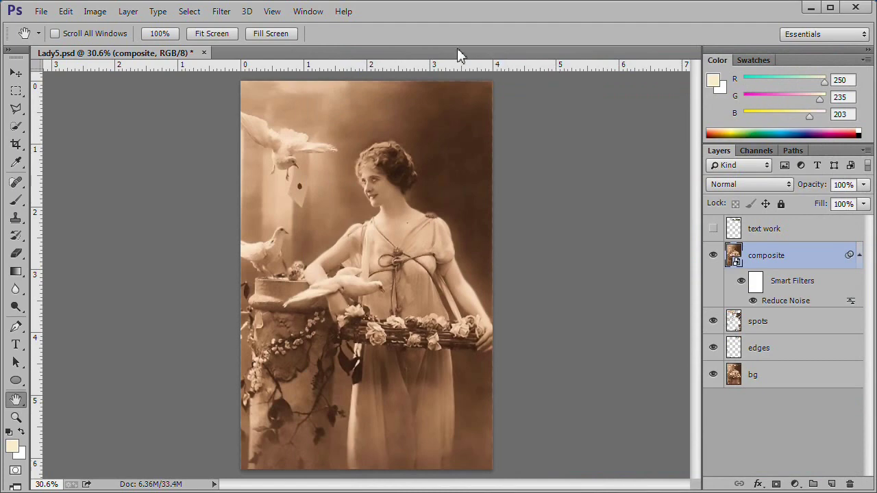
- Apply a Median smart filter to the composite layer
left_click(222, 12)
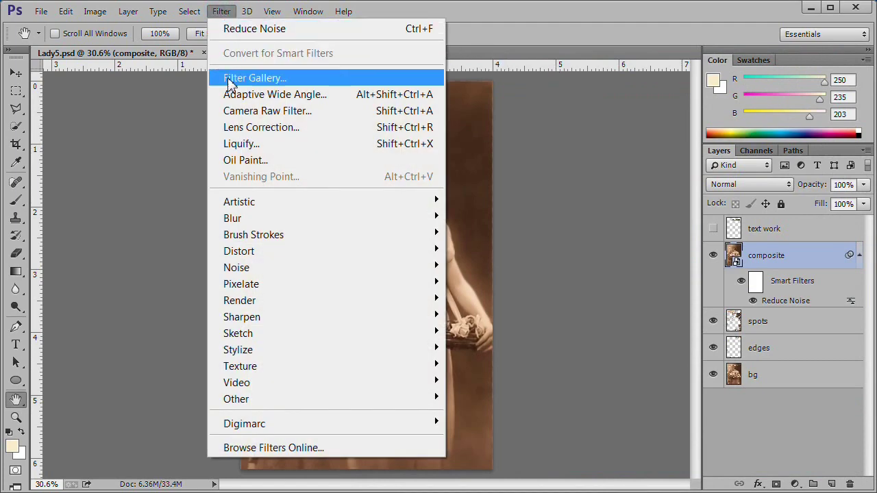
left_click(264, 267)
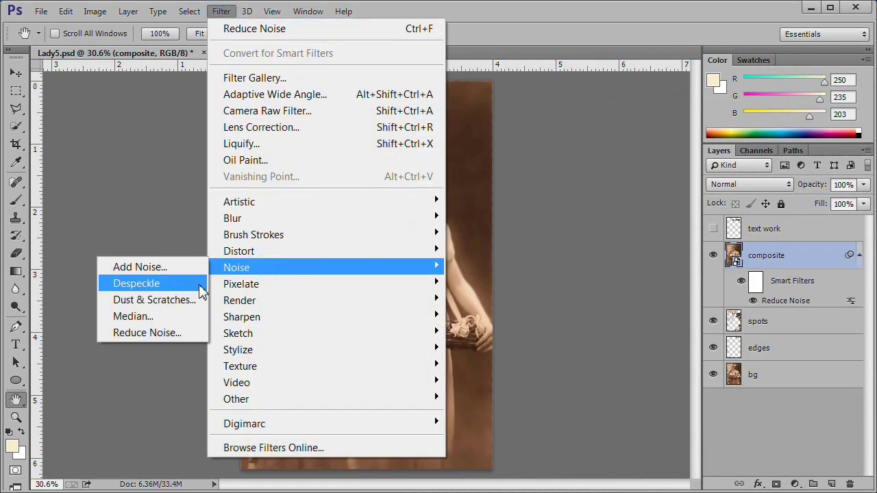
left_click(175, 317)
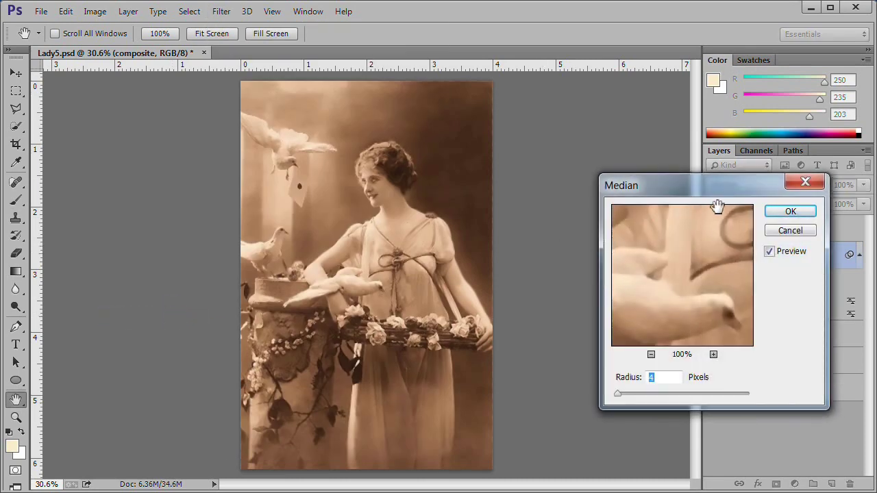
left_click(791, 213)
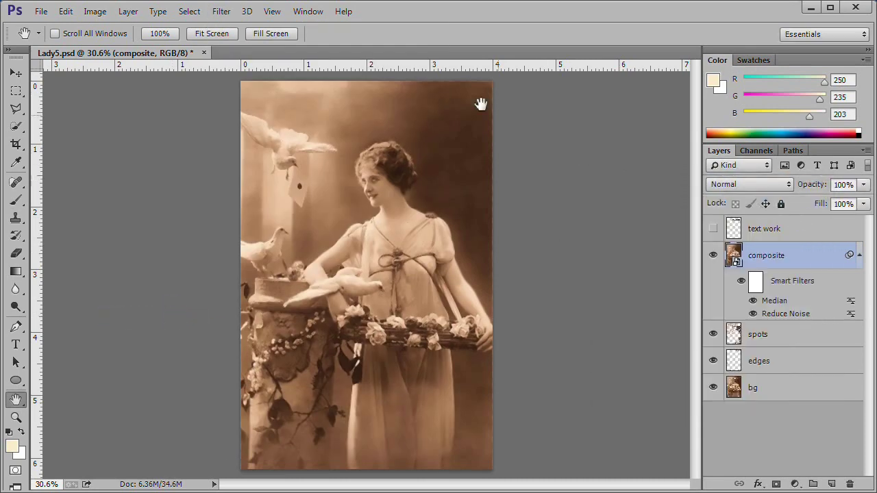
- Add a 0.3-pixel Gaussian Blur smart filter to the composite layer
left_click(221, 12)
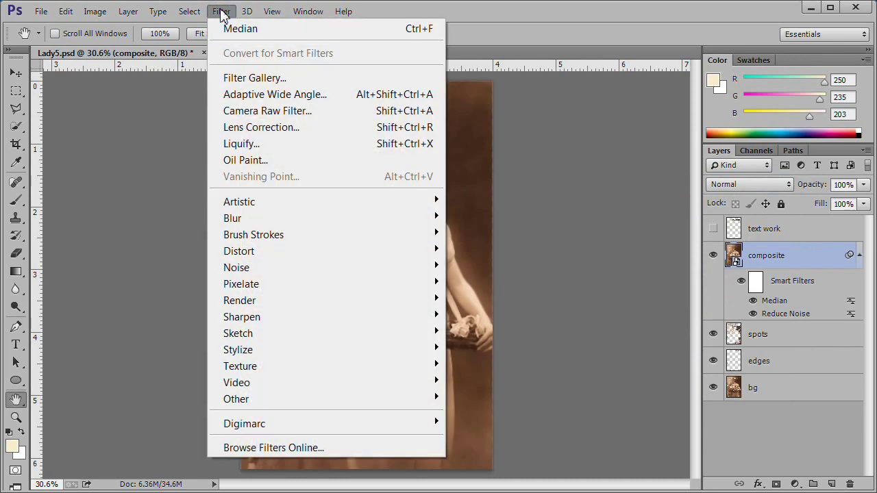
mouse_move(232, 217)
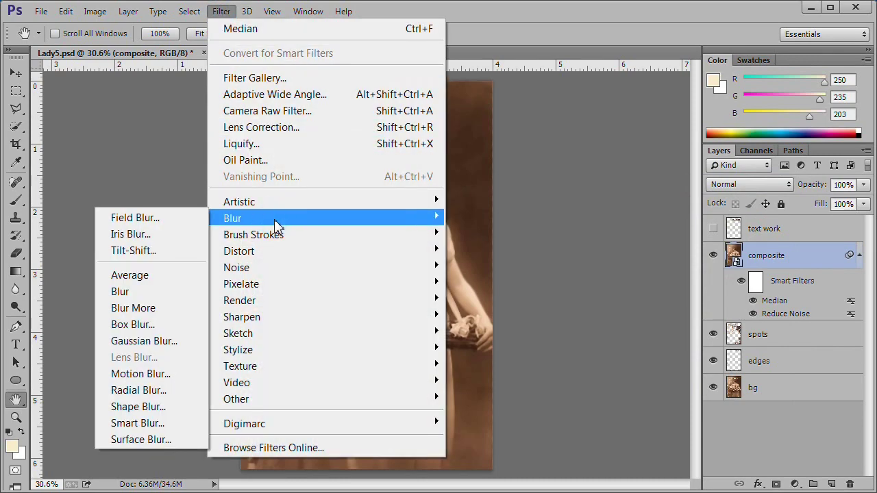
left_click(165, 349)
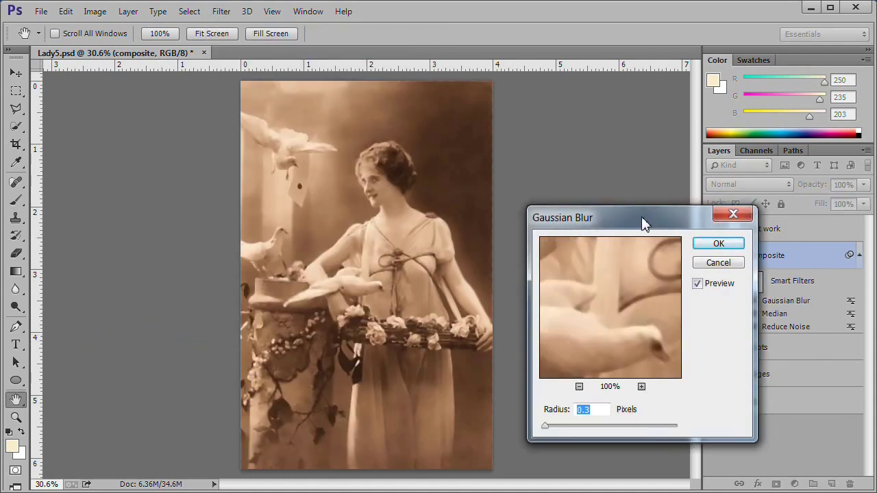
left_click(718, 245)
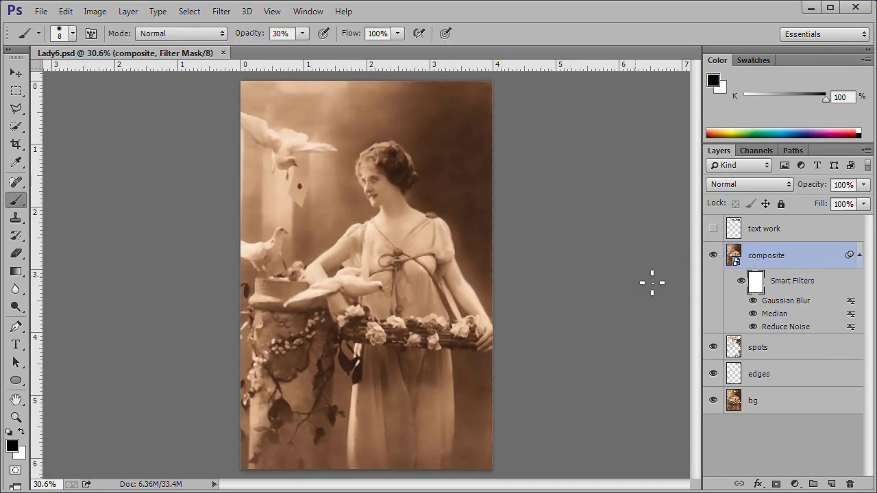
- On the Smart Filters mask, paint sharp detail back into both of the woman's eyes
left_click(760, 286)
scroll(503, 235, "up", 1)
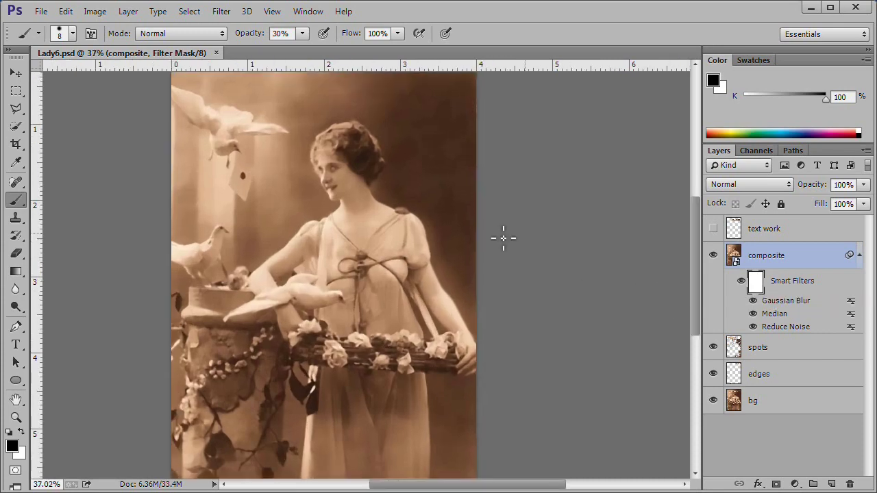
scroll(157, 215, "up", 1)
scroll(157, 190, "up", 1)
scroll(207, 197, "up", 1)
scroll(207, 197, "up", 1)
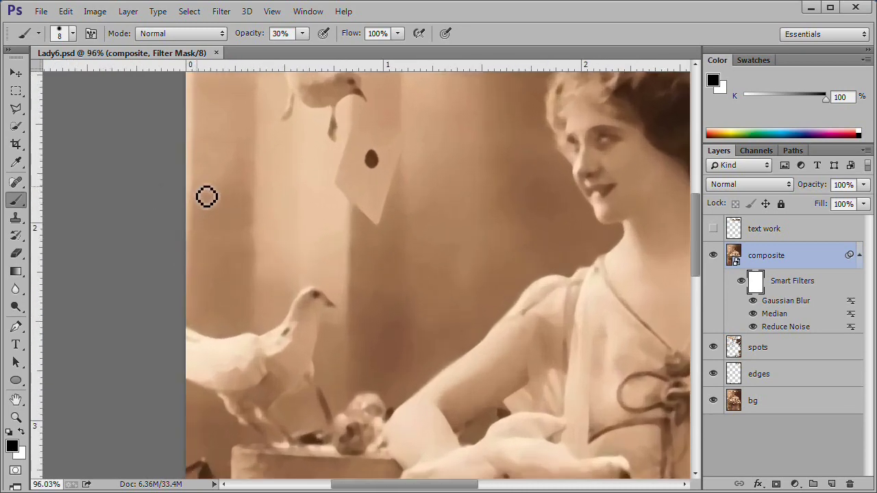
scroll(590, 171, "up", 1)
scroll(616, 144, "up", 2)
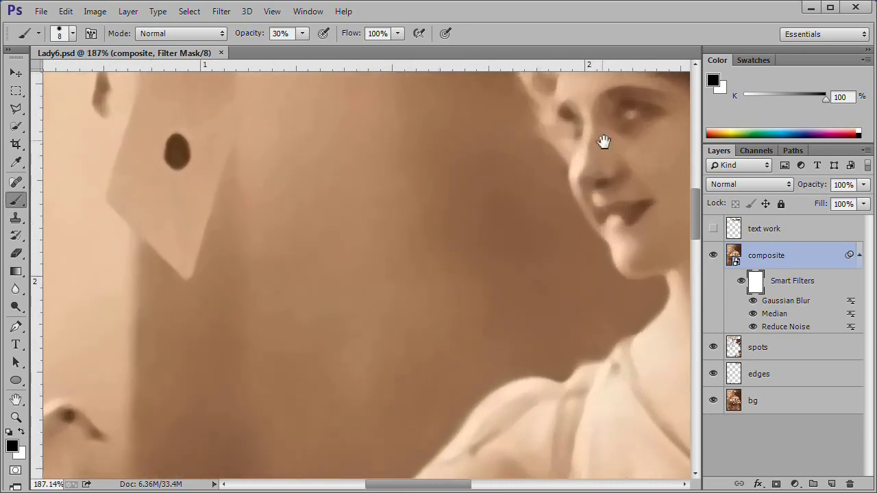
left_click_drag(603, 141, 463, 254)
scroll(438, 270, "up", 1)
scroll(430, 284, "up", 1)
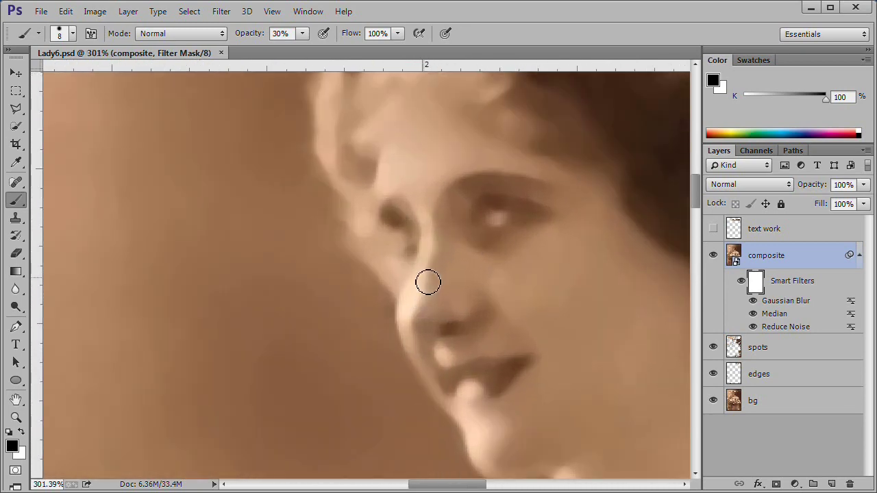
scroll(445, 271, "up", 1)
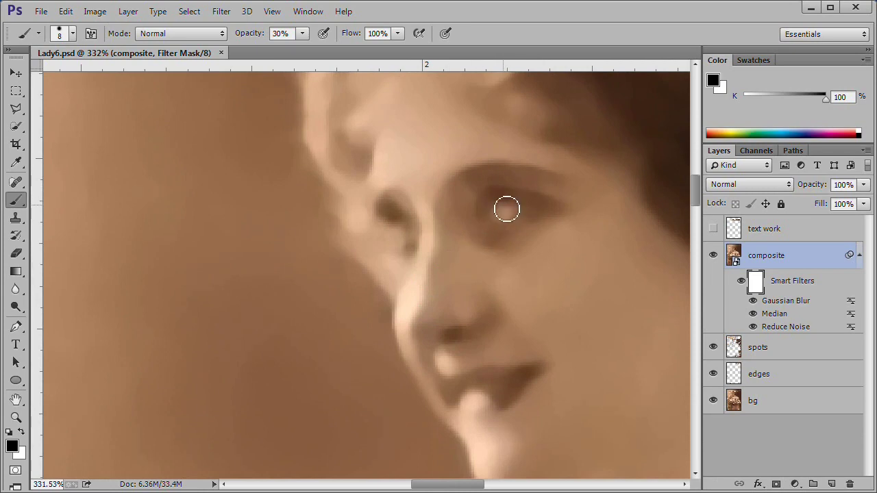
left_click_drag(511, 204, 506, 208)
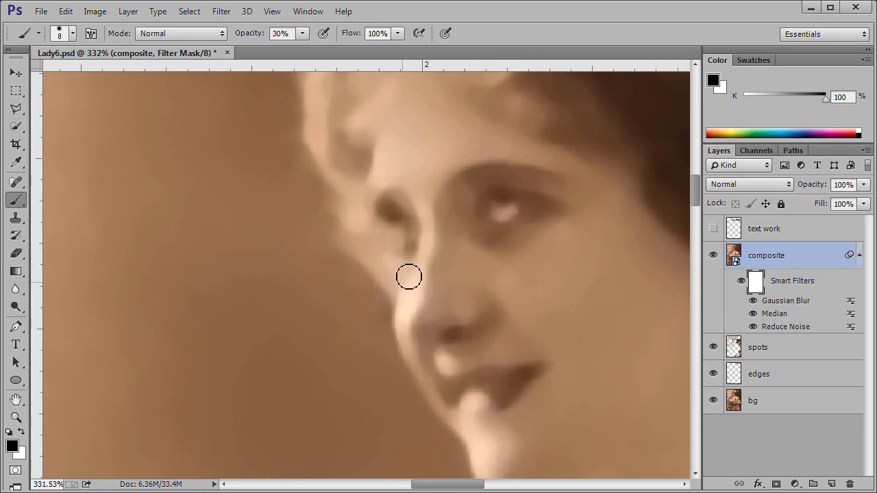
left_click_drag(399, 232, 395, 224)
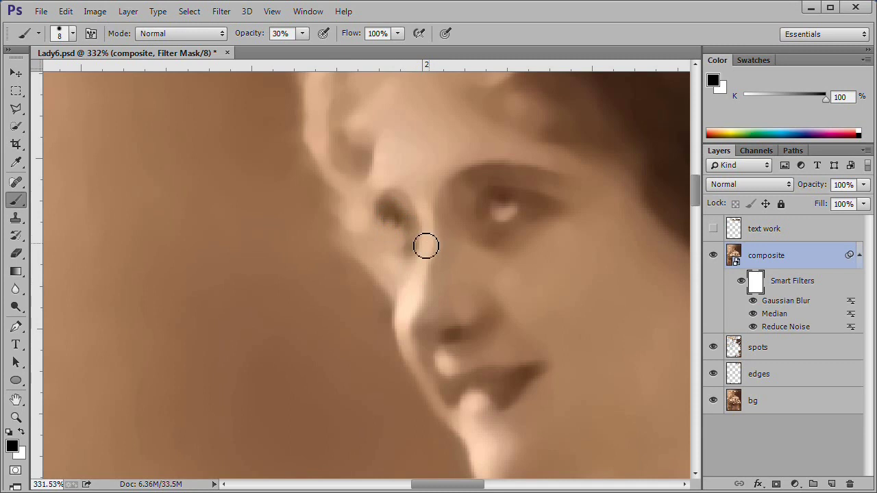
left_click_drag(394, 219, 391, 223)
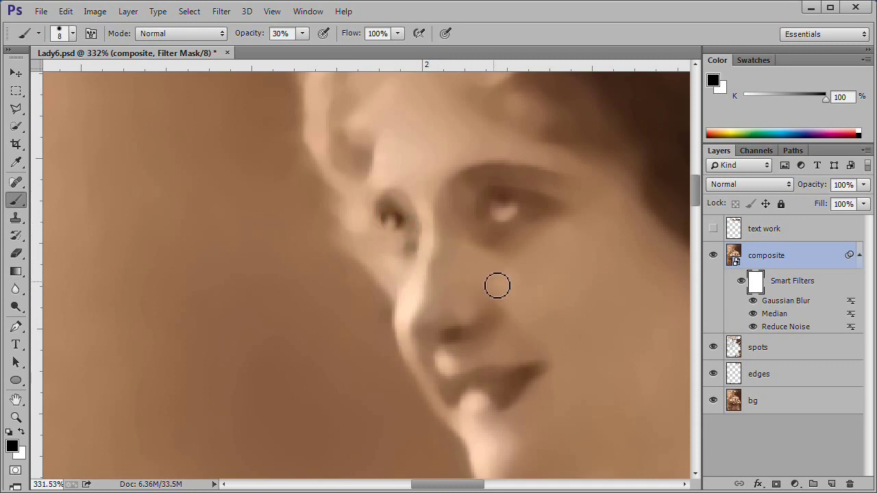
- Restore definition at the nose tip, the lips and near the right eye through the mask
scroll(503, 284, "down", 1)
scroll(505, 284, "down", 1)
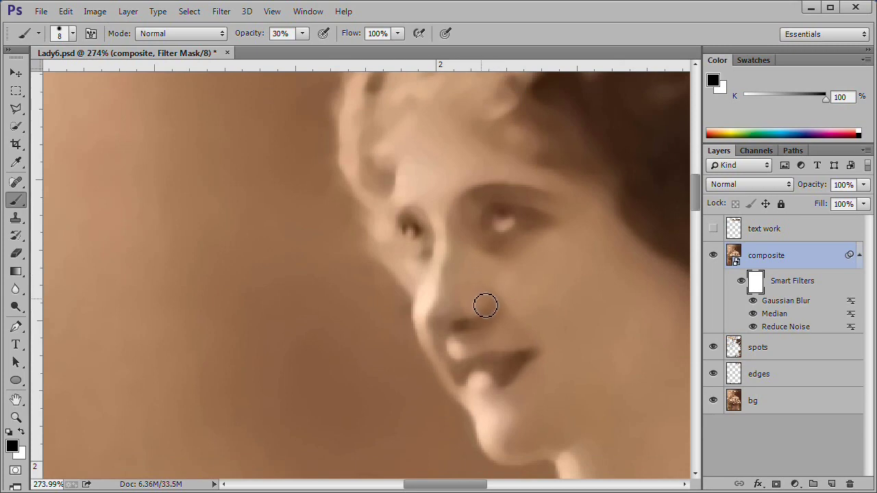
left_click(492, 296)
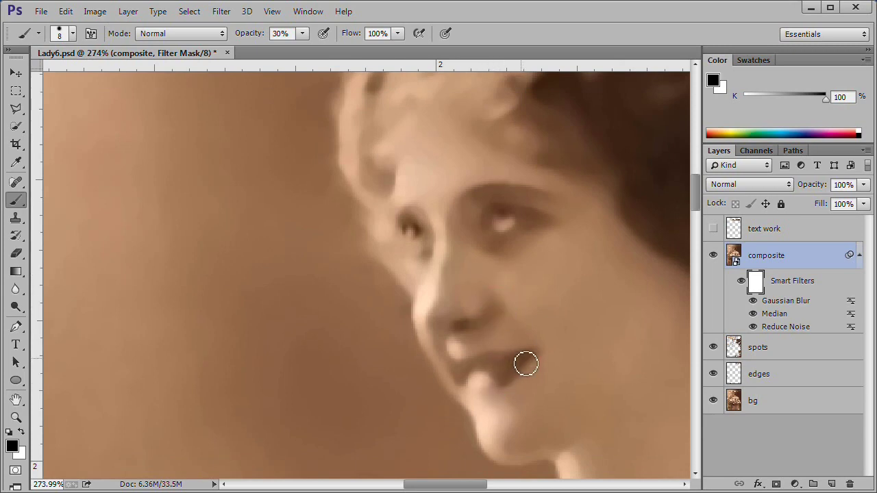
left_click_drag(509, 363, 479, 370)
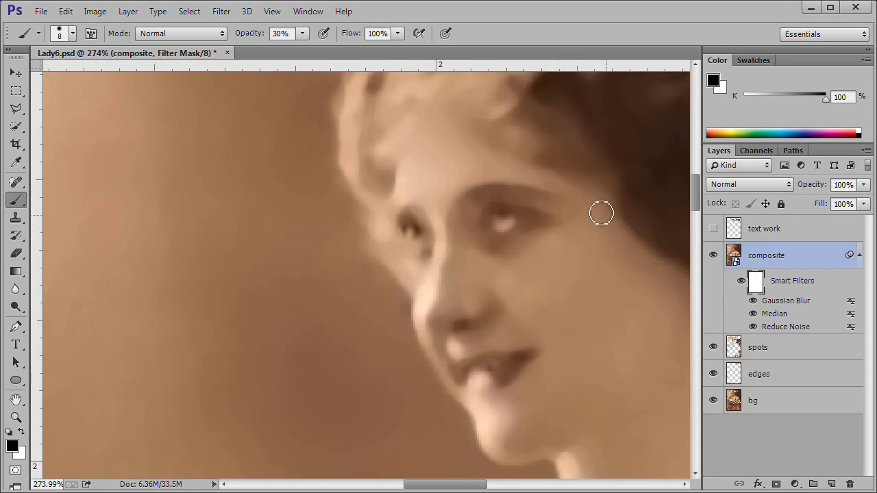
left_click(550, 193)
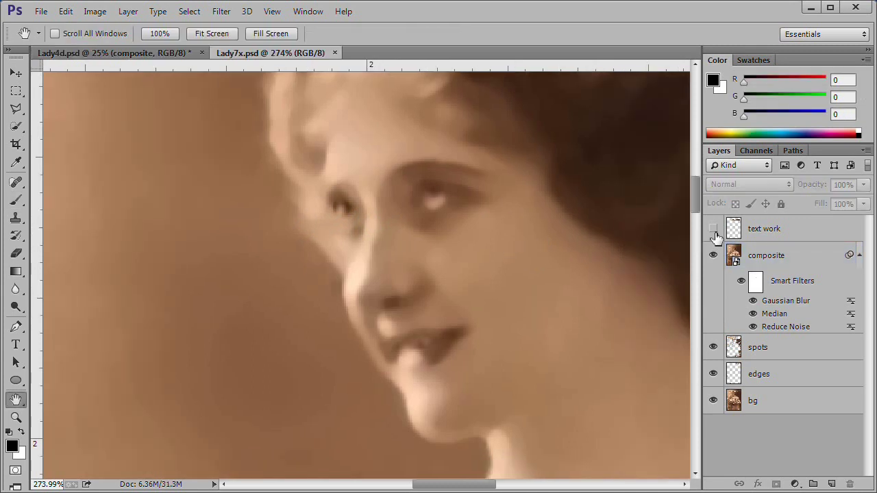
- Show text work again and add a black-filled Layer 1 beneath it, then reselect text work
left_click(713, 228)
left_click(786, 234)
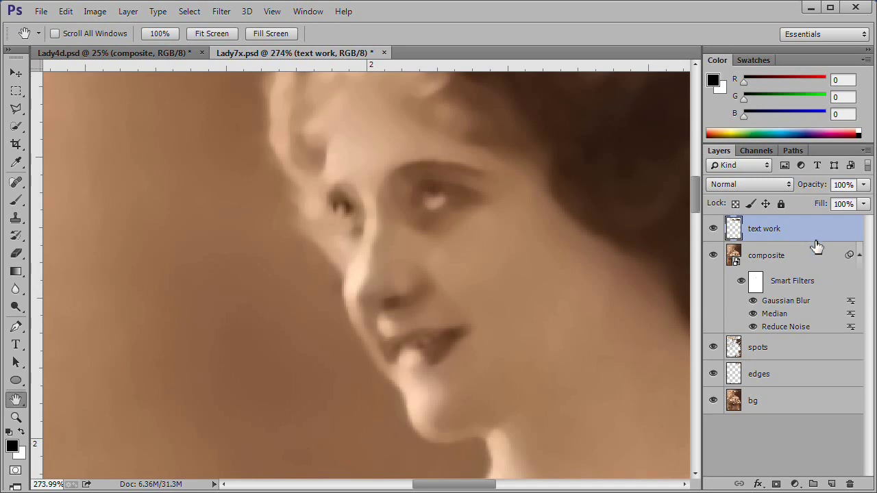
left_click(831, 484, "ctrl")
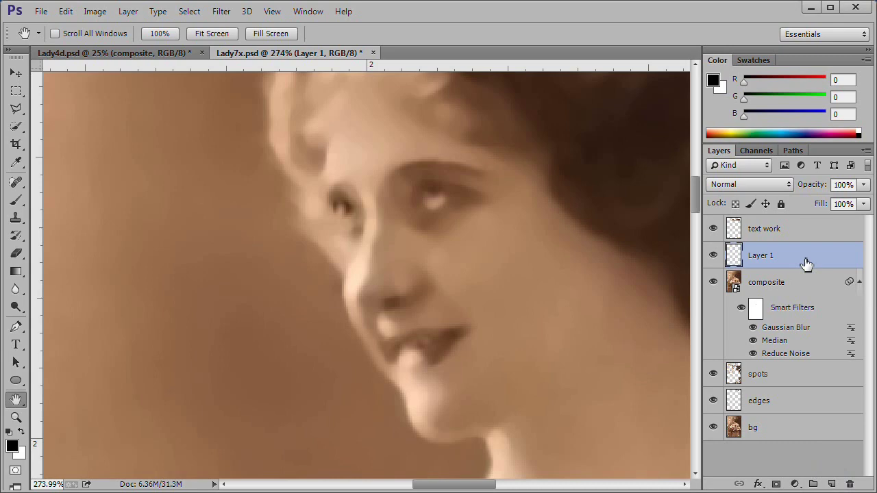
key("alt+BackSpace")
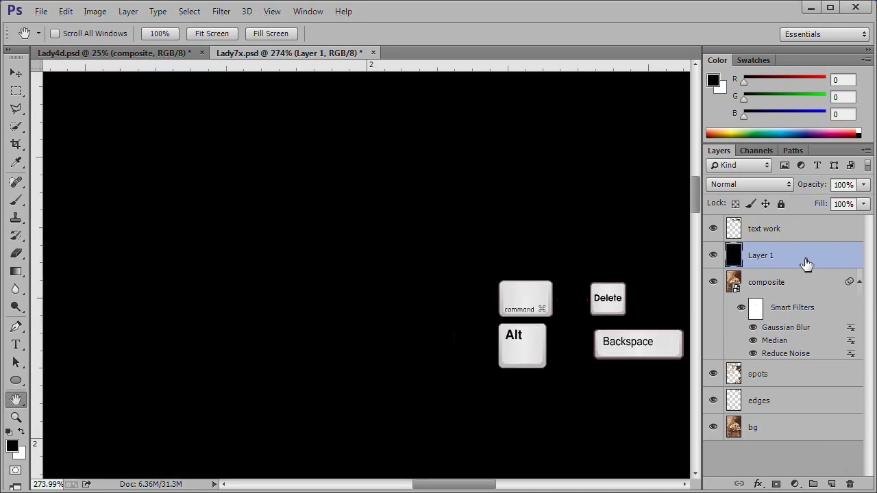
left_click(792, 228)
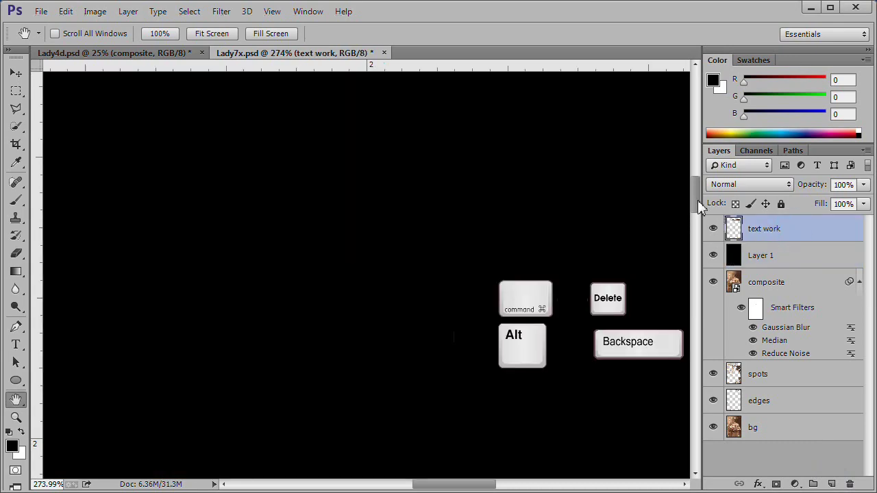
left_click_drag(698, 197, 699, 141)
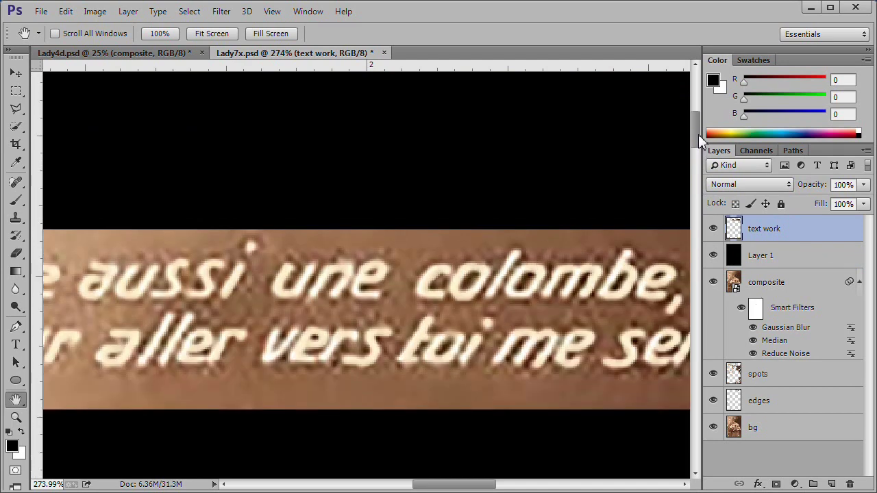
- Select the caption letters via Color Range Highlights (range 180) and copy them to Layer 2
left_click(190, 12)
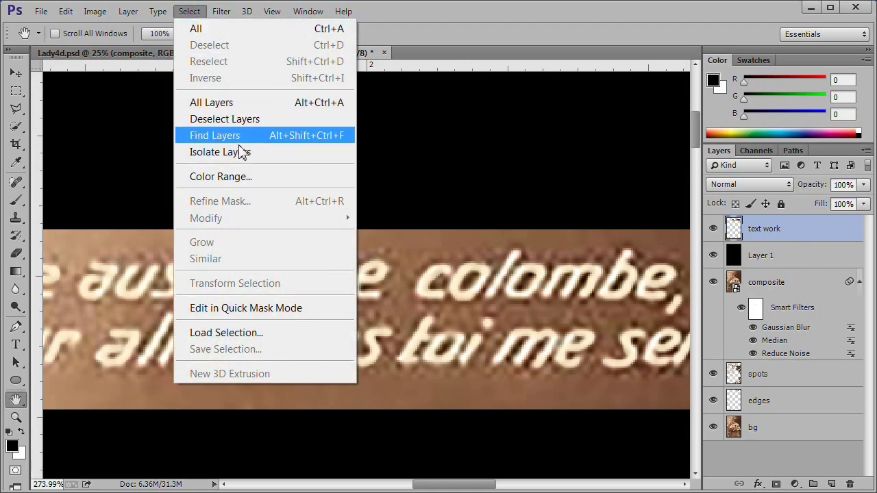
left_click(277, 180)
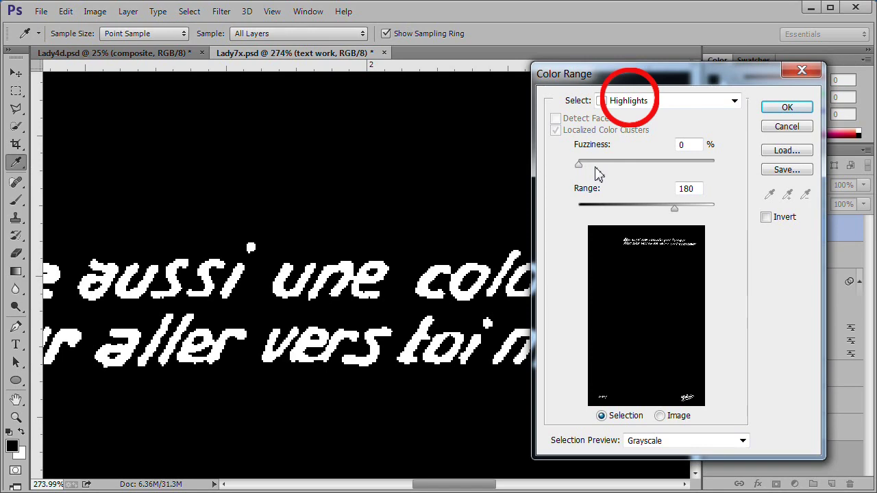
left_click(787, 109)
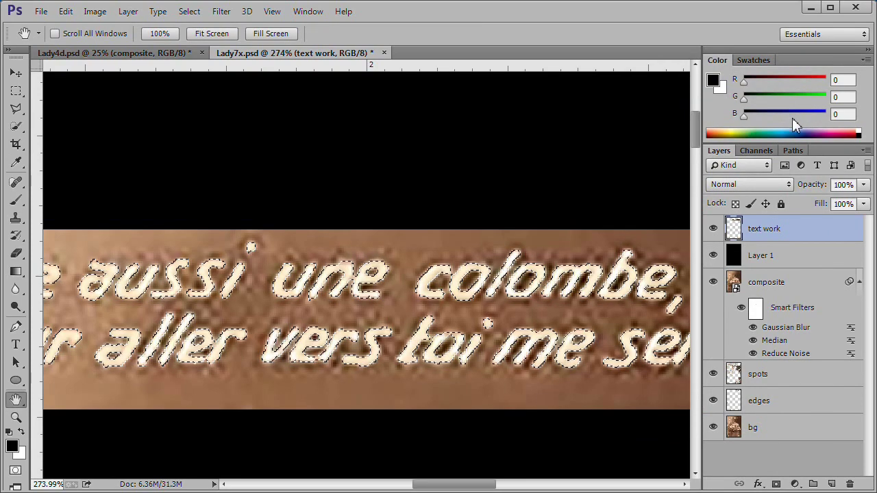
key("ctrl+j")
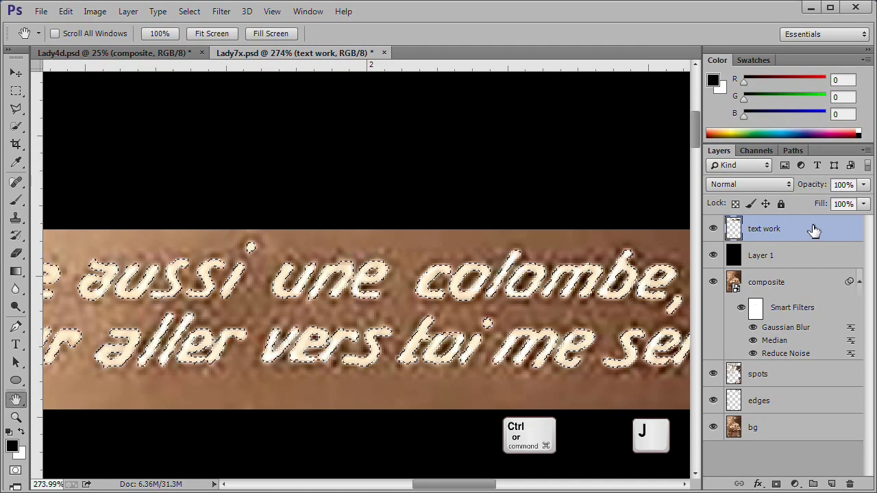
key("ctrl+j")
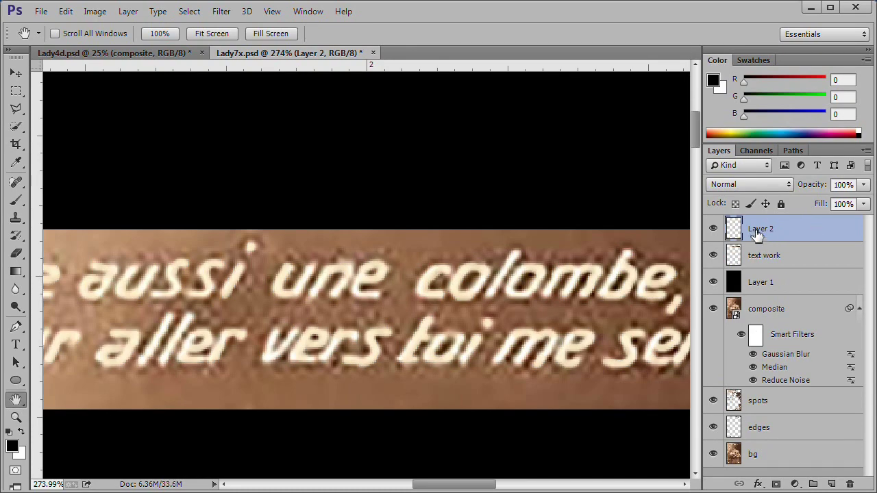
- Rename Layer 2 to 'text good', delete the text work layer, and reselect text good
double_click(759, 231)
type("text good")
key("Return")
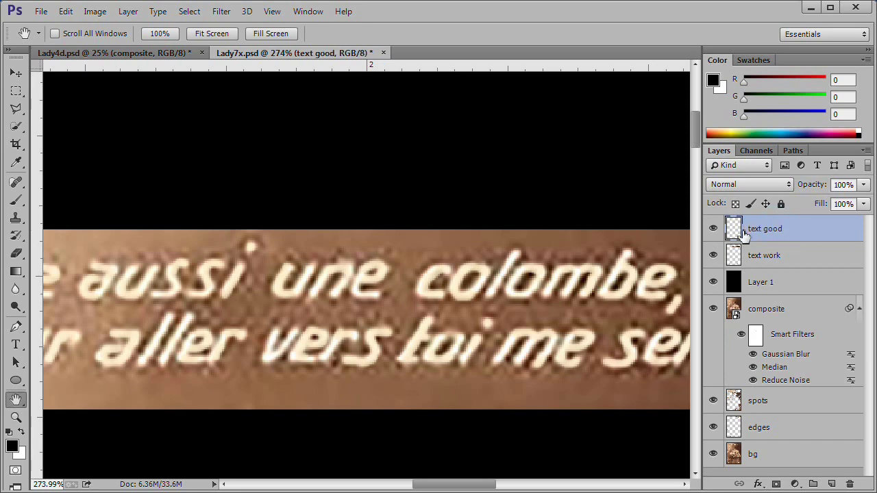
left_click(788, 257)
key("Delete")
key("Delete")
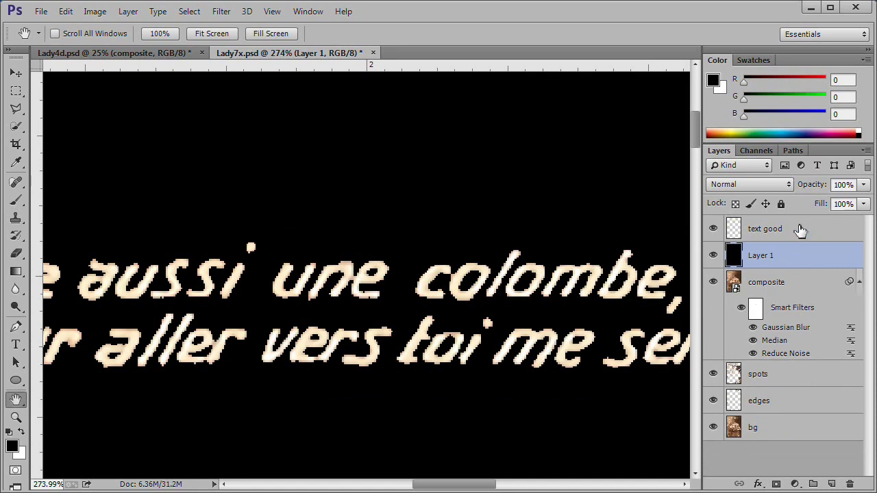
left_click(797, 233)
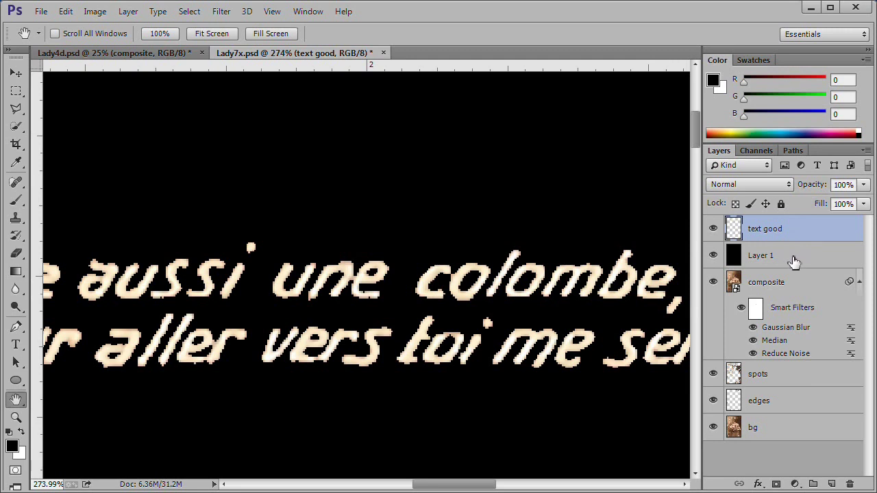
- Add a layer mask to text good and set up a small brush near the caption
left_click(776, 484)
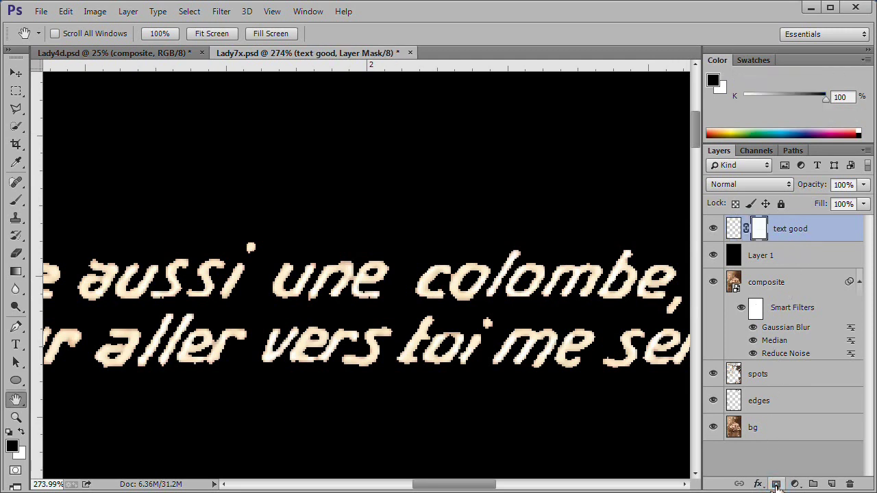
left_click(16, 199)
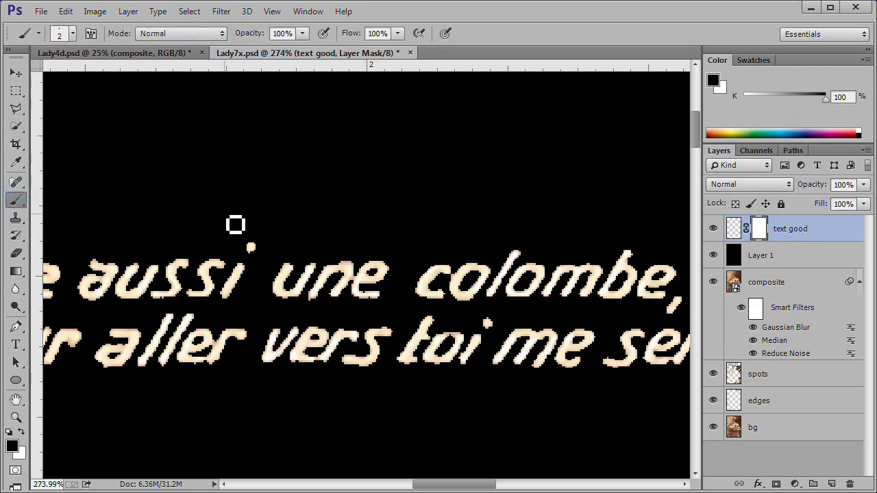
scroll(210, 213, "up", 1)
scroll(210, 210, "up", 2)
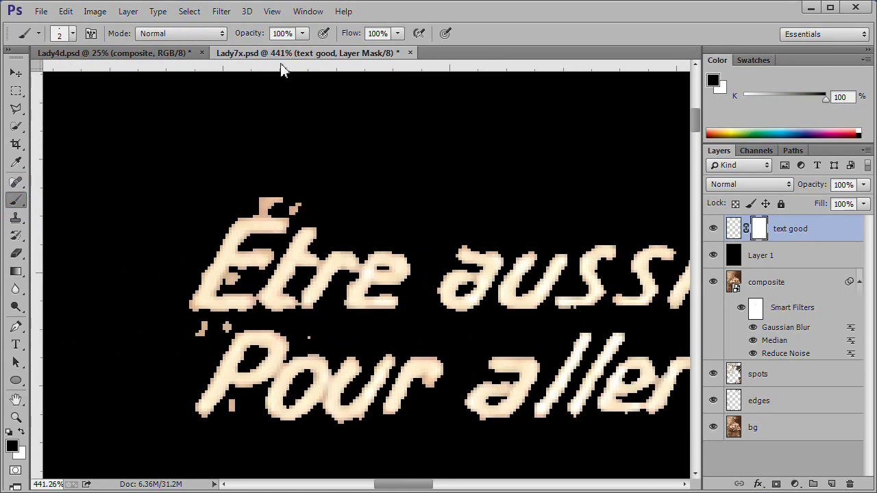
scroll(270, 223, "up", 1)
key("]")
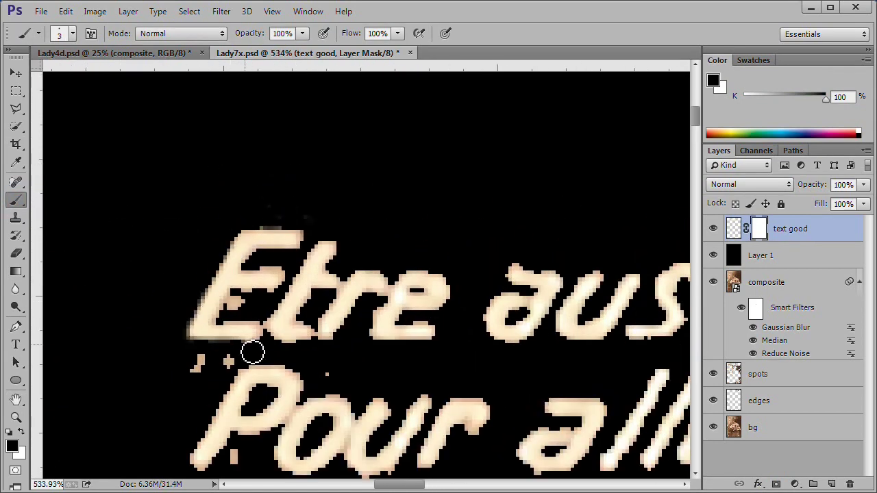
left_click_drag(240, 466, 188, 404)
key("bracketleft")
key("bracketleft")
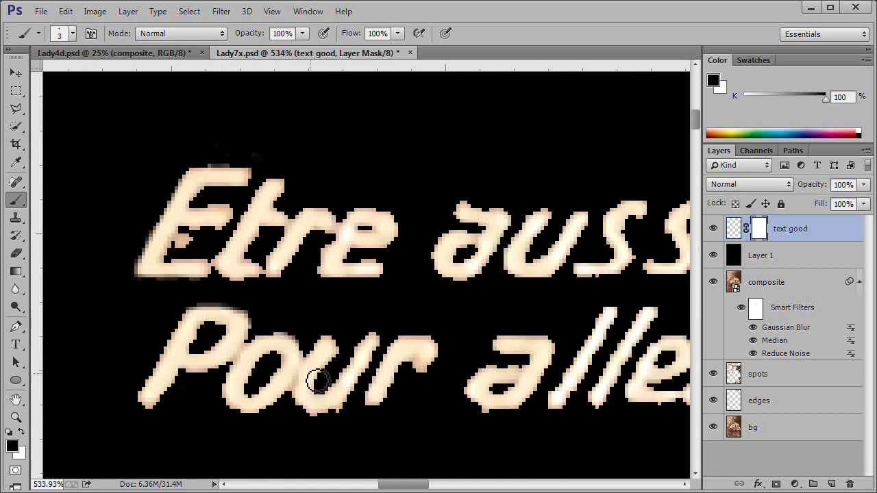
key("bracketright")
key("bracketright")
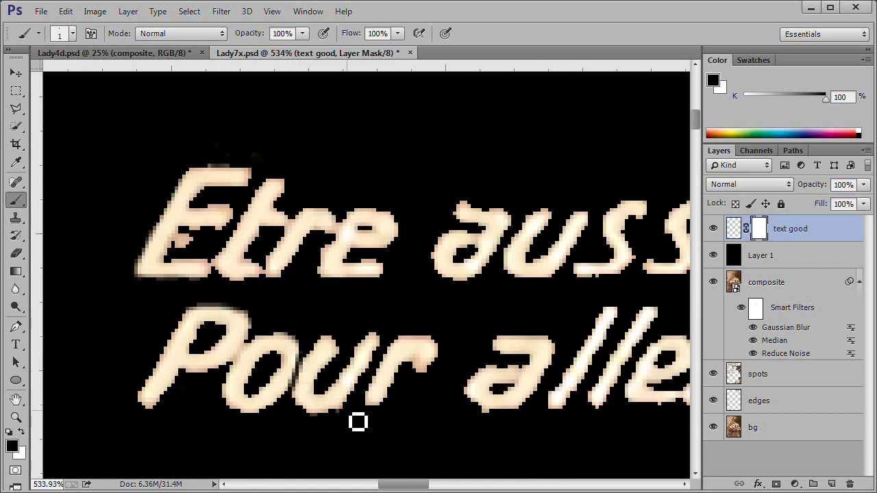
- Mask out the stray patch inside 'vers' and trim the fuzzy edges of the r and e
scroll(440, 205, "right", 2)
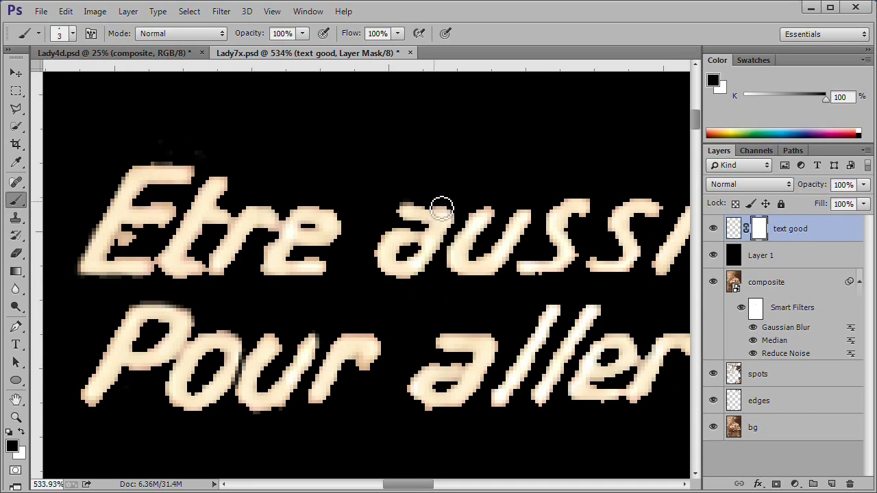
scroll(411, 342, "right", 5)
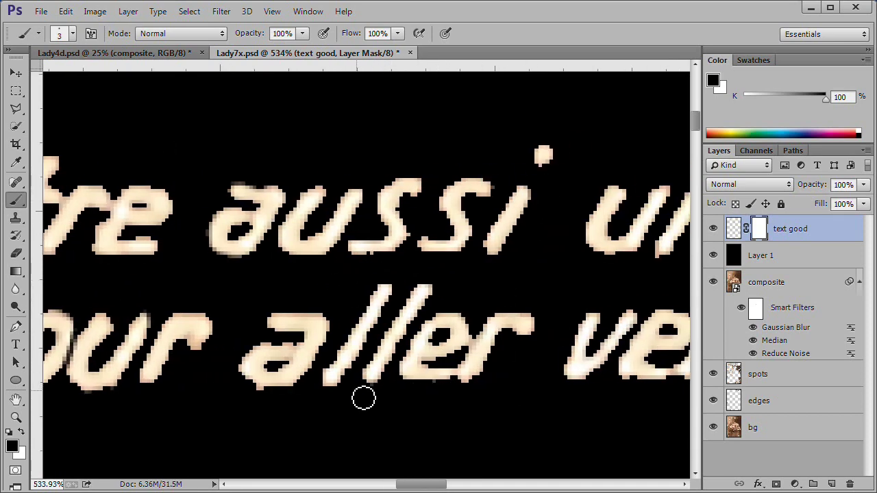
scroll(493, 356, "right", 5)
key("bracketleft")
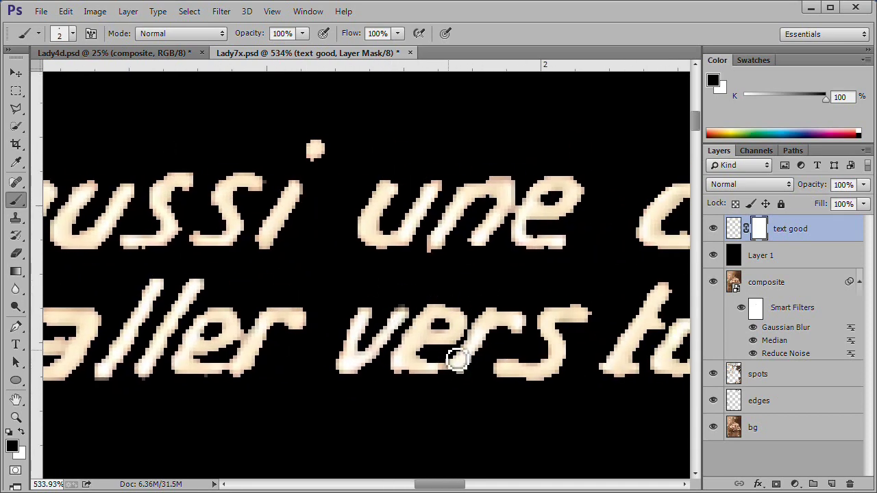
left_click(454, 370)
scroll(480, 343, "right", 3)
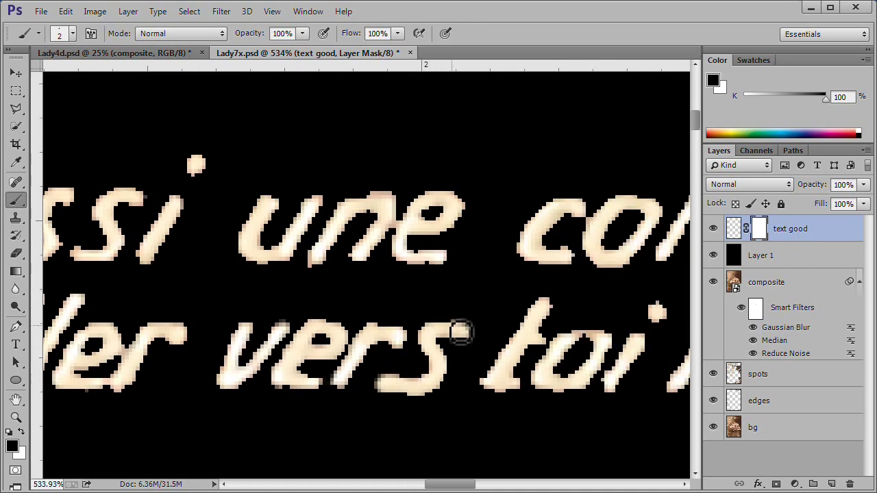
scroll(455, 260, "right", 3)
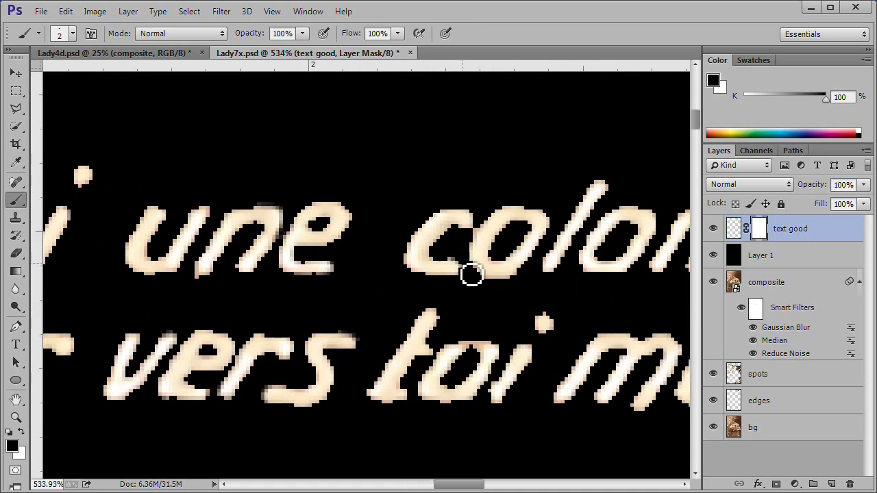
scroll(497, 297, "right", 5)
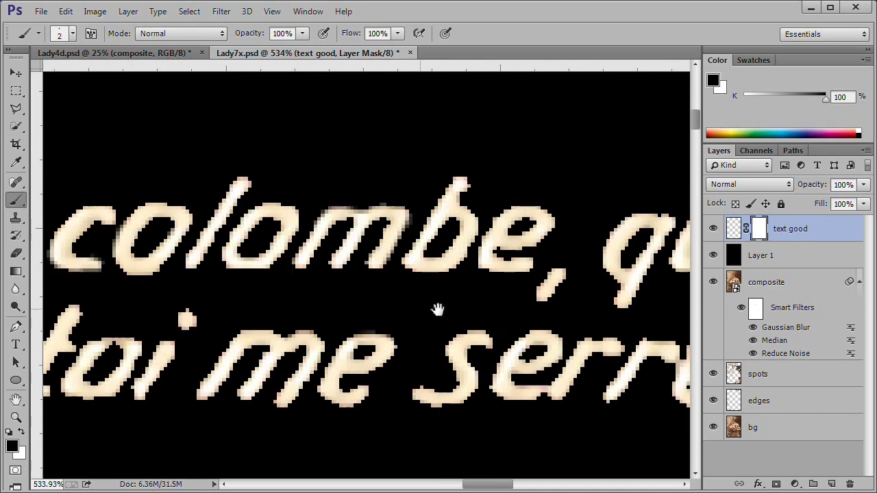
scroll(566, 344, "right", 5)
scroll(466, 295, "right", 5)
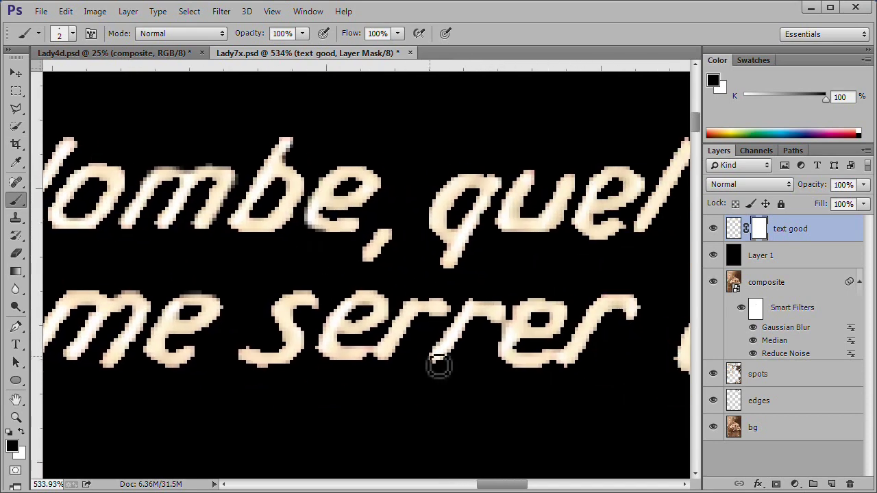
mouse_move(437, 329)
left_mouse_down()
mouse_move(503, 307)
mouse_move(509, 359)
mouse_move(523, 377)
mouse_move(571, 353)
mouse_move(558, 363)
left_mouse_up()
- Separate the o and e of 'coeur' on the mask
scroll(650, 311, "right", 10)
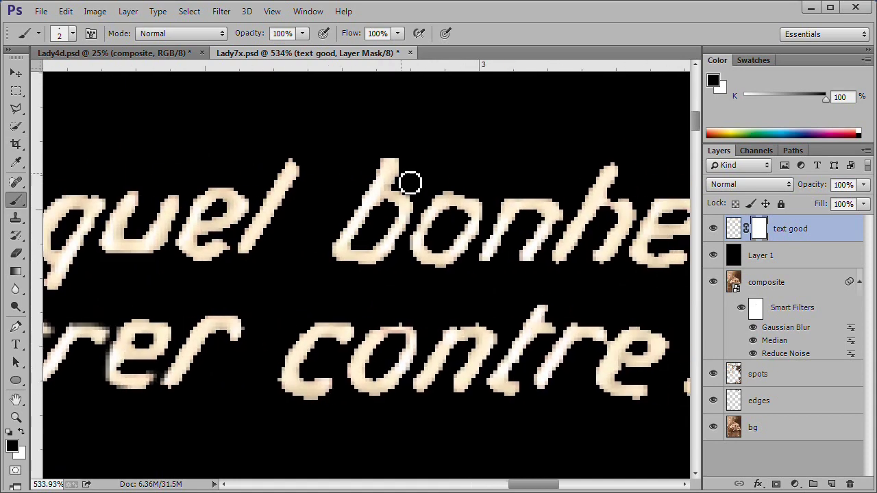
scroll(470, 333, "right", 3)
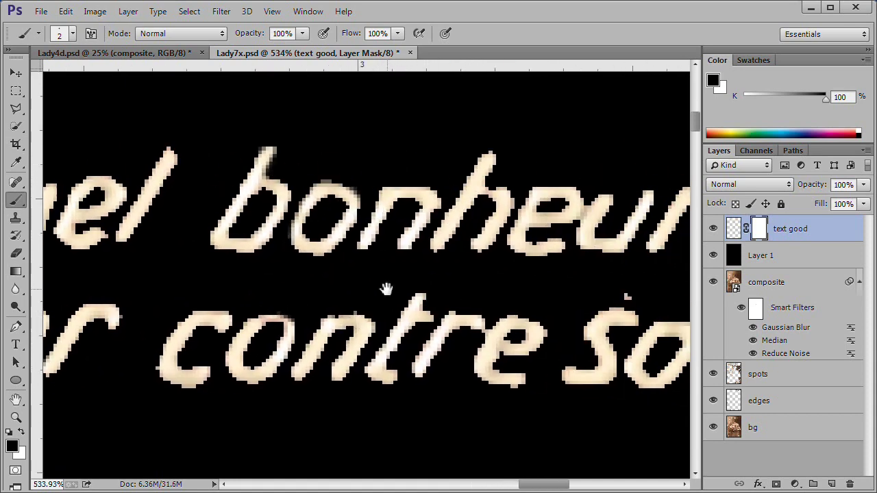
scroll(480, 329, "right", 4)
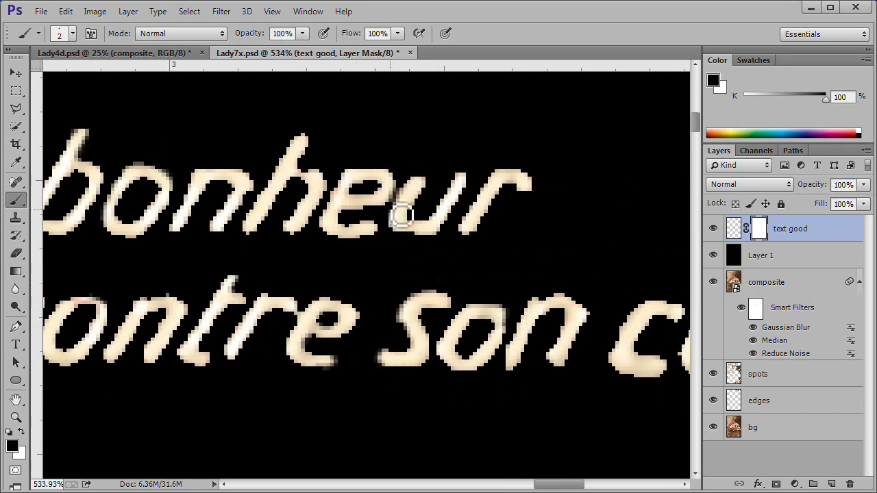
scroll(356, 206, "down", 2)
scroll(357, 205, "right", 2)
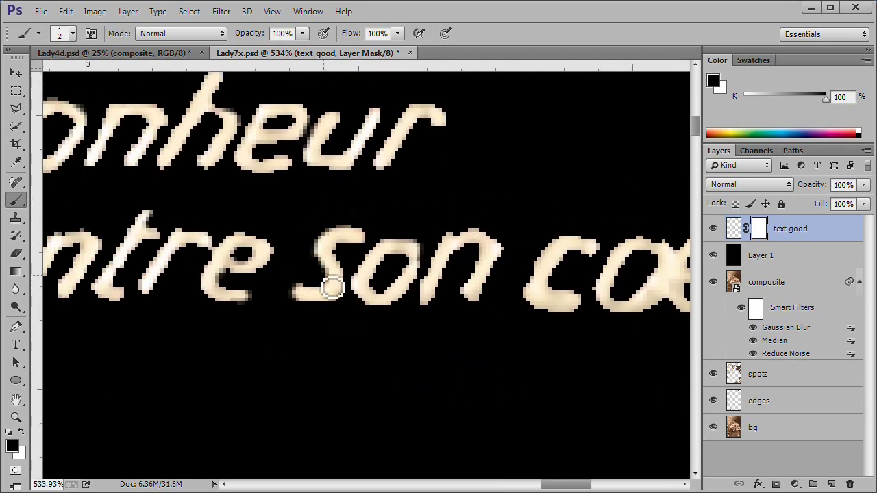
scroll(473, 234, "right", 3)
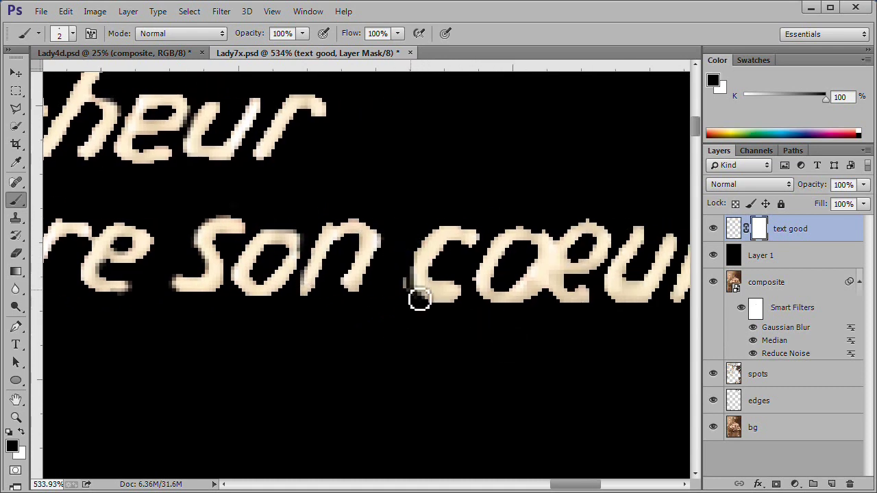
left_click_drag(549, 236, 538, 295)
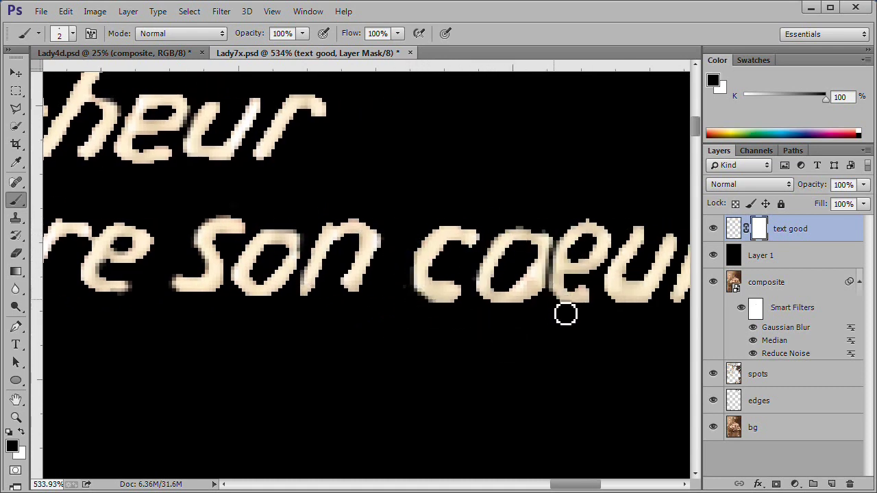
- Clean up the bottoms of the E and t in the 'Etre aussi' line
scroll(445, 260, "right", 3)
scroll(185, 356, "down", 5)
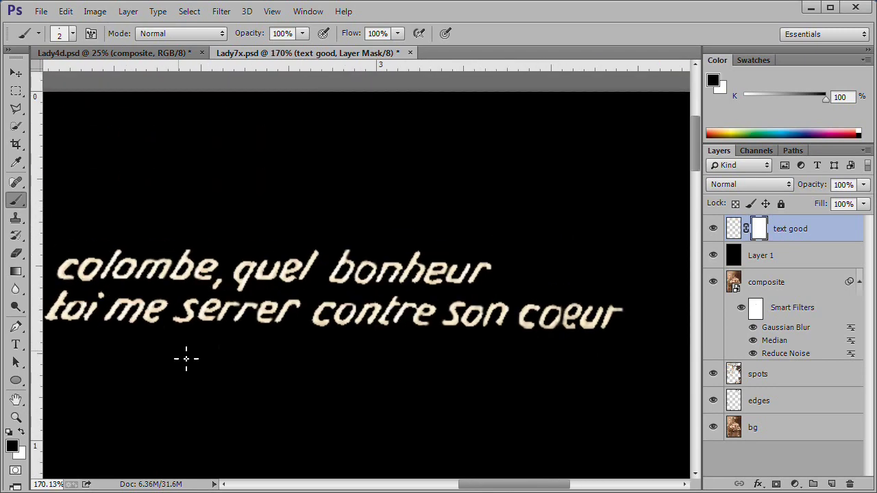
left_click_drag(185, 356, 490, 363)
scroll(306, 214, "up", 5)
mouse_move(306, 215)
left_mouse_down()
mouse_move(354, 180)
mouse_move(350, 215)
mouse_move(323, 215)
mouse_move(334, 226)
left_mouse_up()
- Reshape the outline of the reversed 2 among the small numbers
scroll(305, 326, "up", 2)
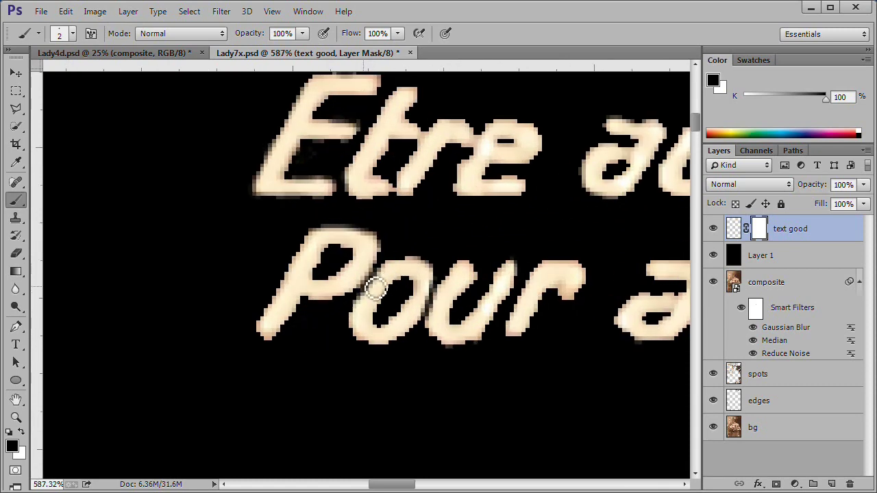
scroll(403, 263, "down", 5)
left_click_drag(470, 391, 438, 378)
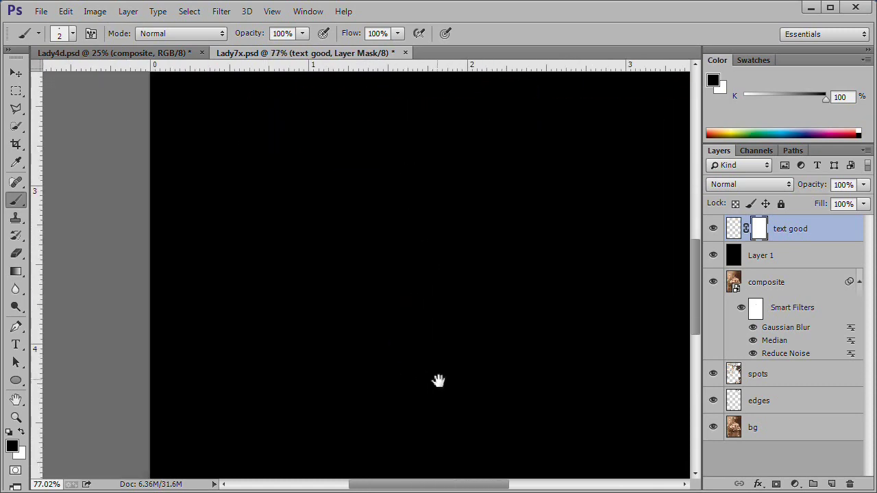
scroll(183, 398, "up", 5)
scroll(134, 327, "up", 1)
left_click_drag(134, 324, 133, 372)
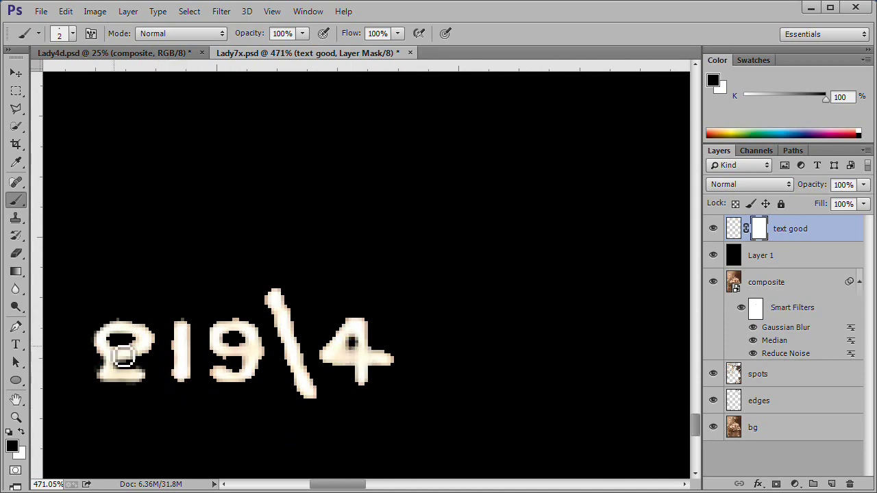
left_click_drag(123, 353, 117, 370)
- Pan the view across to bring the full Gloria signature into view
scroll(446, 405, "down", 1)
mouse_move(579, 373)
left_mouse_down()
mouse_move(511, 375)
mouse_move(506, 254)
left_mouse_up()
scroll(329, 343, "up", 2)
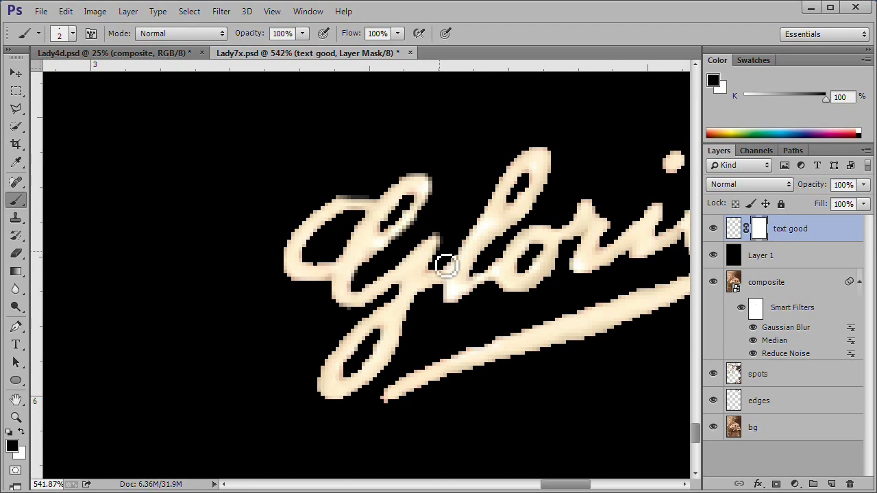
left_click_drag(551, 293, 469, 274)
left_click_drag(547, 248, 359, 267)
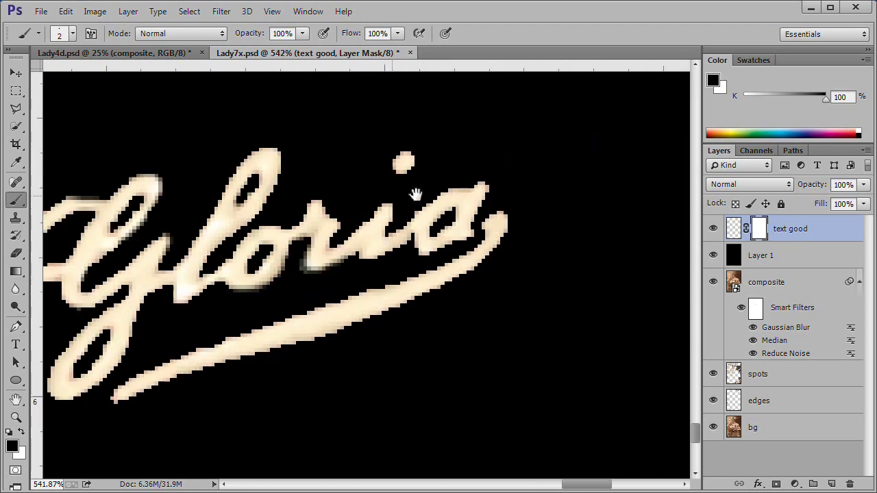
left_click_drag(396, 405, 516, 353)
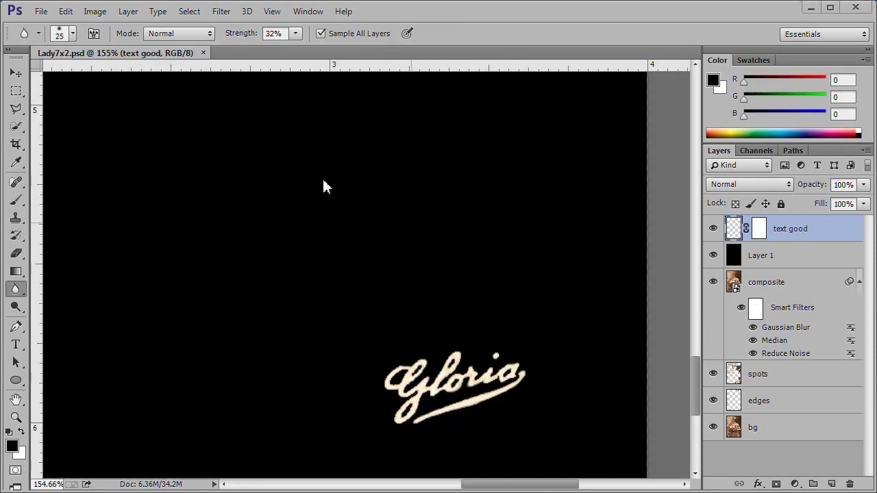
- Clear Layer 1's black fill so the caption shows over the sepia photo, and fit the image
key("Delete")
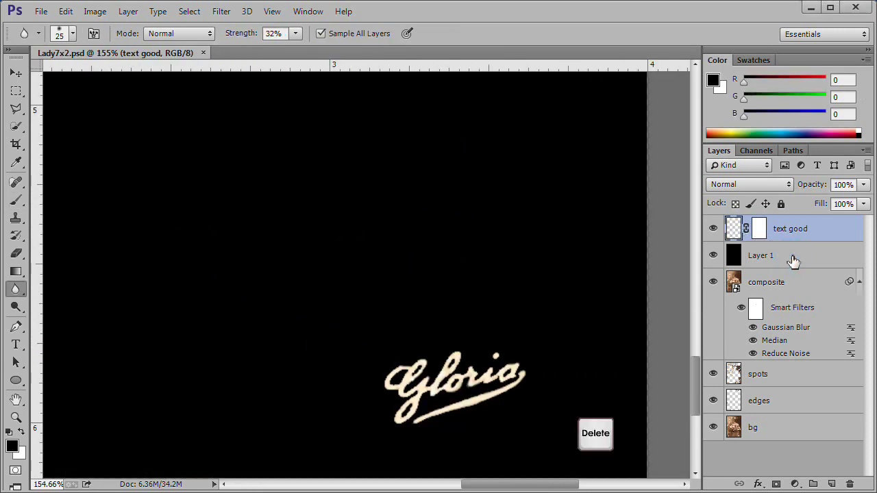
left_click(790, 257)
key("Delete")
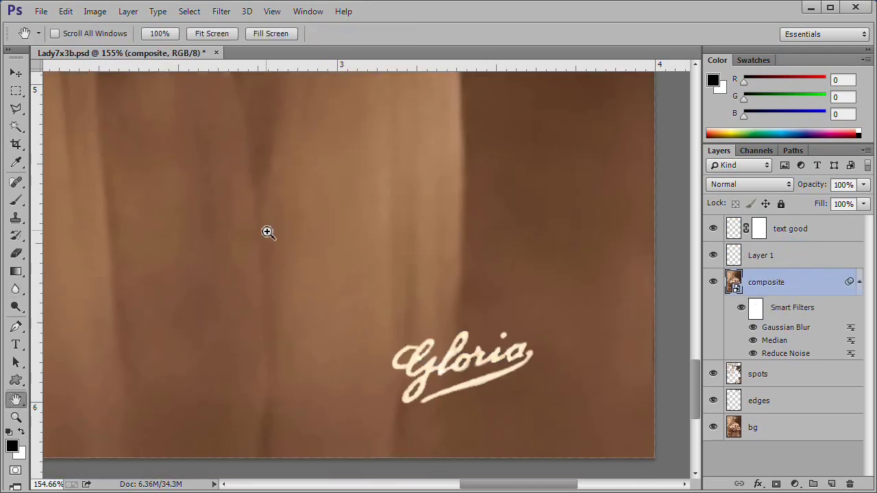
key("ctrl+0")
scroll(343, 173, "up", 2)
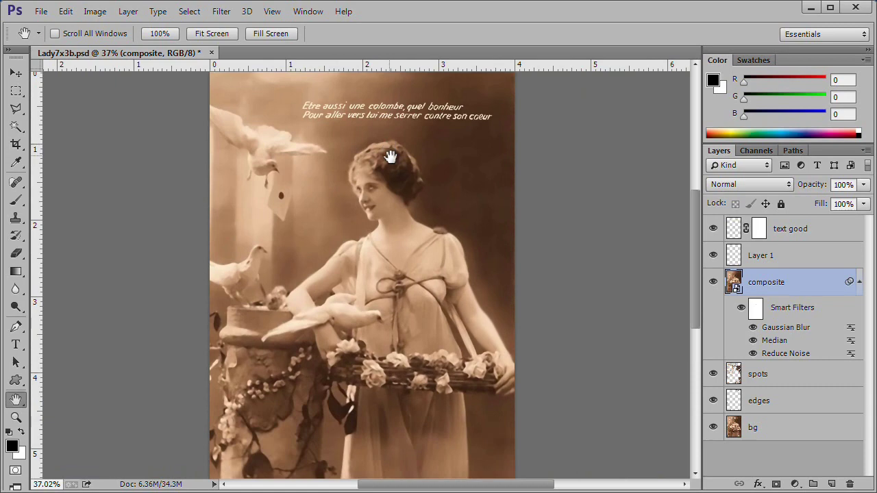
scroll(361, 196, "up", 1)
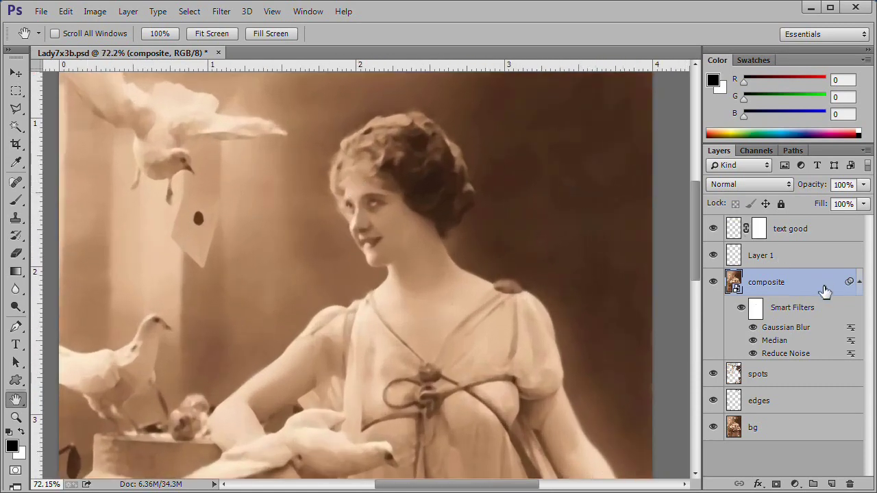
left_click(222, 11)
mouse_move(242, 317)
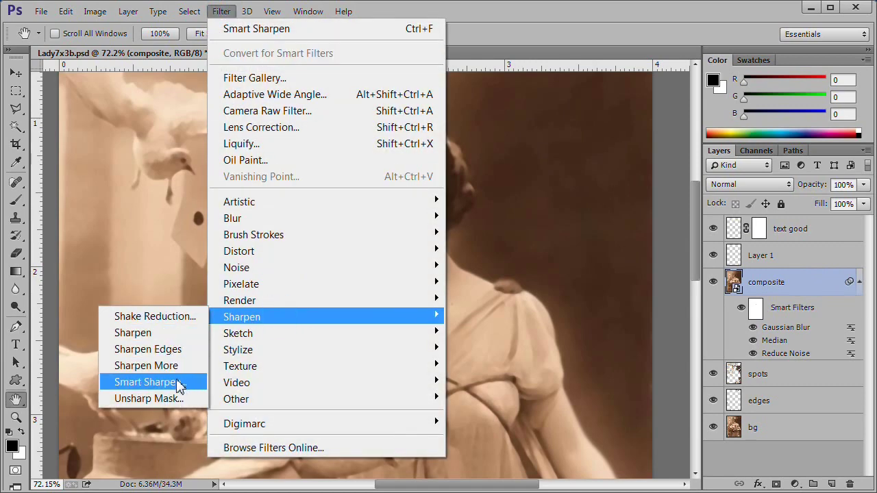
- Apply Smart Sharpen with Amount 200%, Radius 1.0 px and Reduce Noise 10%
left_click(176, 382)
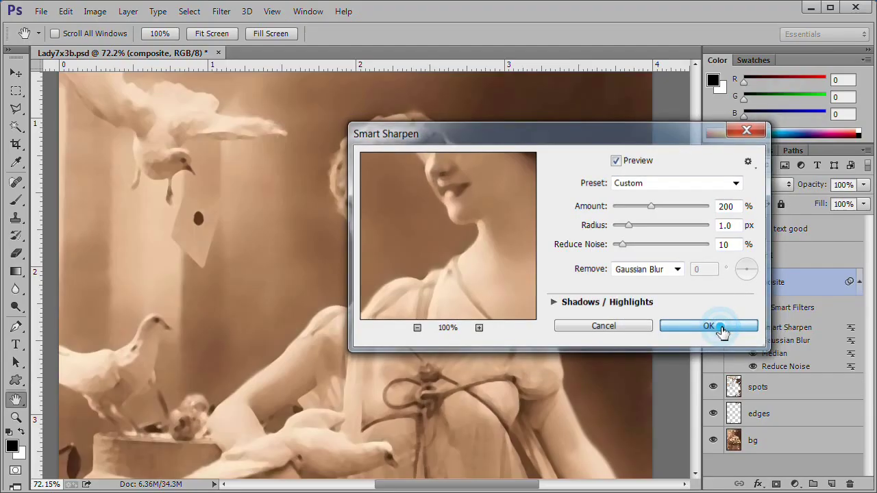
left_click(688, 269)
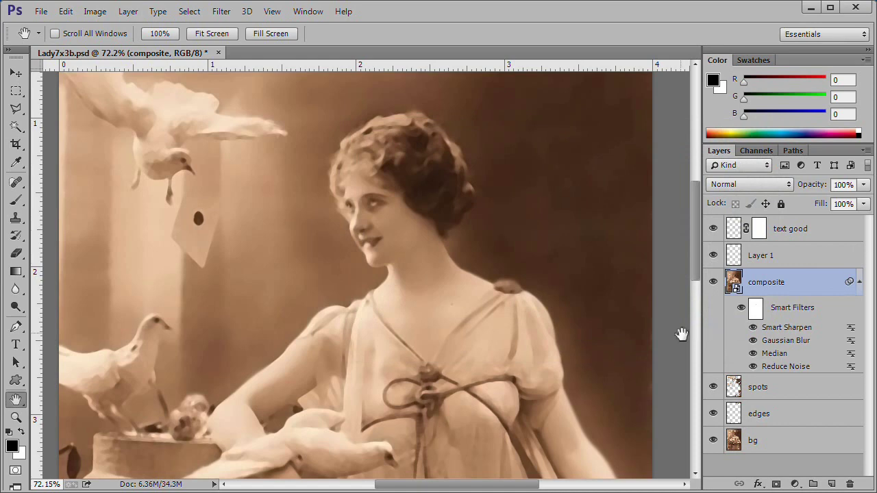
scroll(682, 334, "down", 1)
scroll(682, 333, "down", 1)
scroll(682, 334, "up", 1)
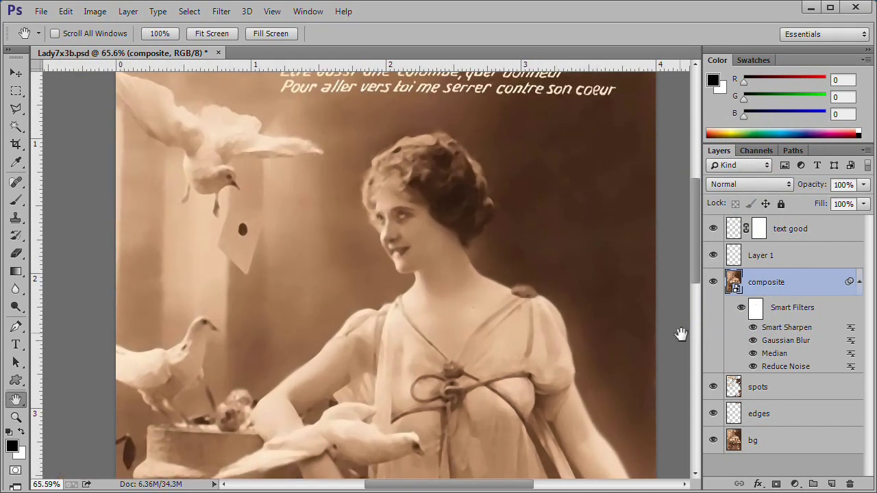
scroll(682, 334, "down", 1)
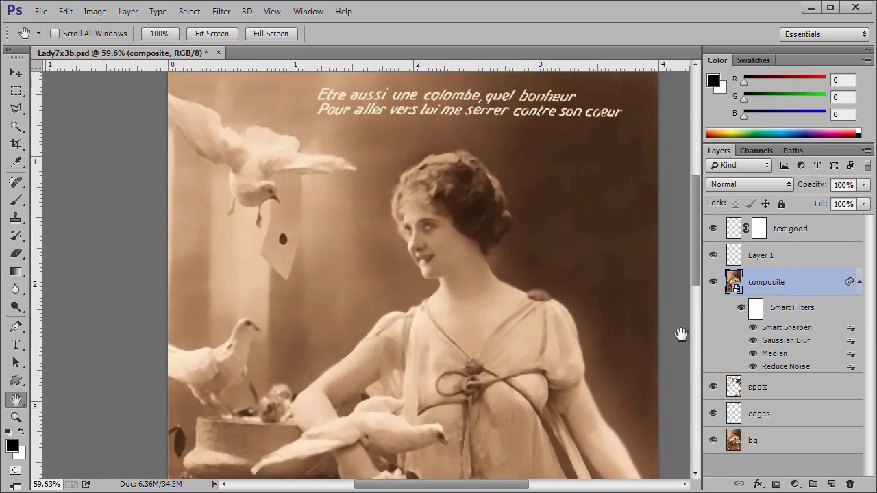